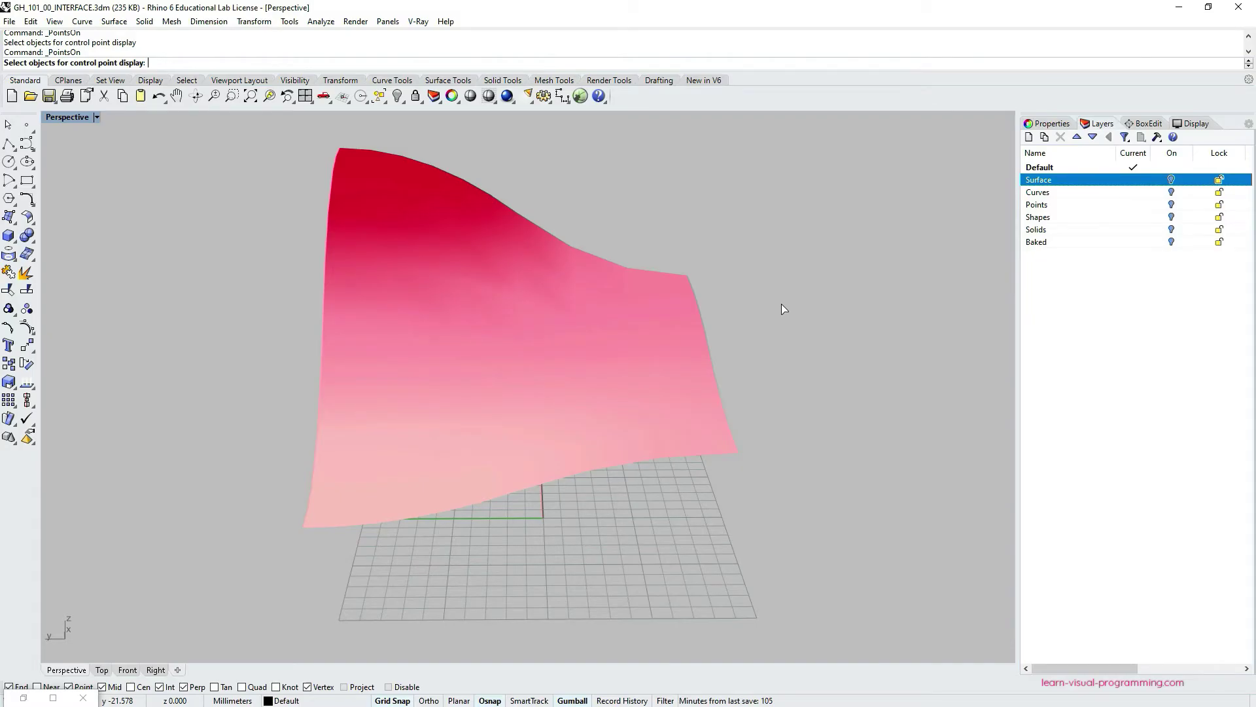
# Orbit and pan the Perspective view around the gradient-coloured surface
pyautogui.moveTo(783, 305); pyautogui.dragTo(676, 414, button='right')
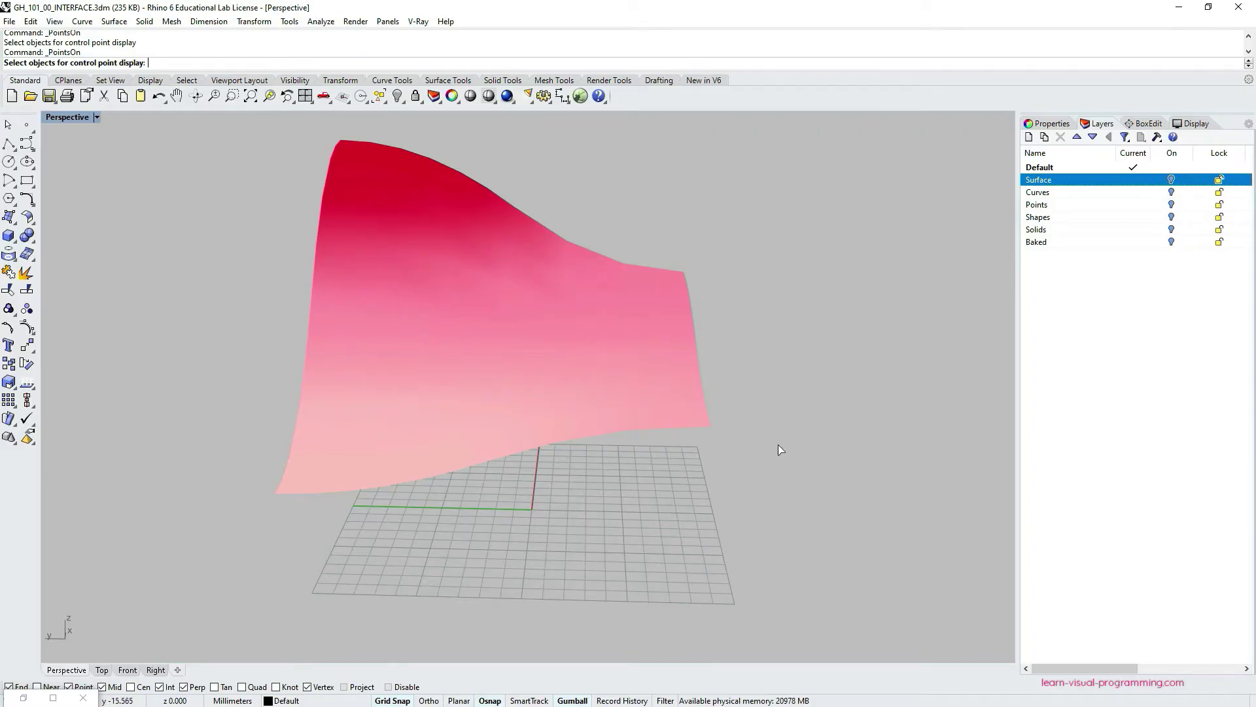
pyautogui.keyDown('shift'); pyautogui.moveTo(607, 435); pyautogui.dragTo(429, 435, button='right'); pyautogui.keyUp('shift')
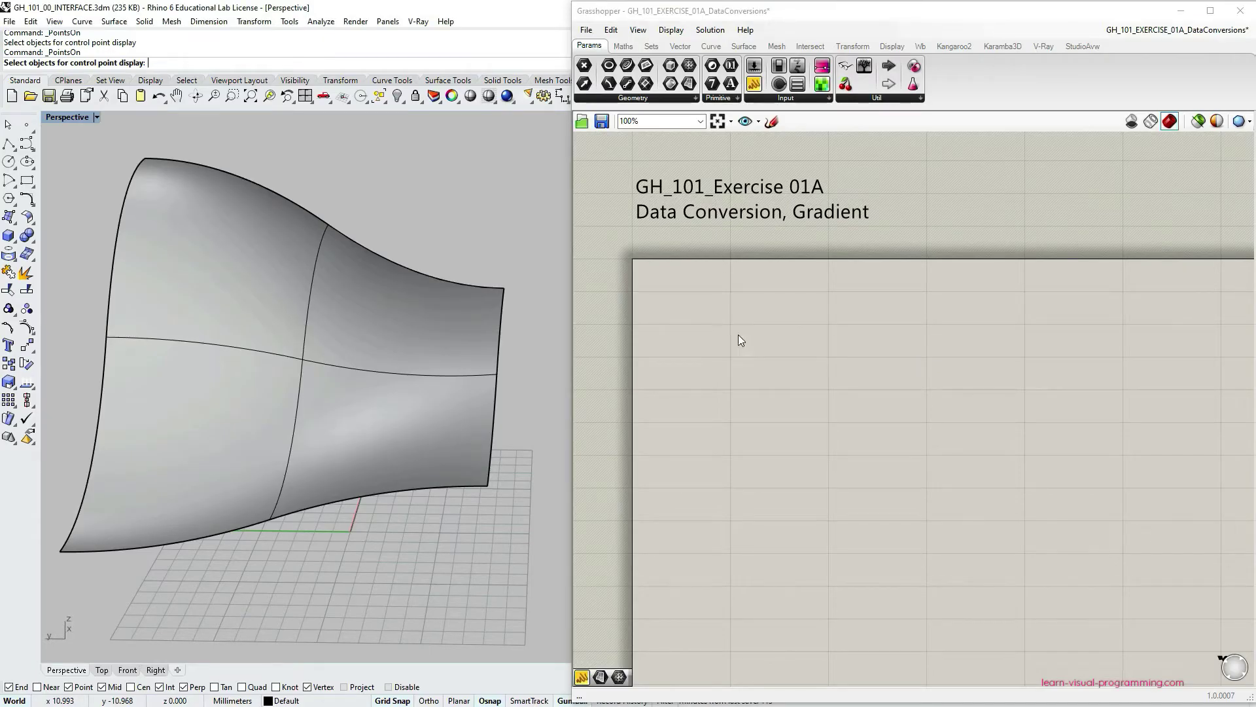
# Cancel the control-point display started on the Rhino surface
pyautogui.click(308, 382)
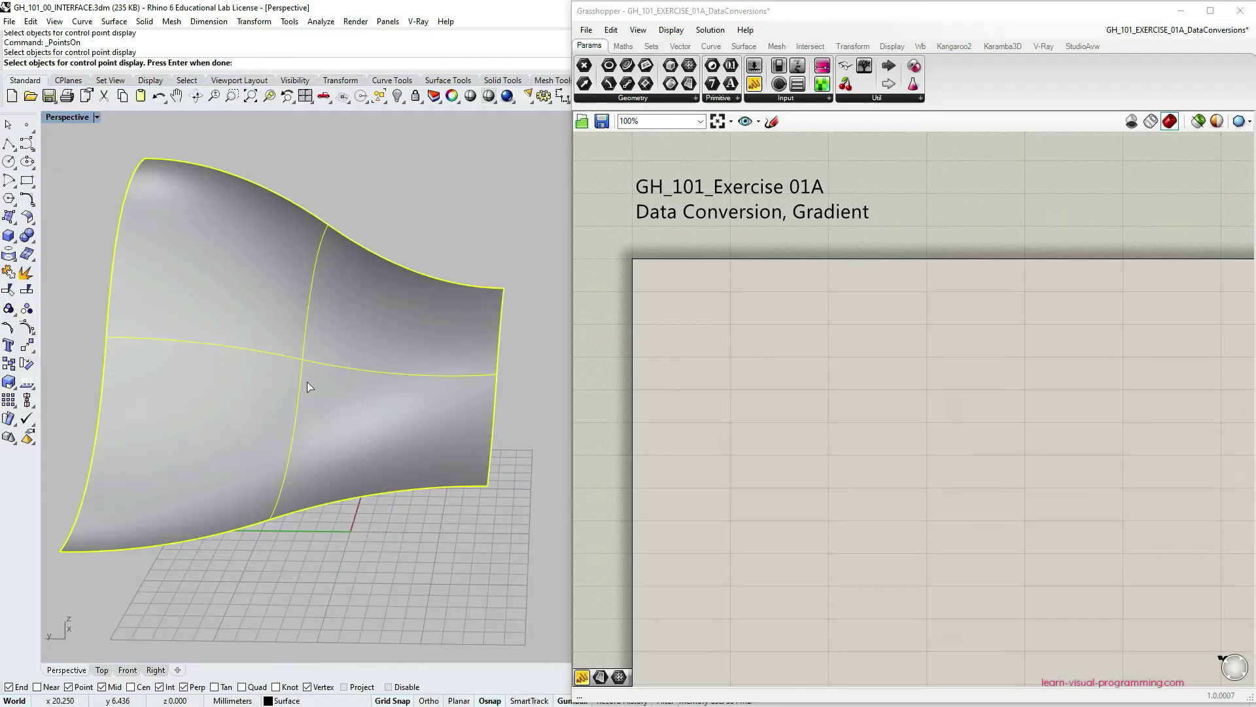
pyautogui.click(789, 347)
pyautogui.click(550, 243)
pyautogui.press('Escape')
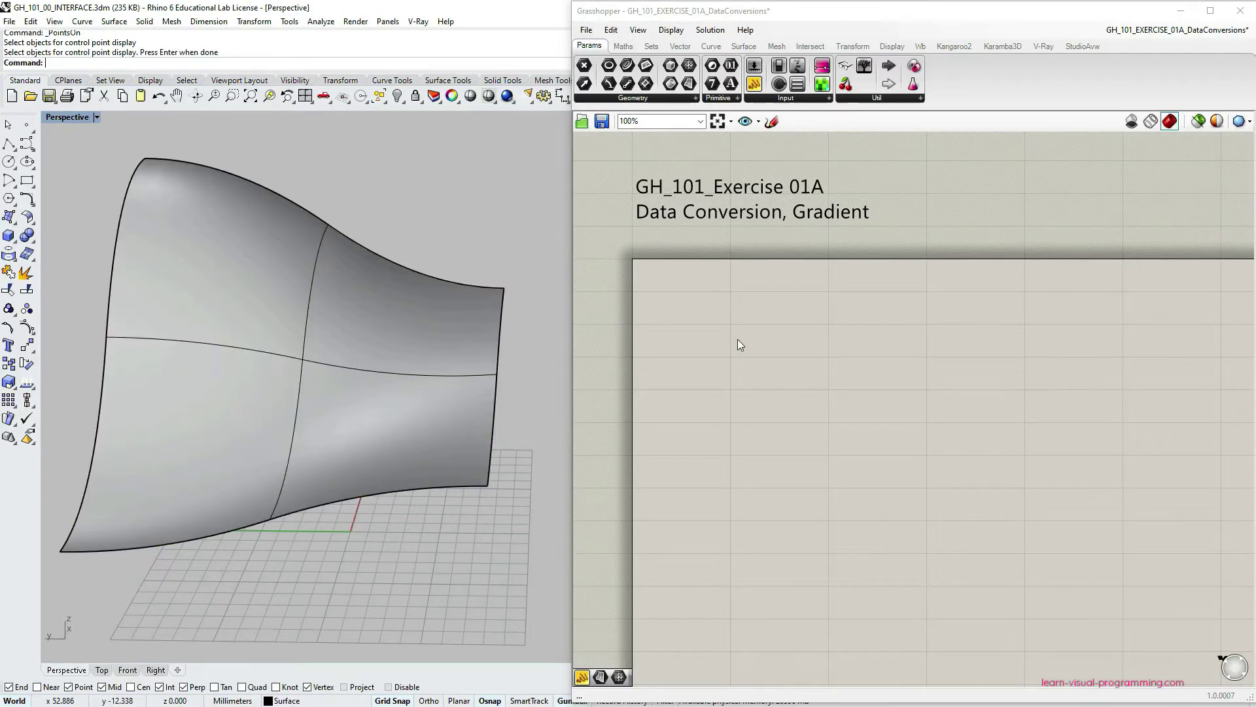
# Place a Surface parameter from Params > Geometry on the Grasshopper canvas
pyautogui.click(648, 101)
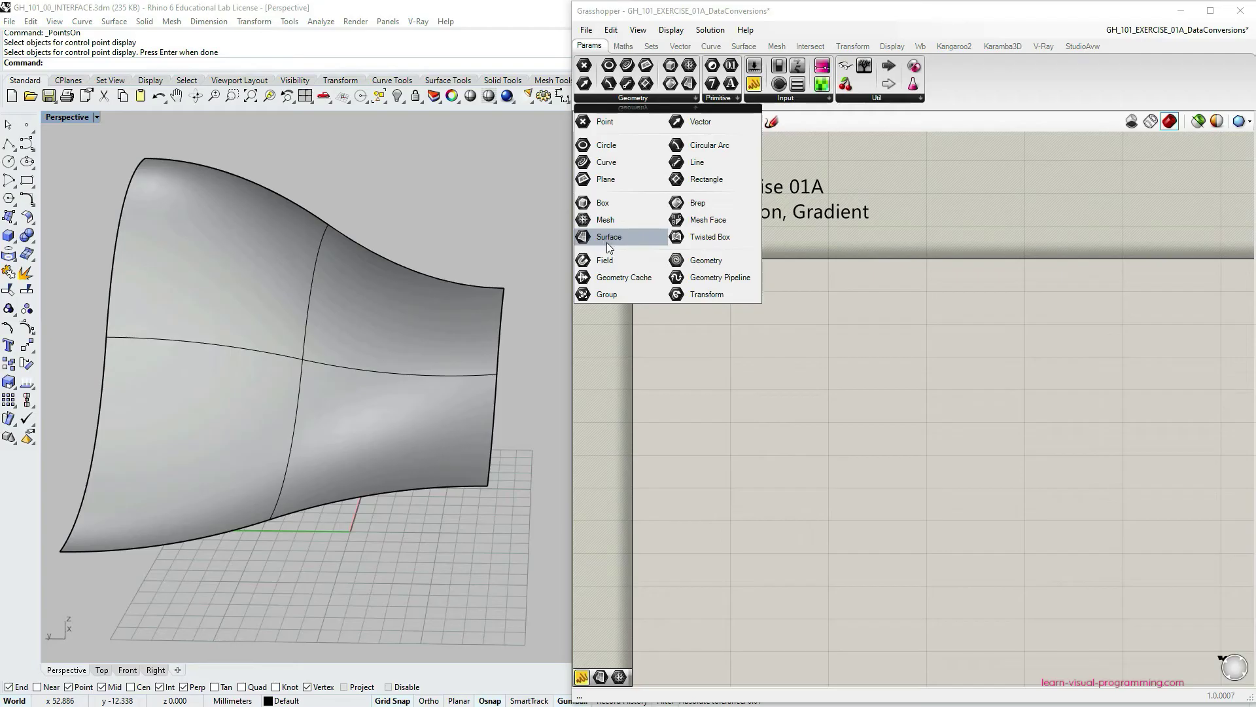
pyautogui.moveTo(600, 237); pyautogui.dragTo(721, 395)
pyautogui.click(720, 388)
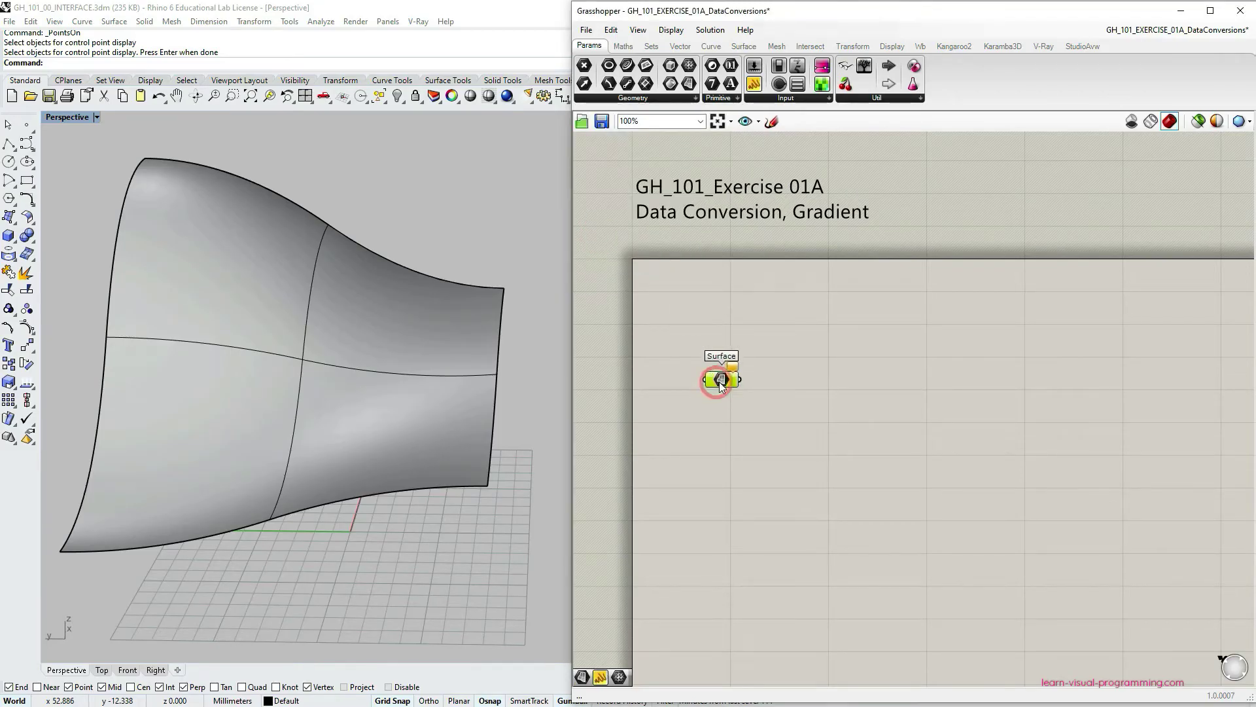
pyautogui.click(695, 98)
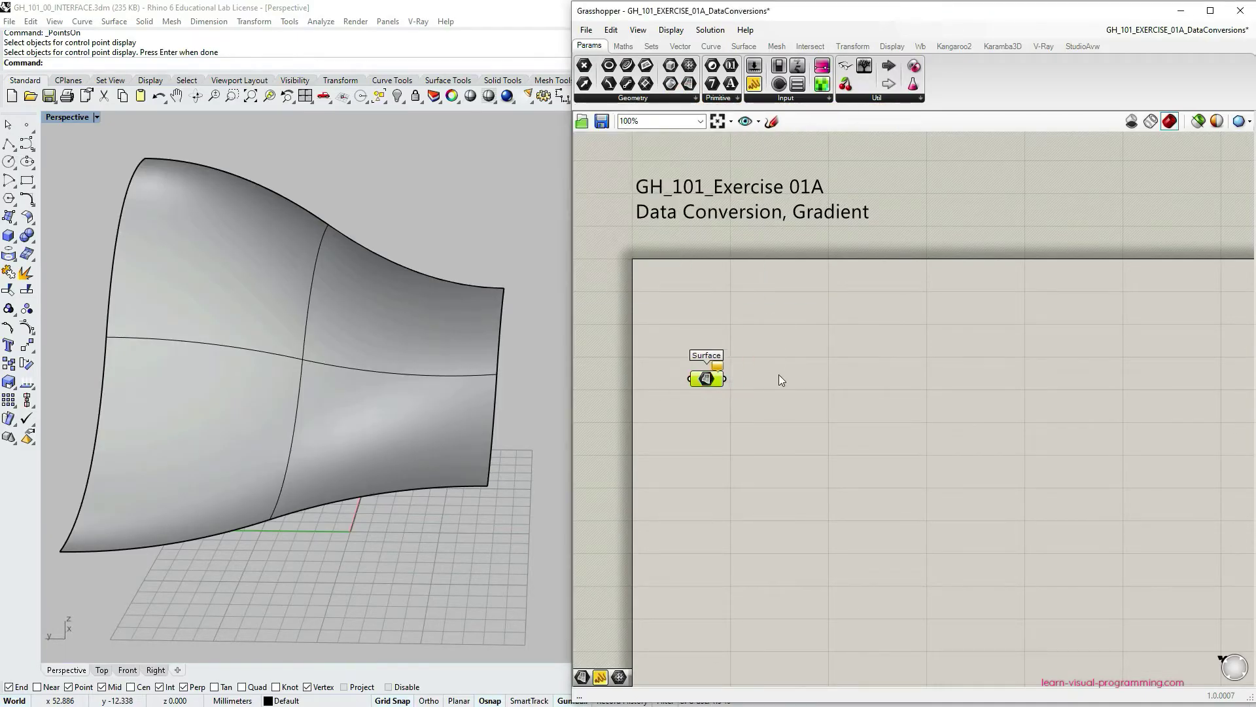
# Reference the Rhino surface into the Surface parameter with Set one Surface
pyautogui.rightClick(705, 379)
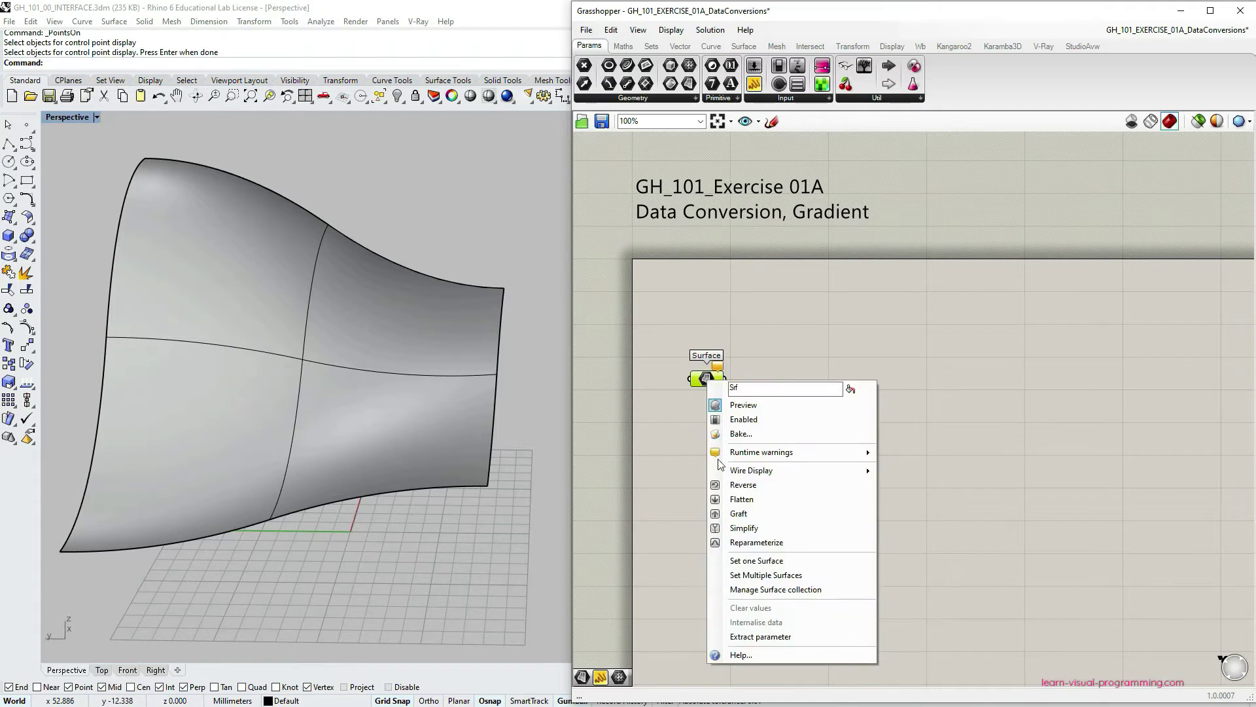
pyautogui.click(720, 565)
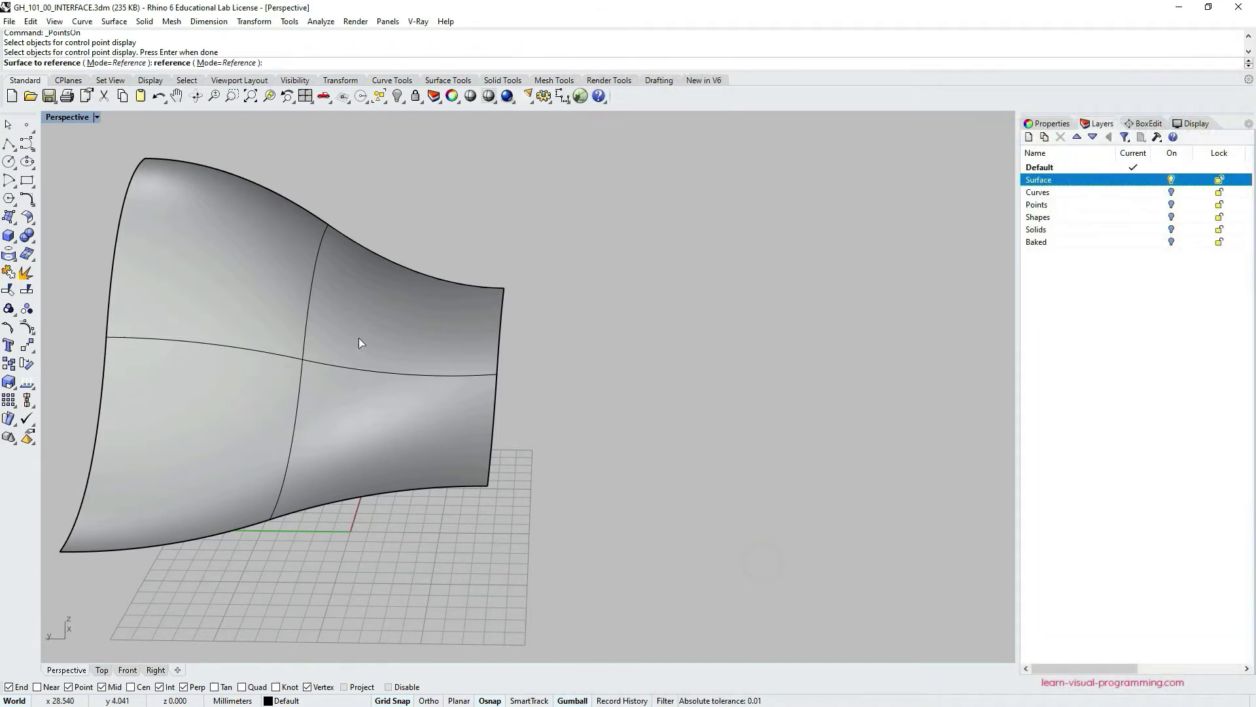
pyautogui.click(334, 360)
pyautogui.click(715, 422)
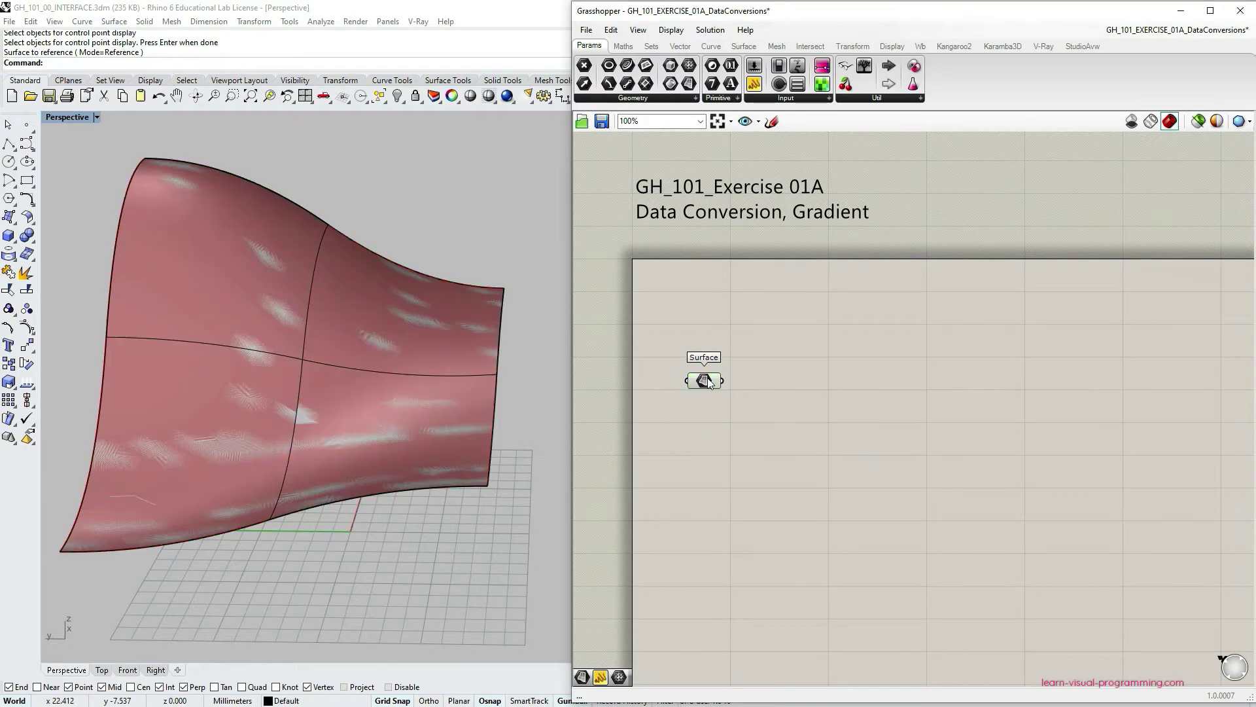
pyautogui.moveTo(713, 380); pyautogui.dragTo(710, 383)
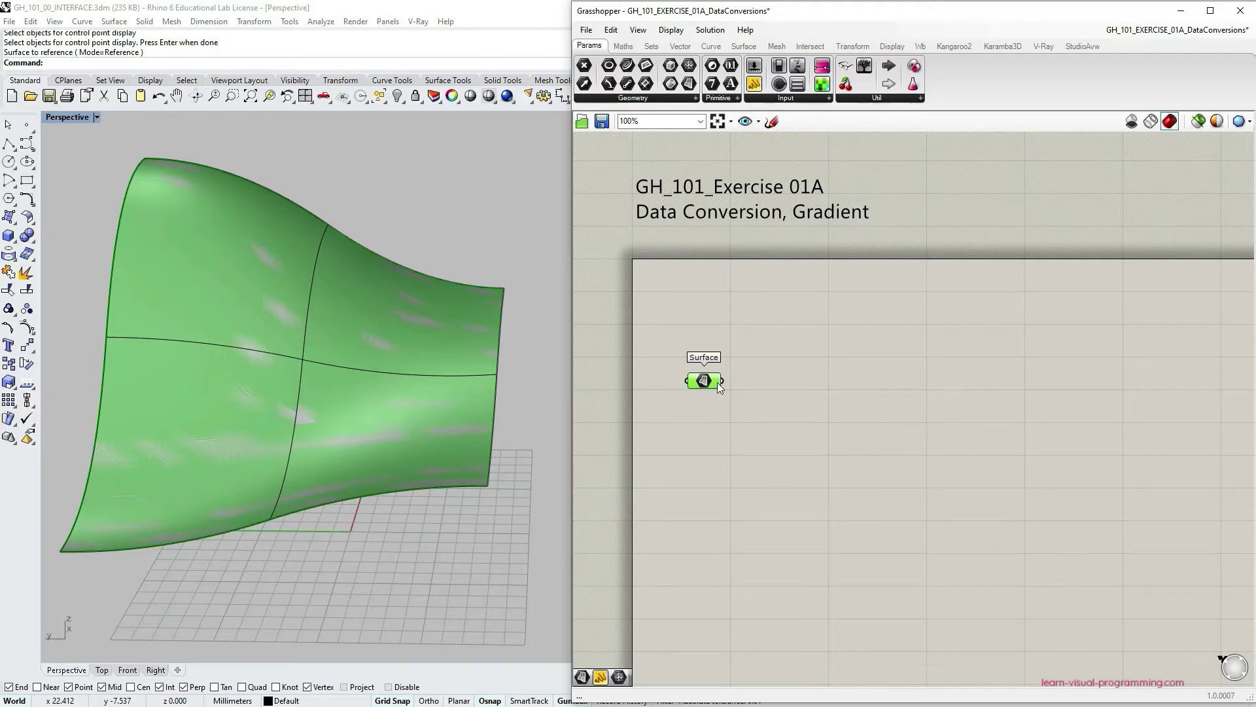
pyautogui.click(764, 391)
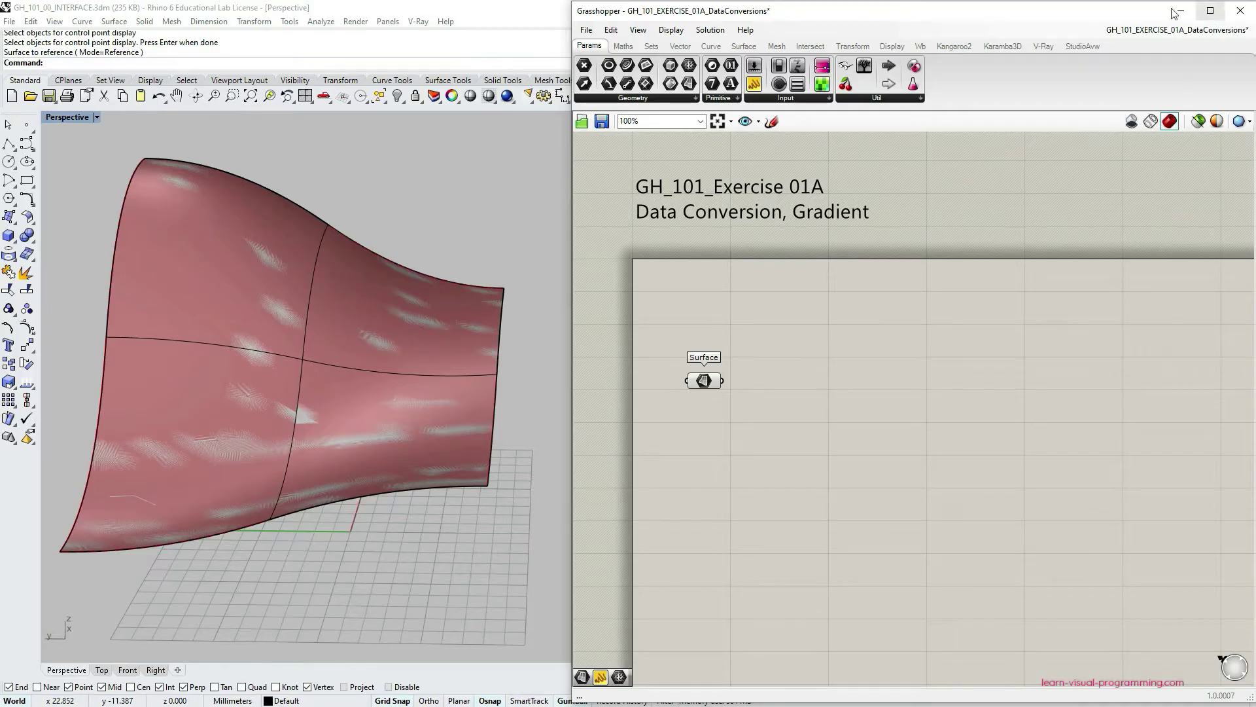
# Collapse Grasshopper and toggle Rhino's Surface layer off and back on
pyautogui.doubleClick(861, 10)
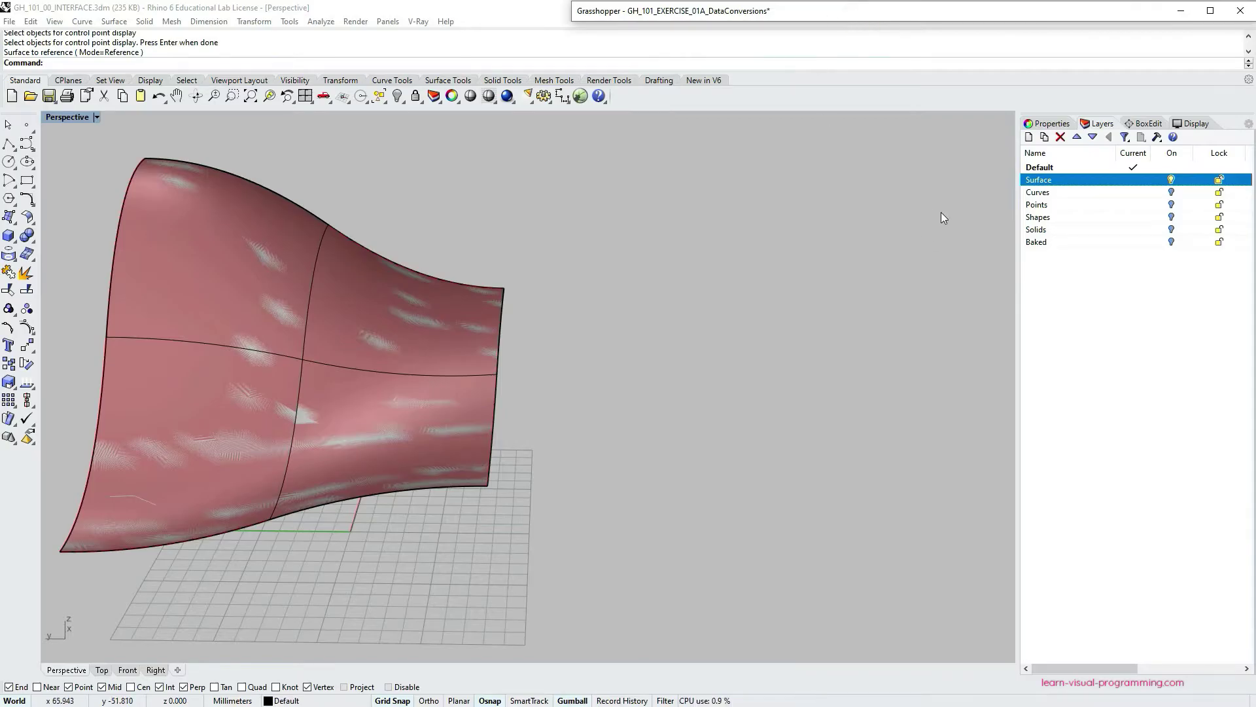
pyautogui.click(999, 248)
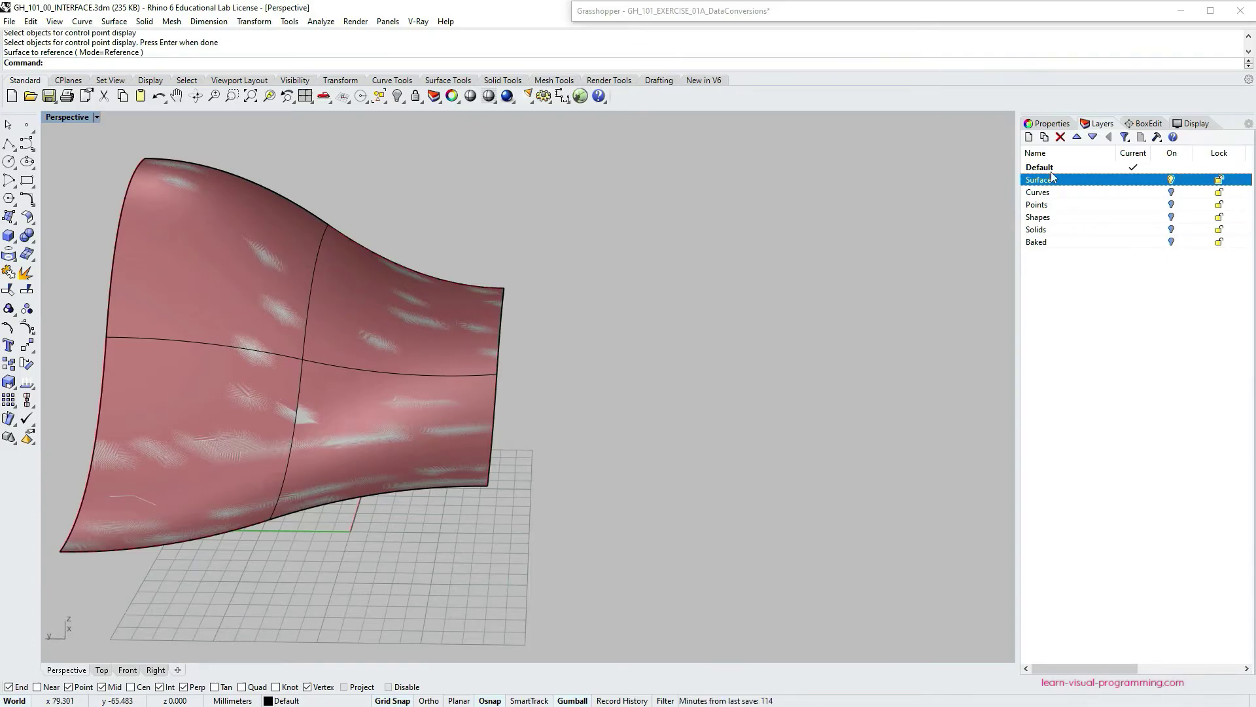
pyautogui.click(1171, 180)
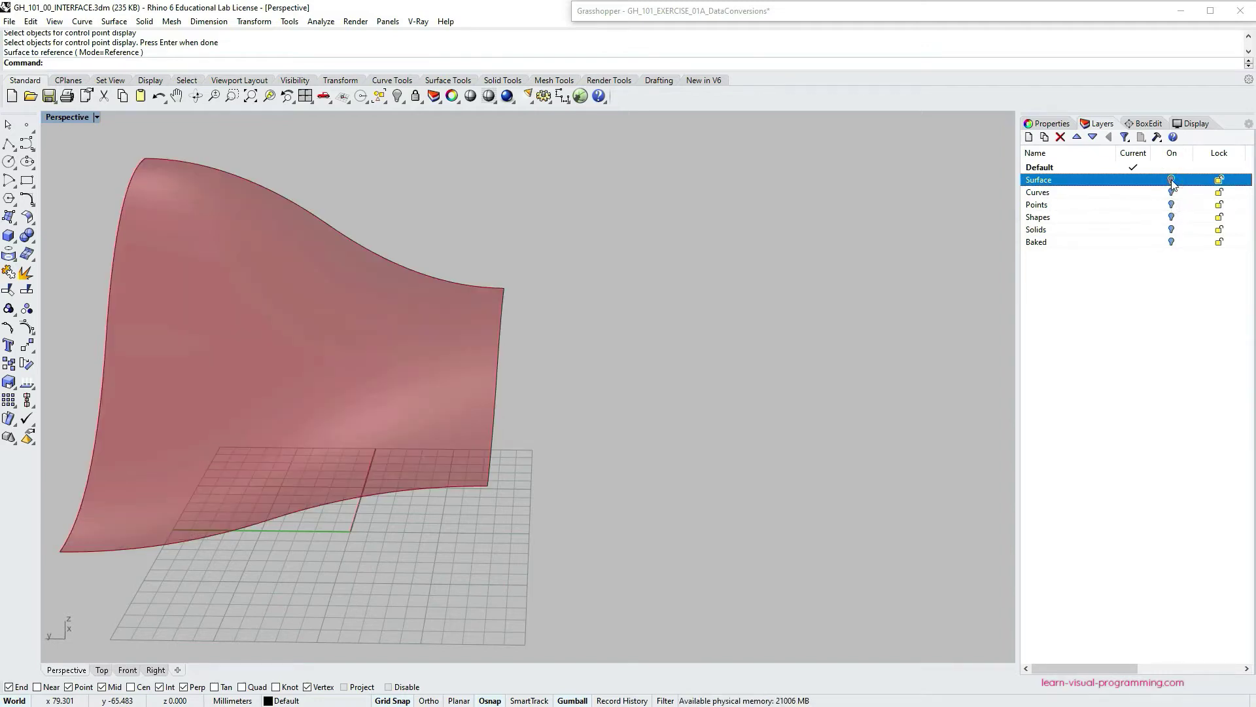
pyautogui.click(1171, 179)
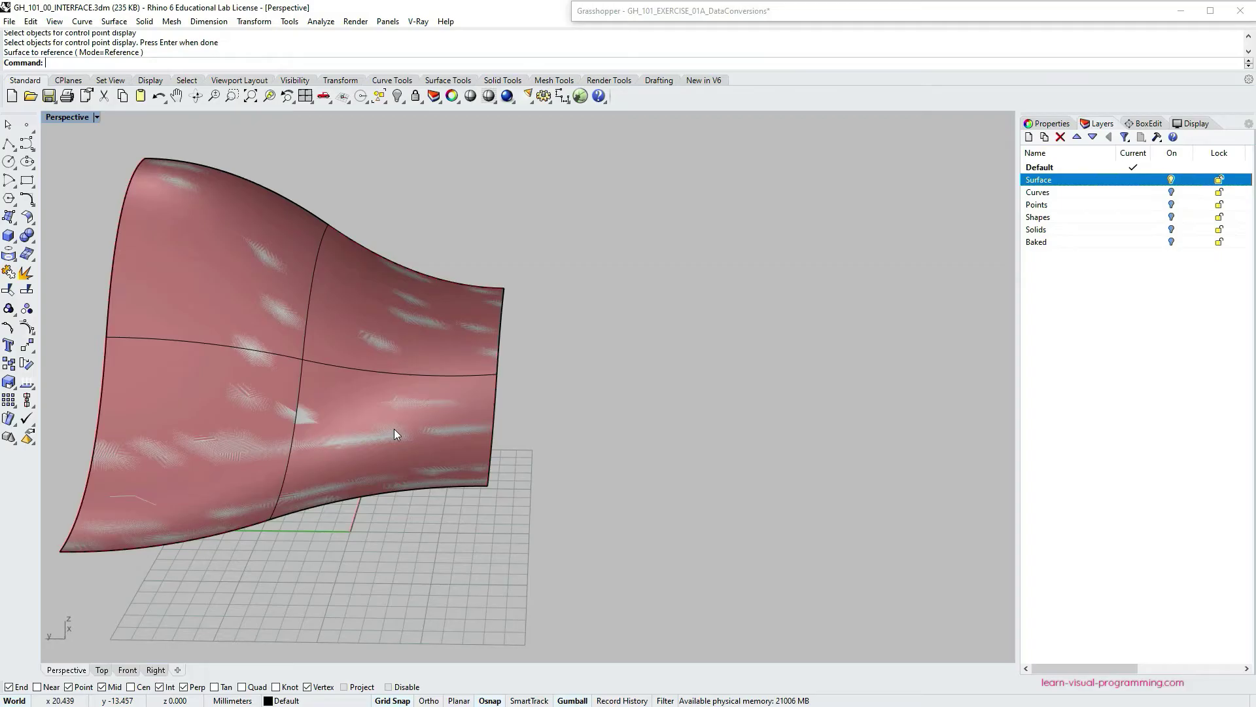
# Test Hide, Undo and Show on the surface, then switch off the Surface layer
pyautogui.click(342, 363)
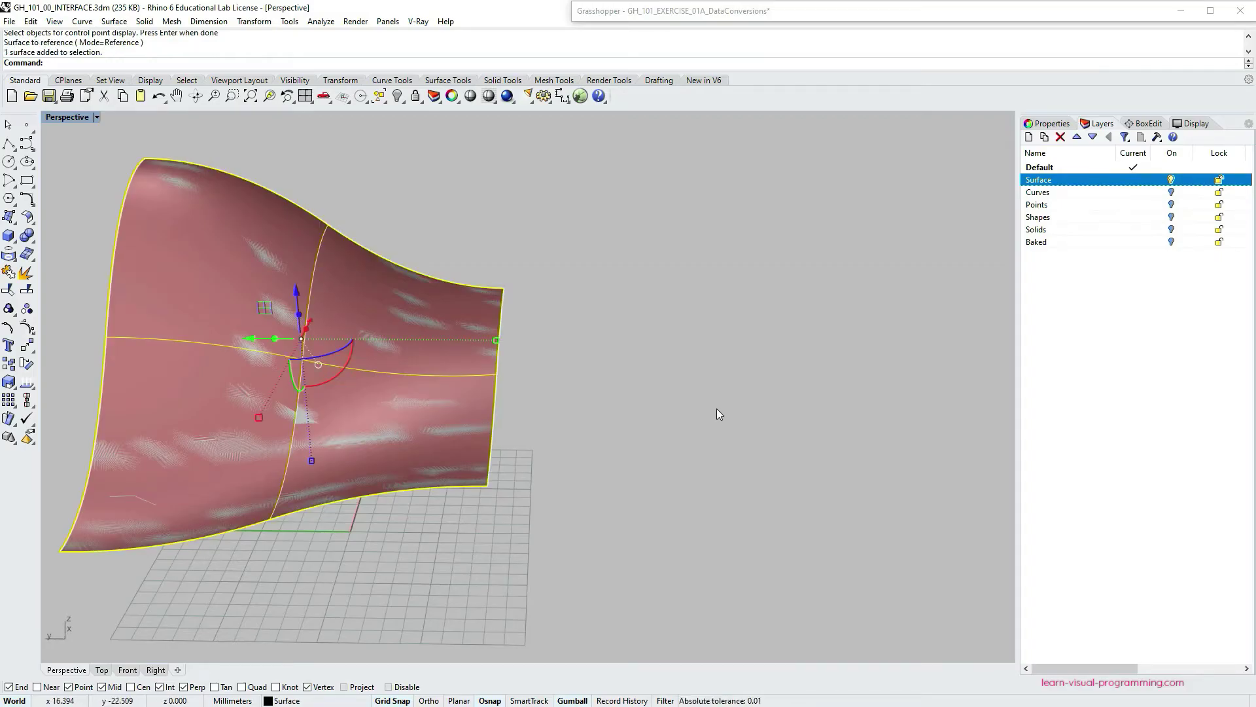
pyautogui.write('Hide')
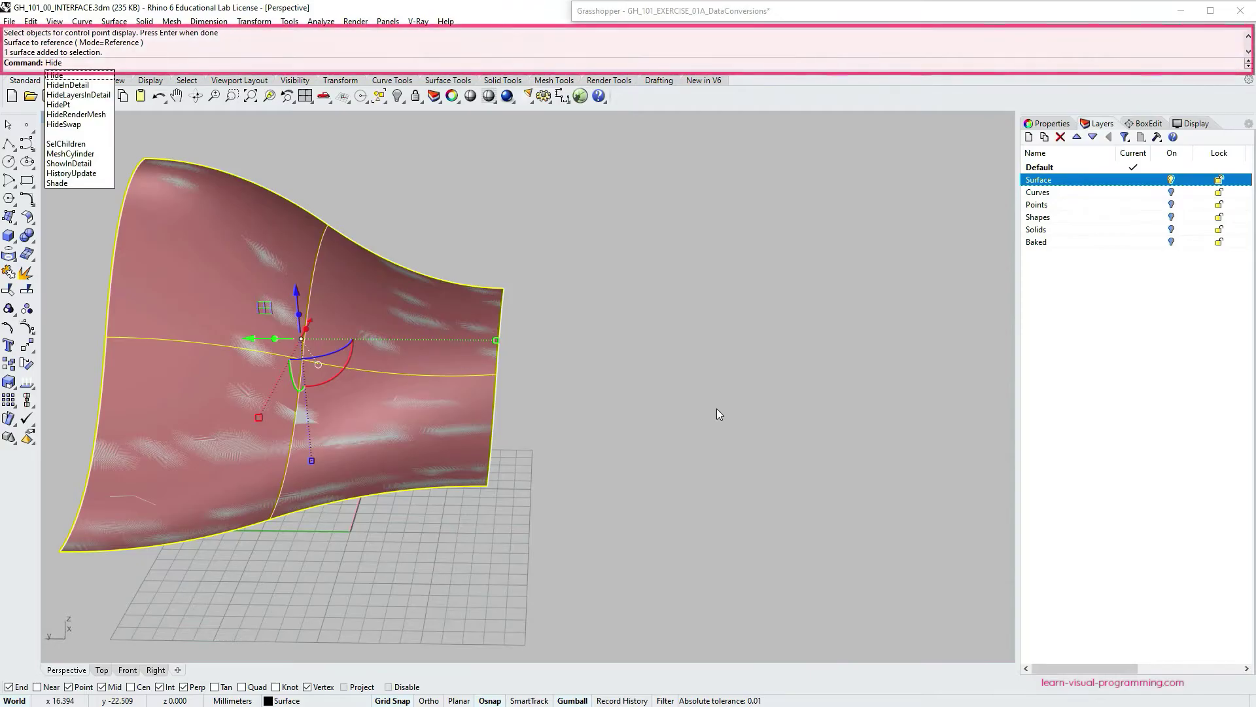
pyautogui.press('Return')
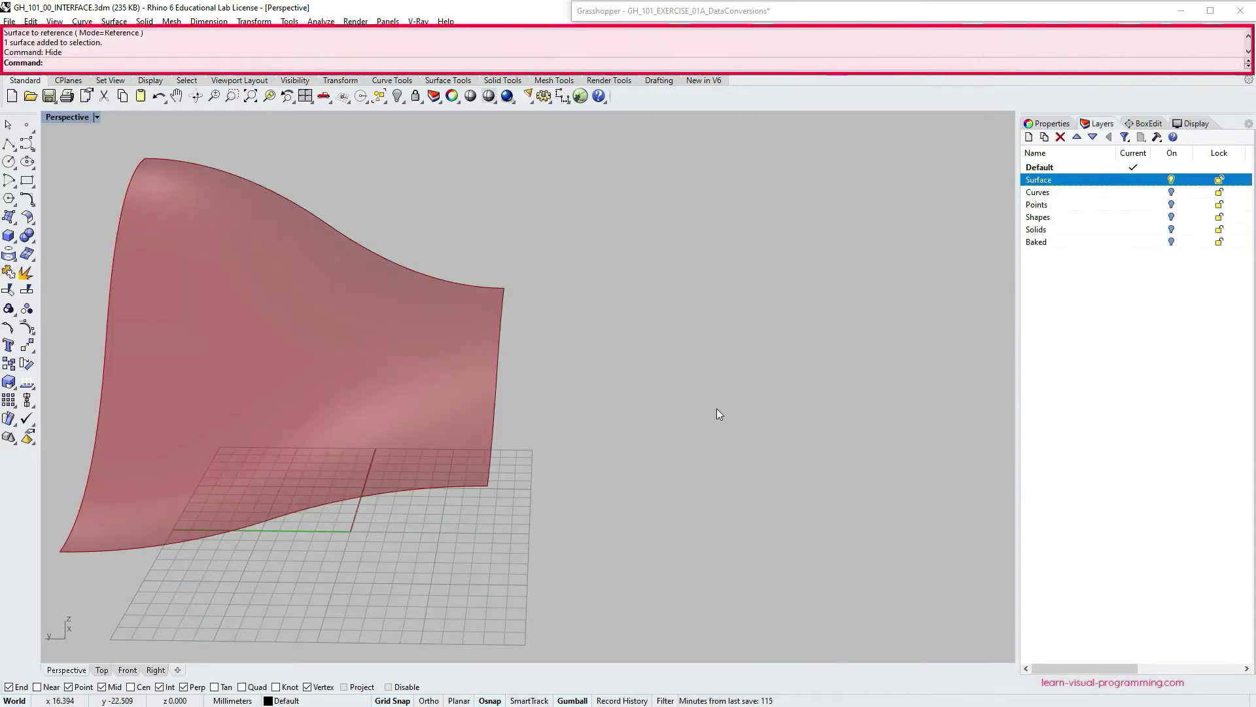
pyautogui.hotkey('ctrl', 'z')
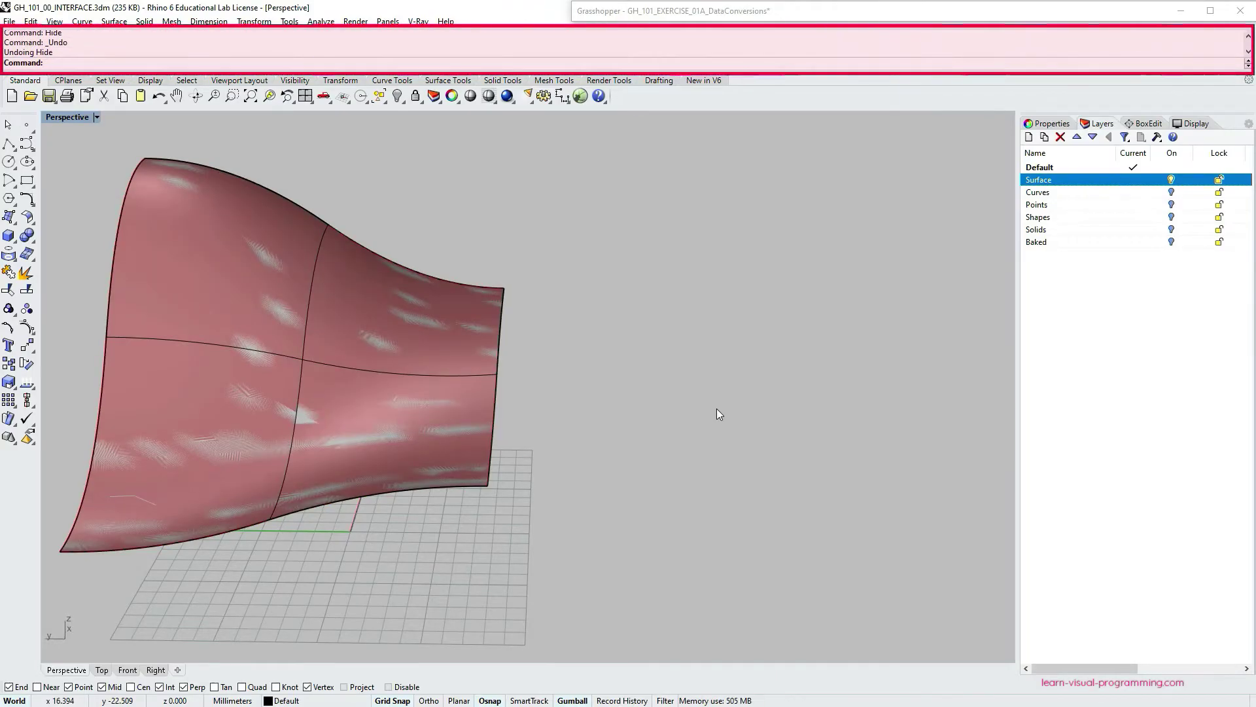
pyautogui.write('Show')
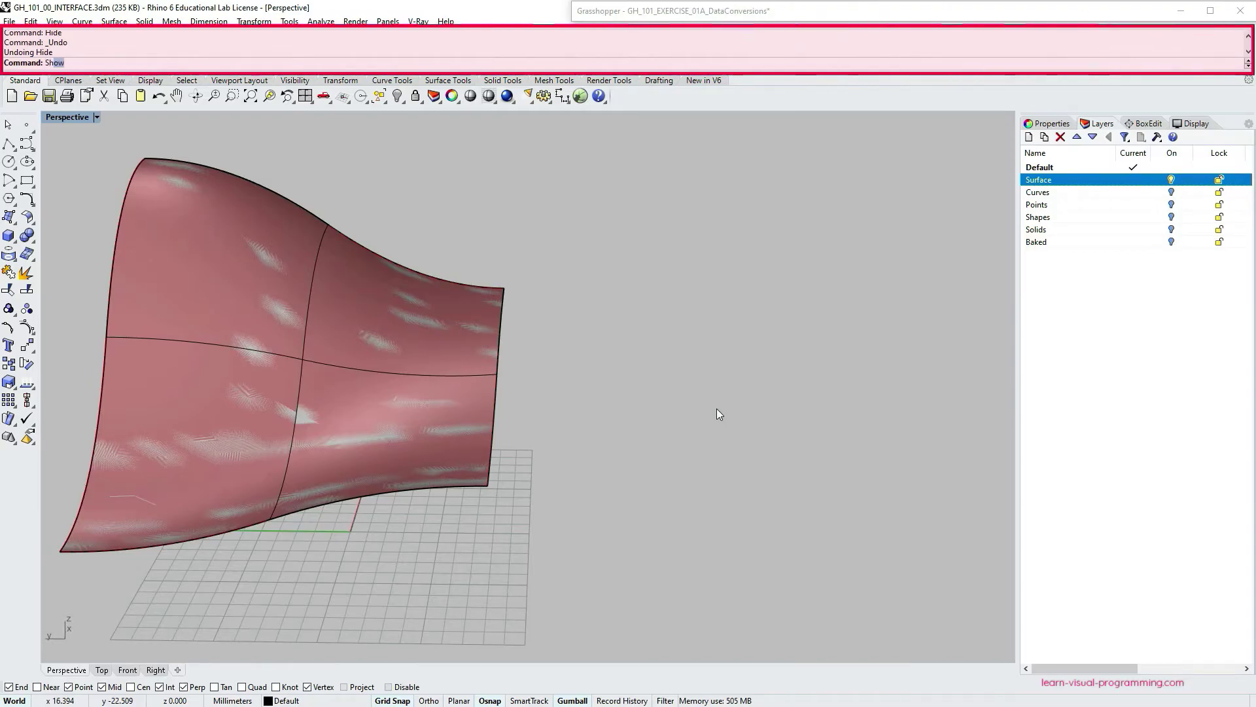
pyautogui.press('Return')
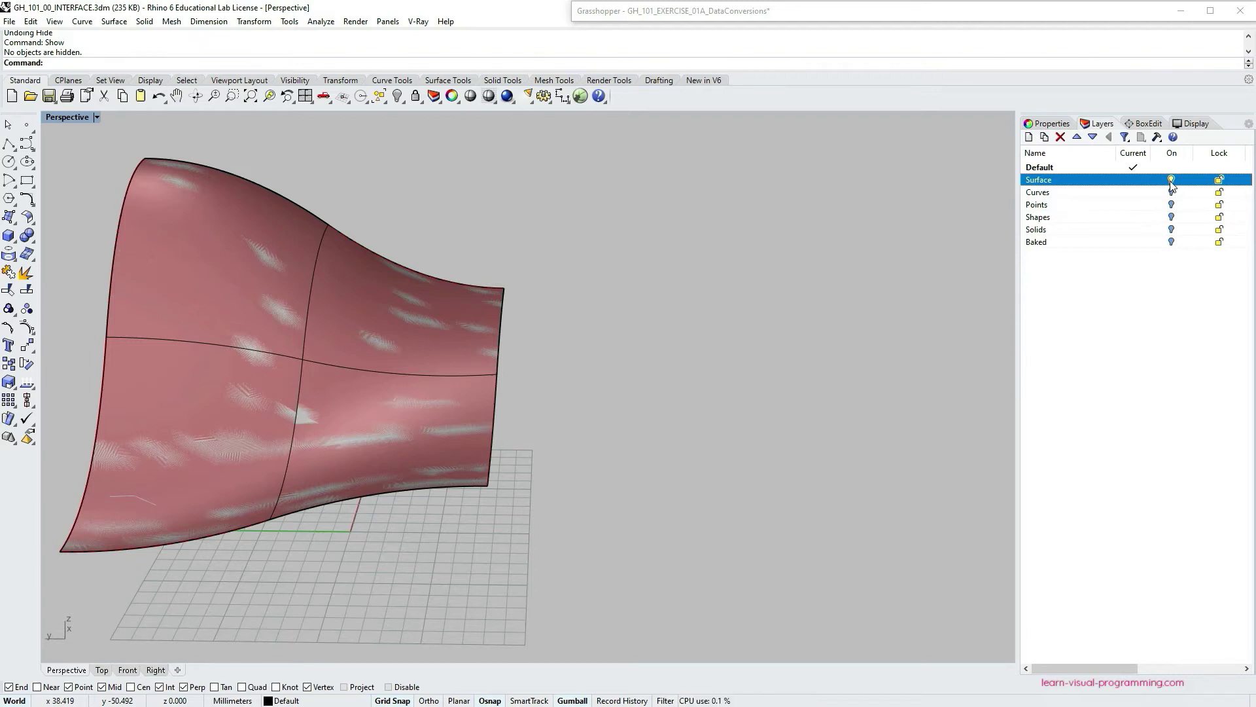
pyautogui.click(1171, 182)
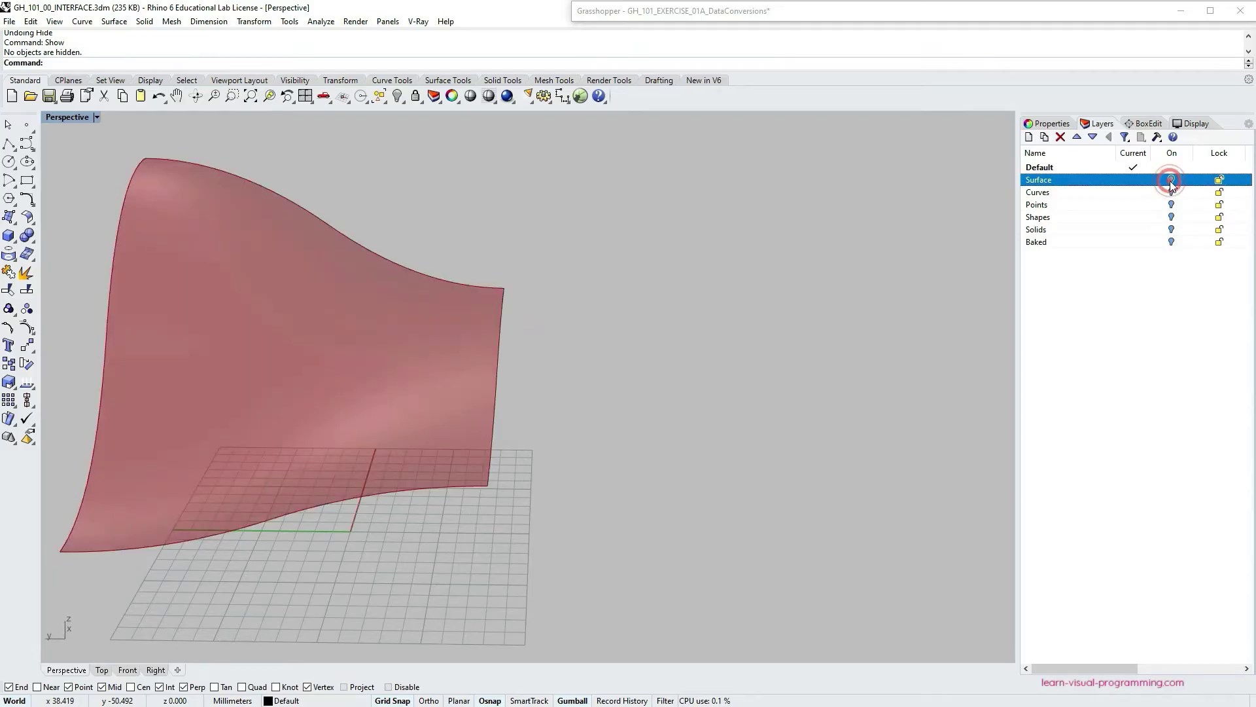
# Restore Grasshopper and attach a Panel to the Surface parameter showing Referenced Surface
pyautogui.click(783, 13)
pyautogui.doubleClick(784, 13)
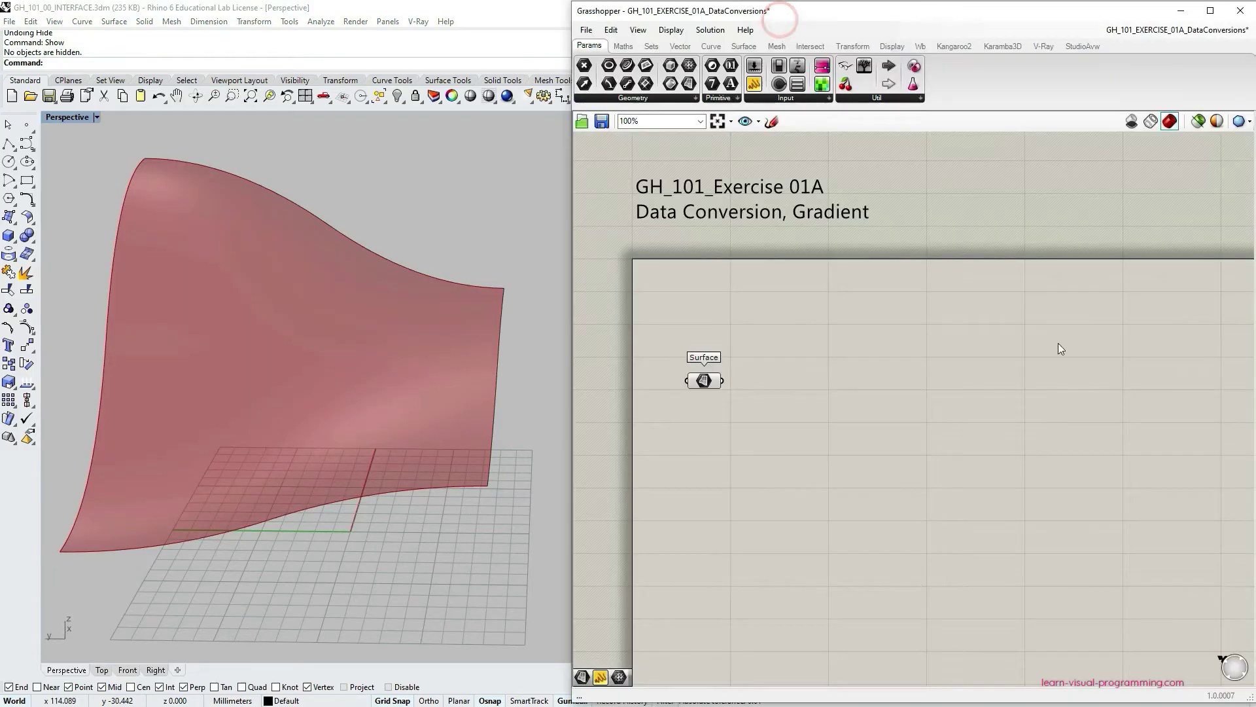
pyautogui.click(706, 377)
pyautogui.moveTo(705, 379); pyautogui.dragTo(704, 382)
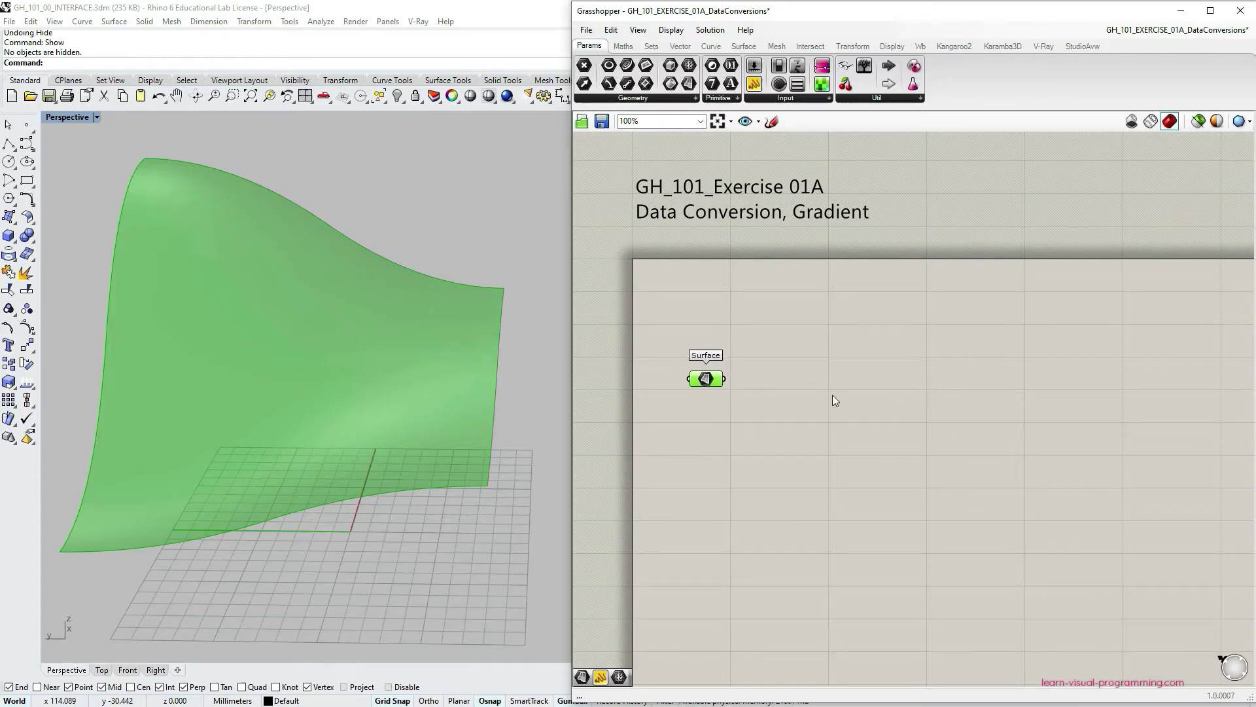
pyautogui.click(689, 403)
pyautogui.moveTo(759, 85); pyautogui.dragTo(785, 319)
pyautogui.moveTo(725, 379); pyautogui.dragTo(768, 326)
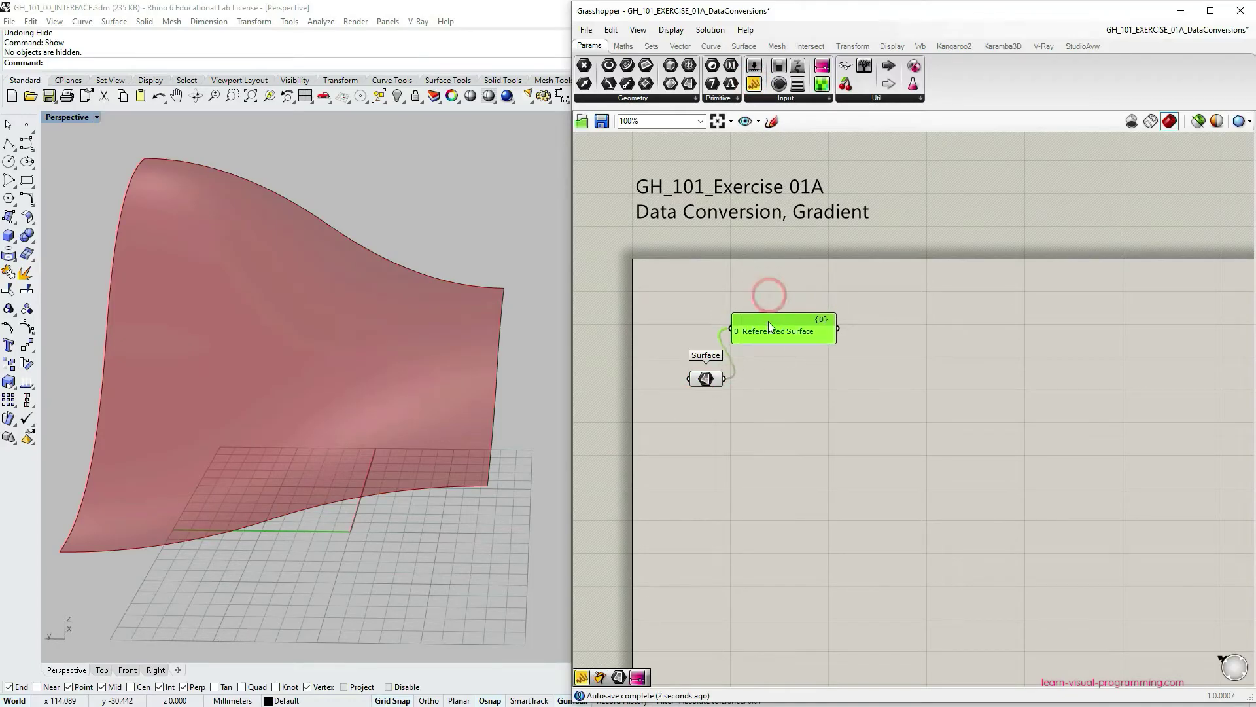
pyautogui.click(793, 367)
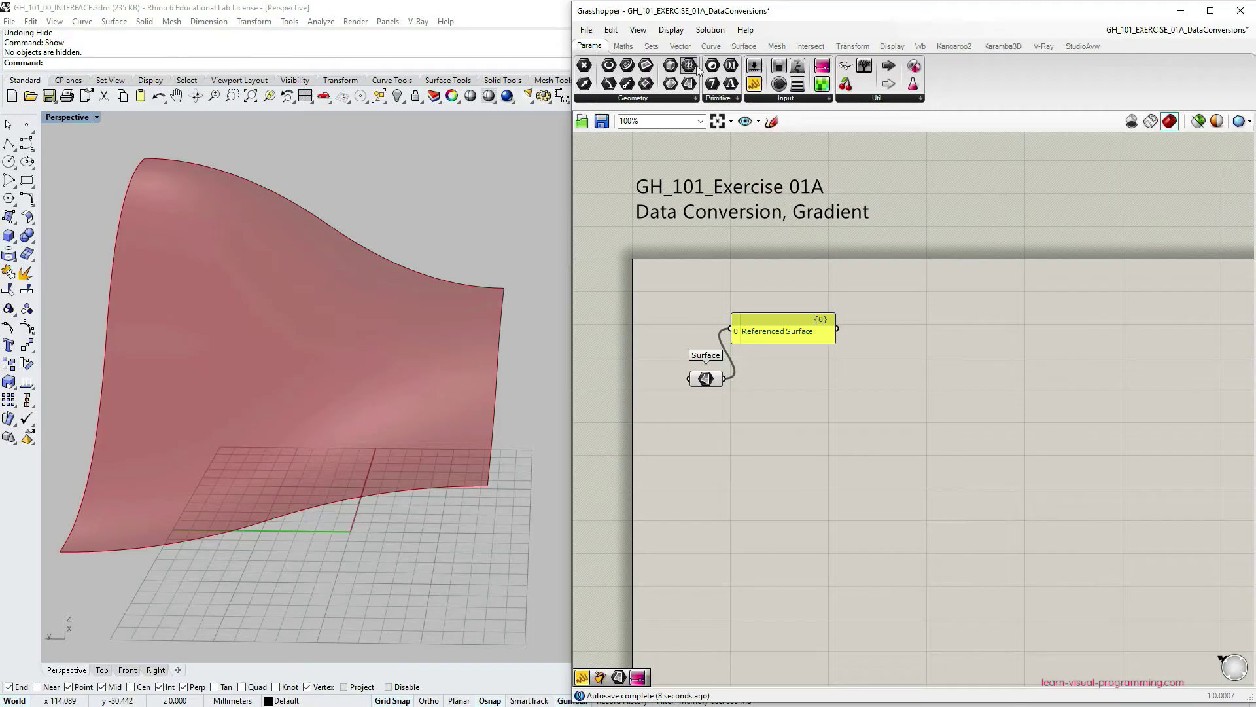
# Feed the surface into a new Mesh parameter and list it in a copied panel as Mesh (V:89 F:82)
pyautogui.moveTo(695, 68); pyautogui.dragTo(796, 393)
pyautogui.moveTo(723, 379); pyautogui.dragTo(782, 379)
pyautogui.click(932, 324)
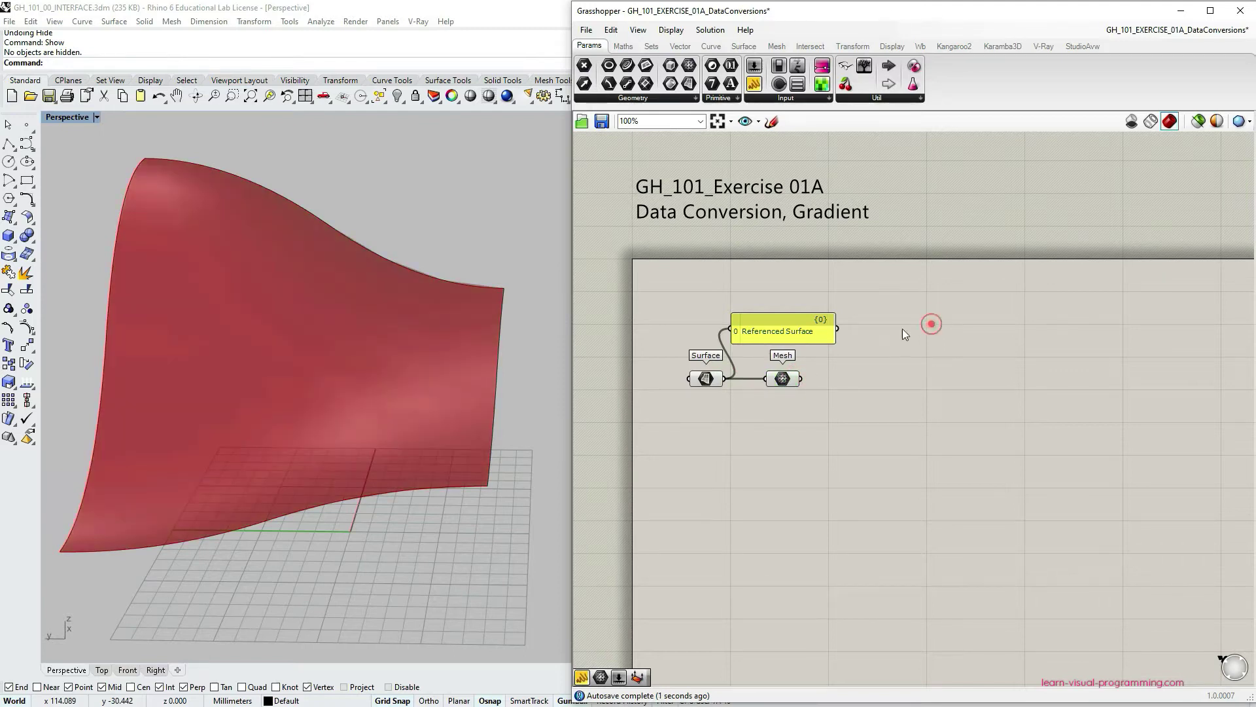
pyautogui.click(787, 323)
pyautogui.keyDown('alt'); pyautogui.moveTo(795, 323); pyautogui.dragTo(916, 325); pyautogui.keyUp('alt')
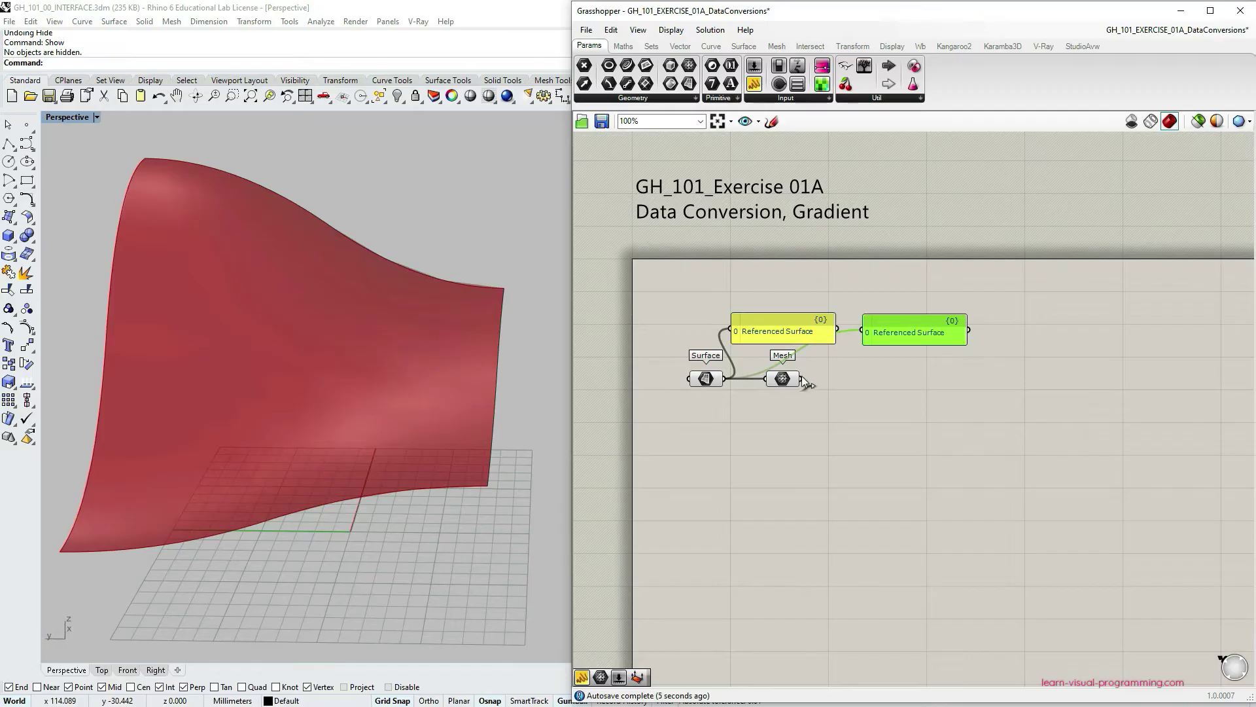
pyautogui.moveTo(801, 379); pyautogui.dragTo(901, 332)
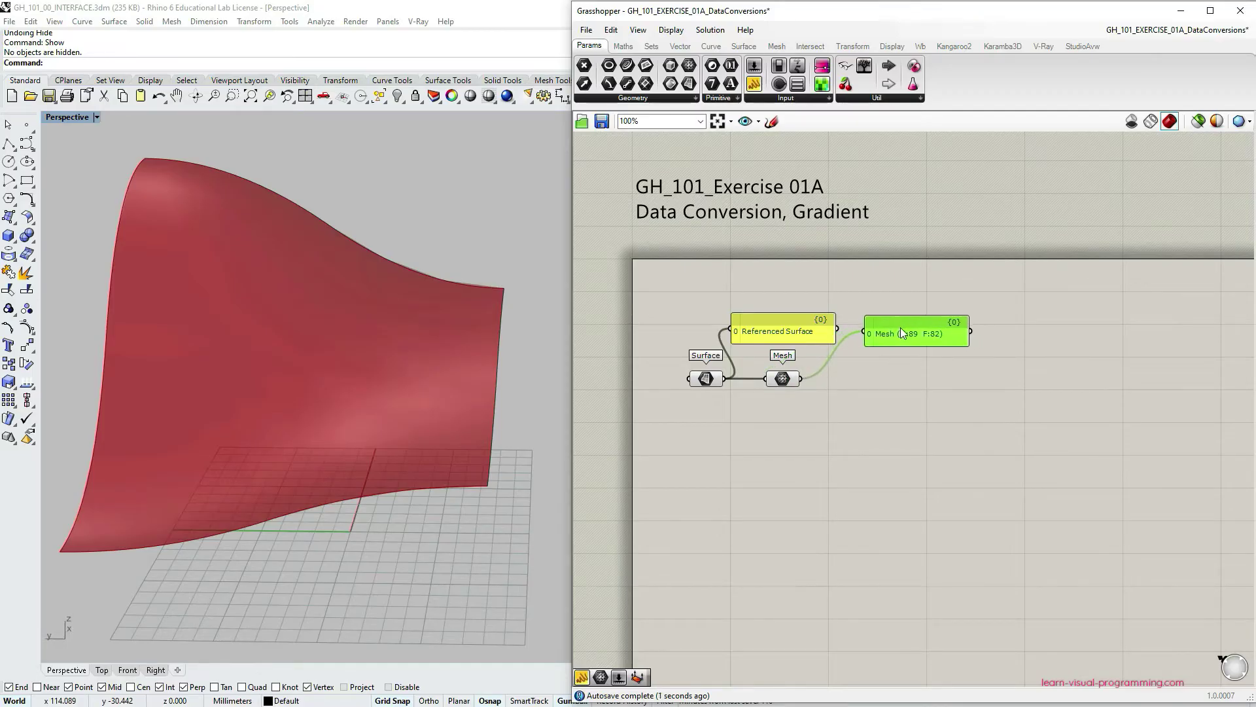
# Re-enable the Surface parameter's preview and tidy the mesh panel's position
pyautogui.click(784, 380)
pyautogui.click(731, 403)
pyautogui.click(707, 385)
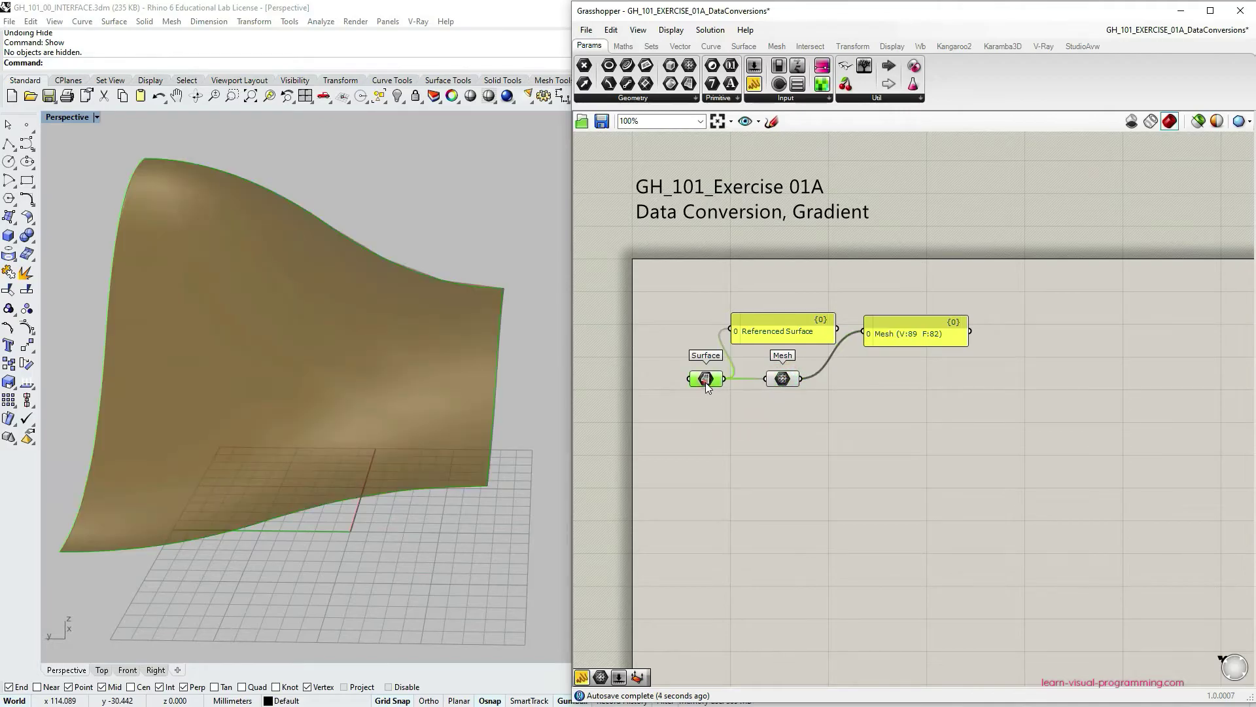
pyautogui.click(736, 406)
pyautogui.click(703, 381)
pyautogui.middleClick(701, 378)
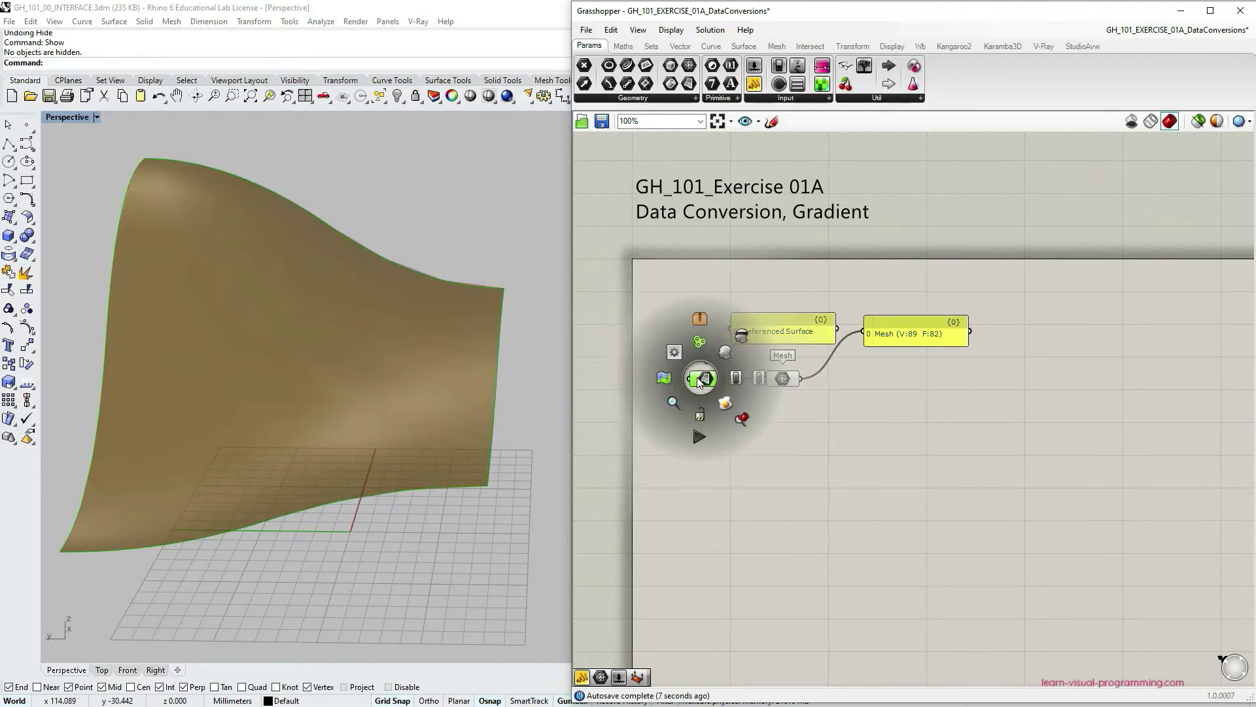
pyautogui.click(743, 336)
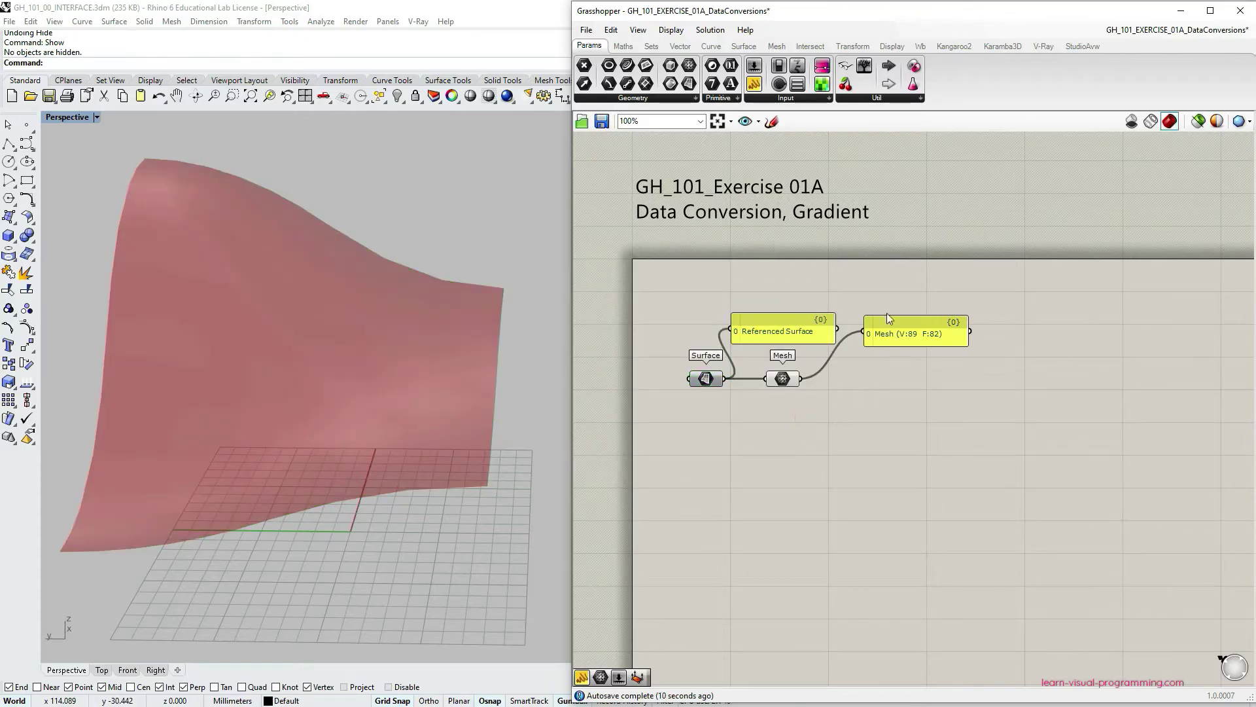
pyautogui.moveTo(895, 335); pyautogui.dragTo(884, 335)
pyautogui.moveTo(881, 375); pyautogui.dragTo(885, 380, button='right')
pyautogui.click(798, 388)
# Turn on Display > Preview Mesh Edges and inspect the Mesh parameter's red preview
pyautogui.click(861, 423)
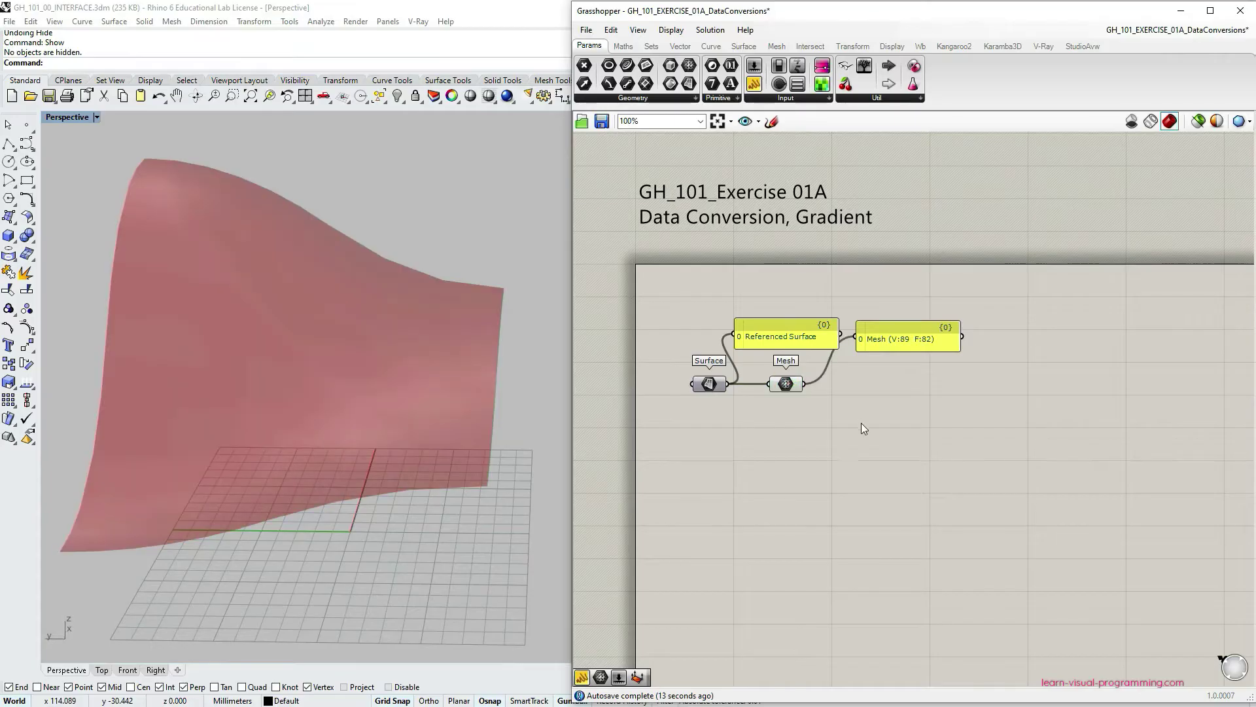
pyautogui.click(670, 31)
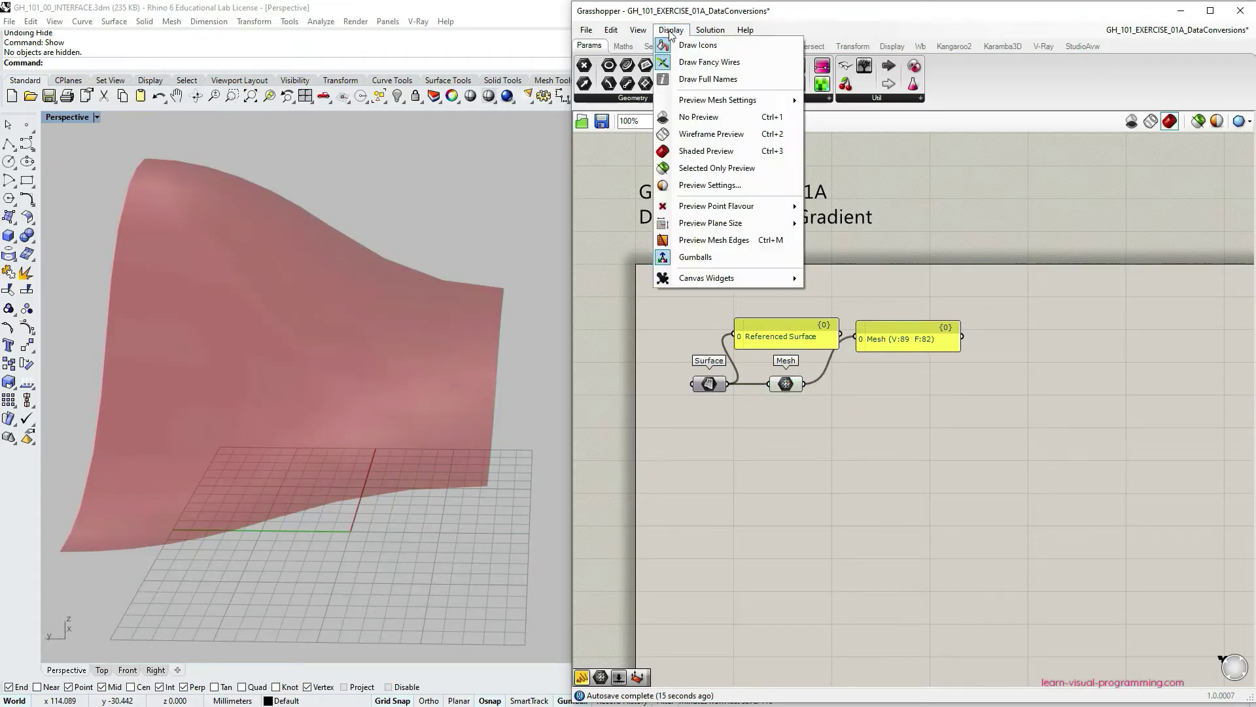
pyautogui.click(688, 244)
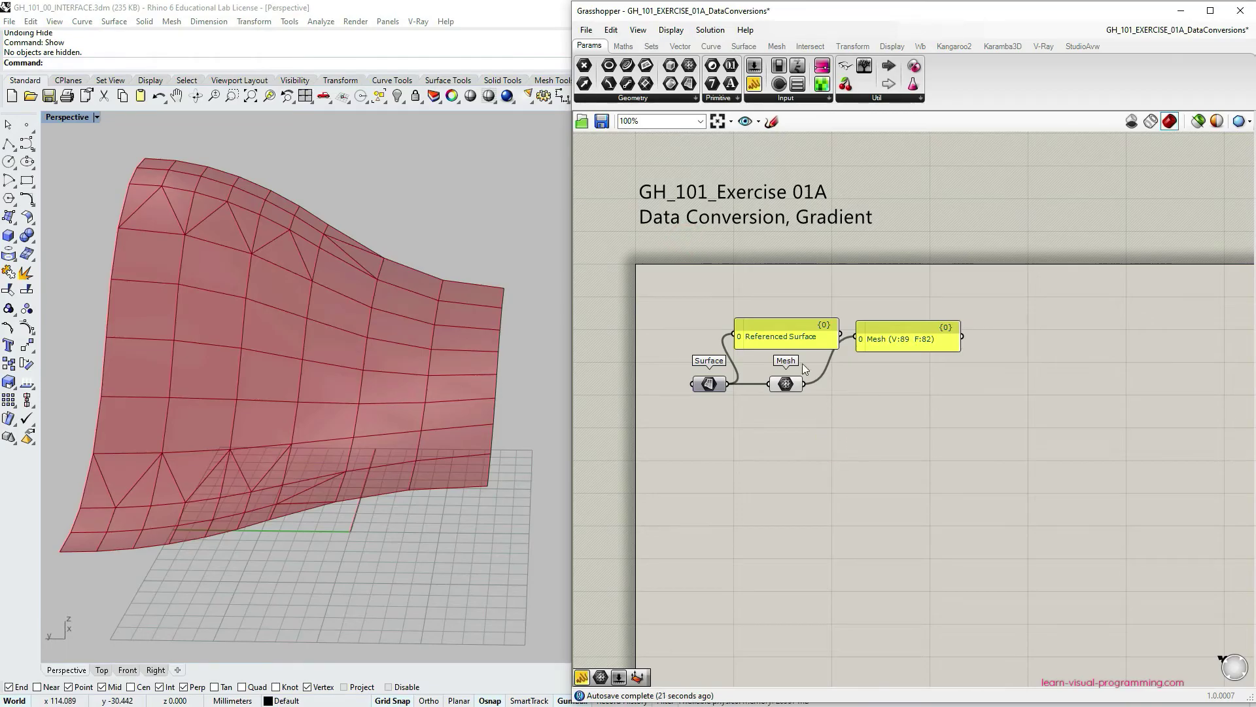
pyautogui.moveTo(790, 391)
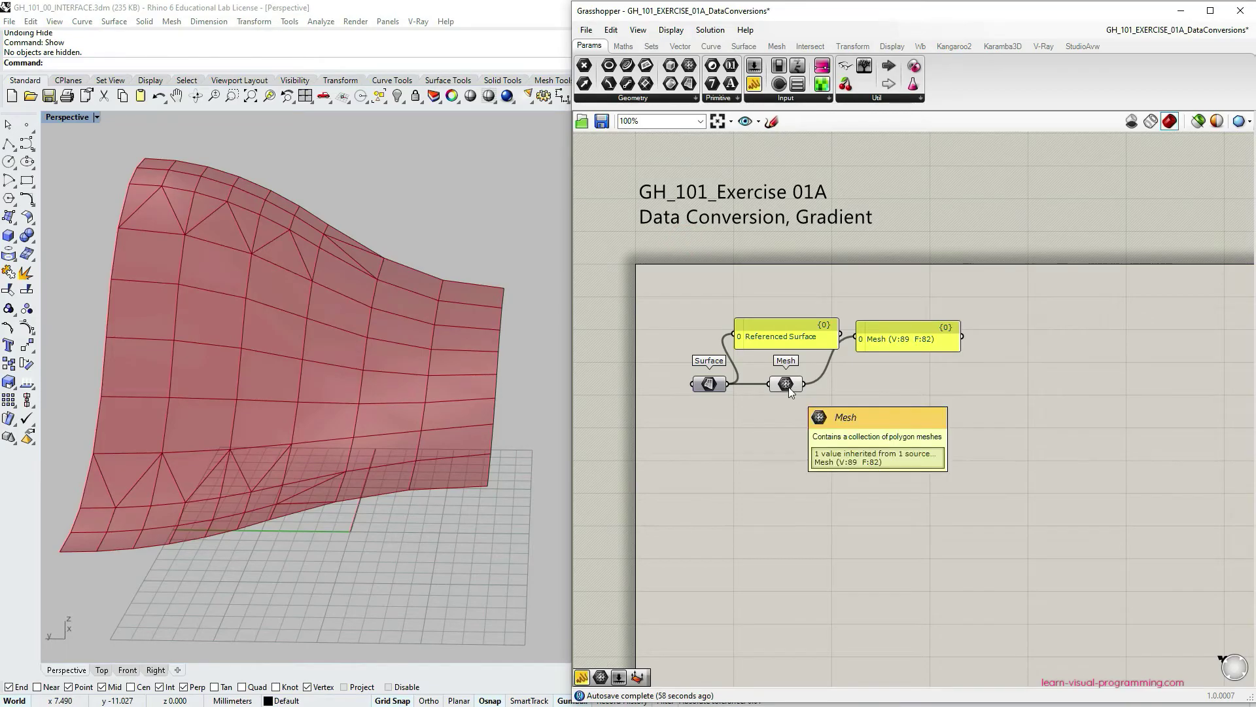
pyautogui.click(787, 385)
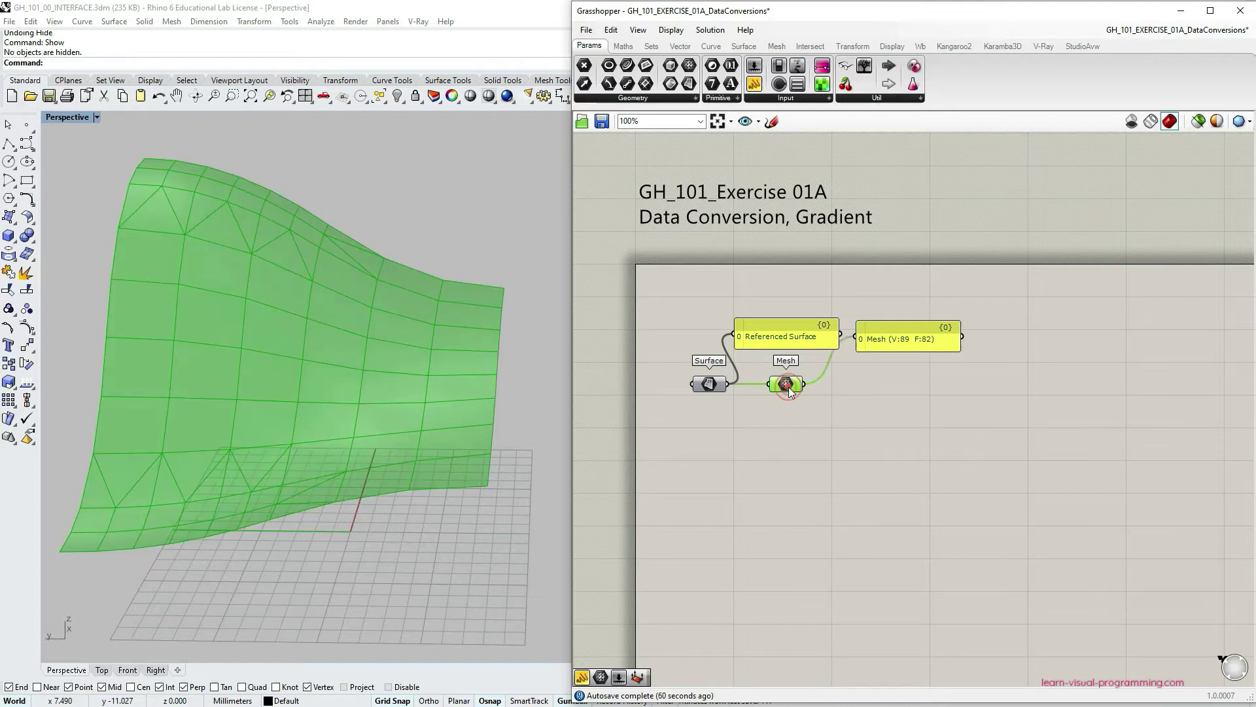
pyautogui.click(840, 408)
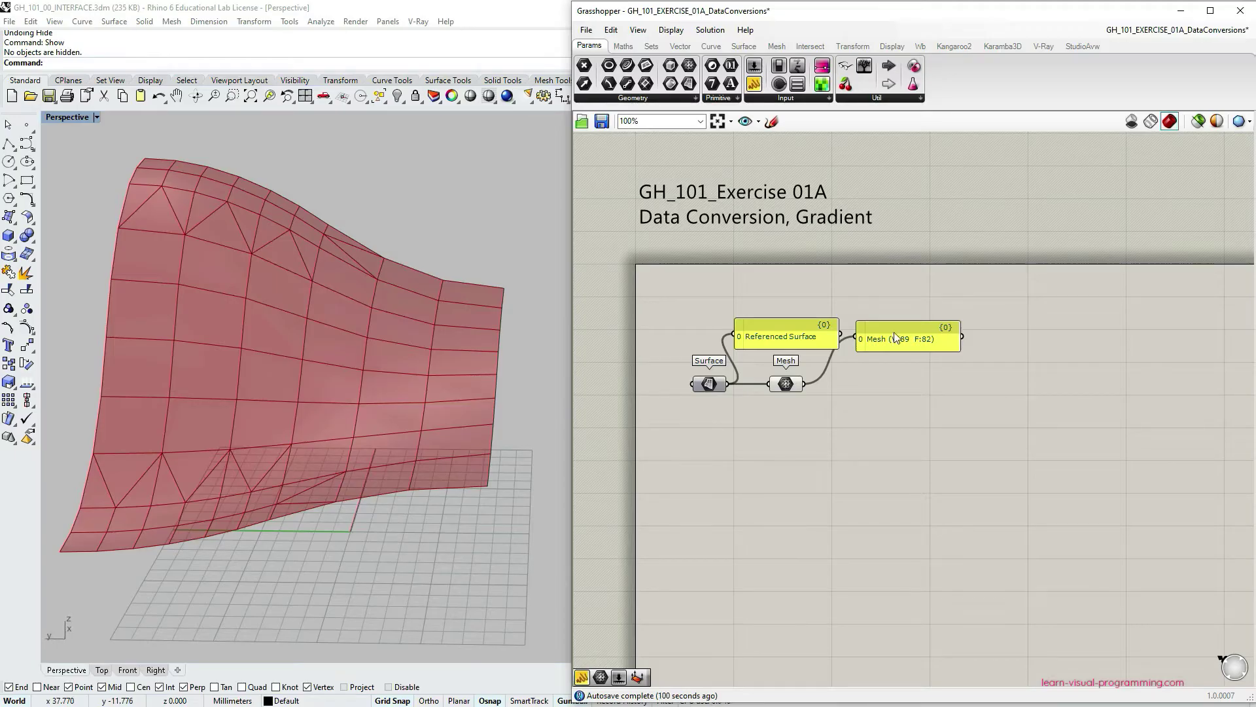
# Place Deconstruct Mesh from Mesh > Analysis below the Mesh parameter and wire the mesh into its M input
pyautogui.click(776, 46)
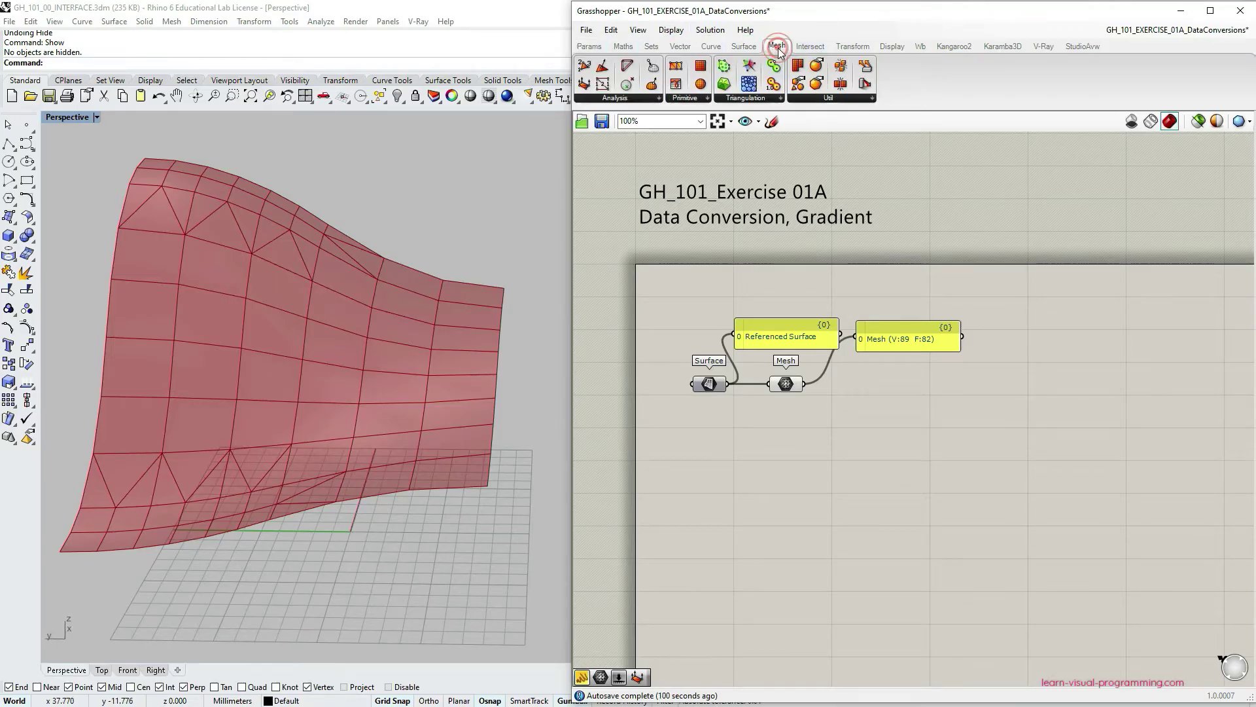
pyautogui.click(629, 97)
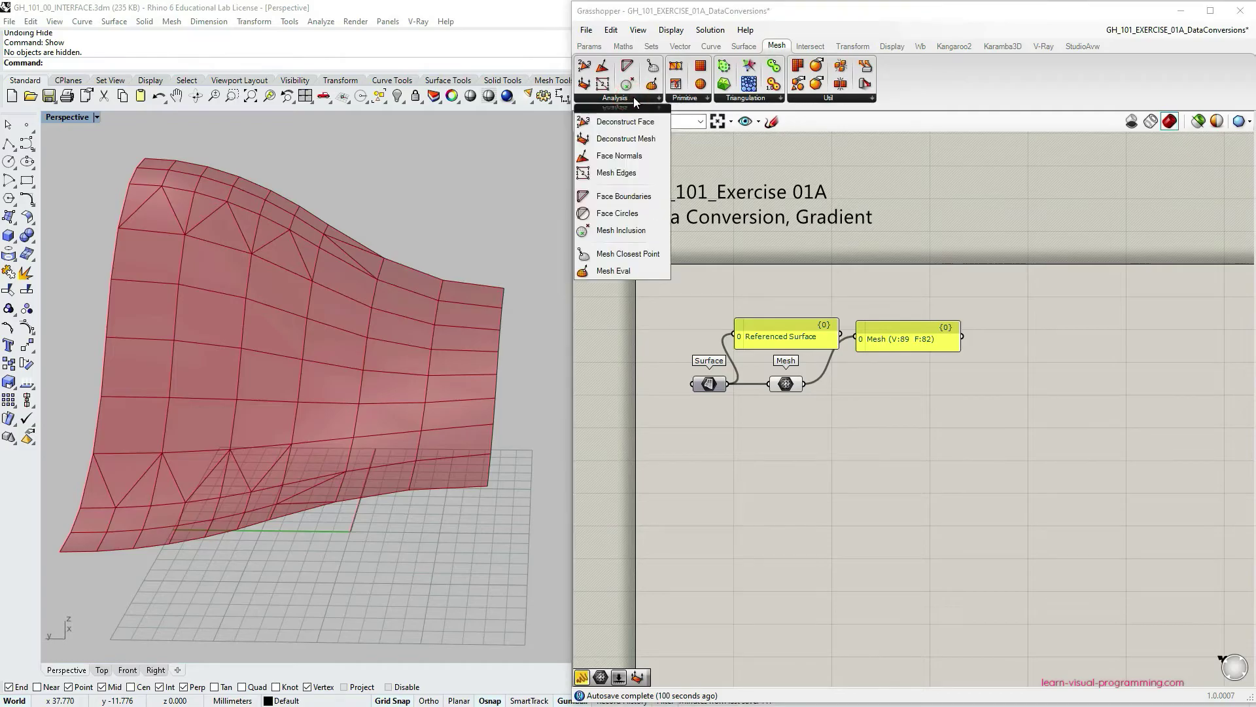
pyautogui.click(619, 139)
pyautogui.click(869, 455)
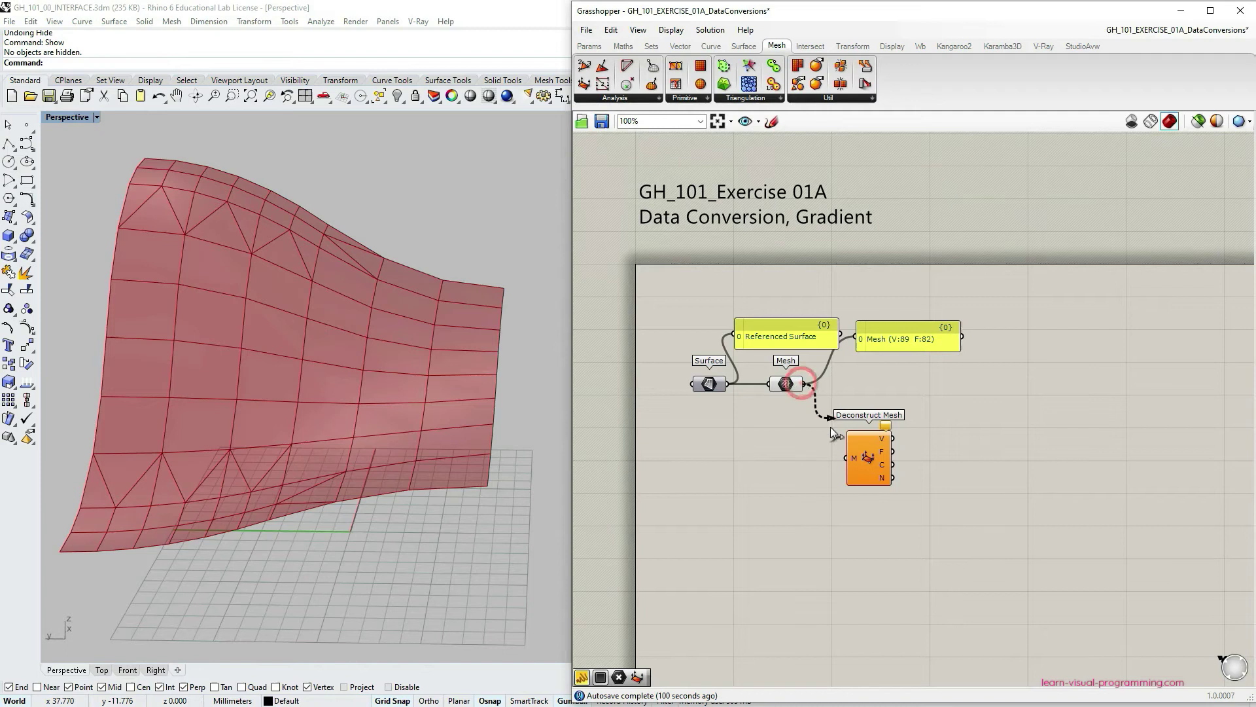
pyautogui.moveTo(831, 427); pyautogui.dragTo(847, 457)
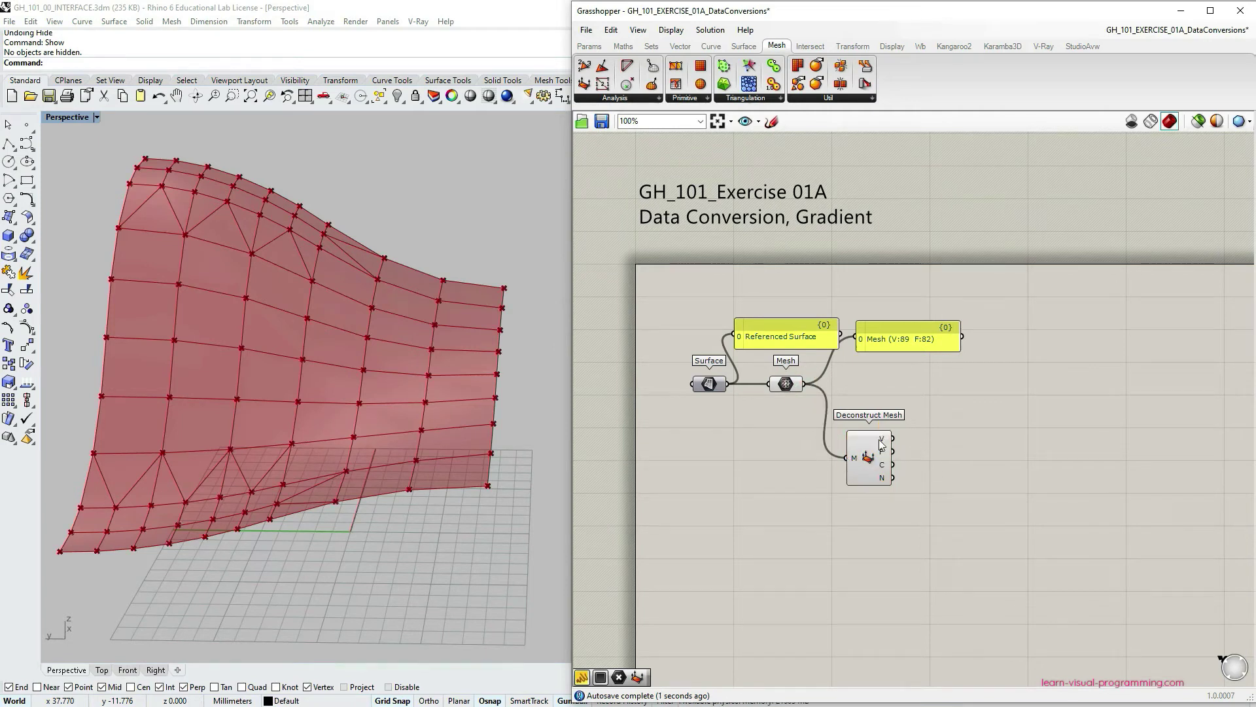
# Add a Point parameter beside Deconstruct Mesh to collect its vertices
pyautogui.moveTo(883, 444)
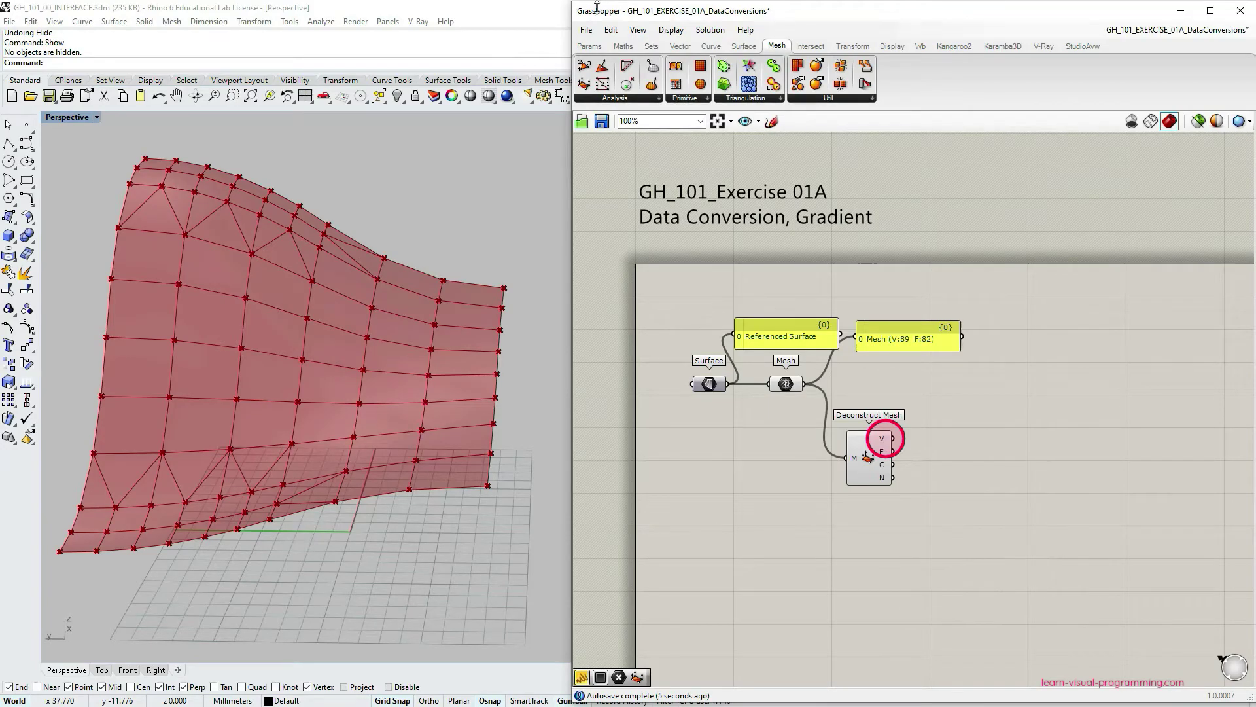
pyautogui.click(591, 46)
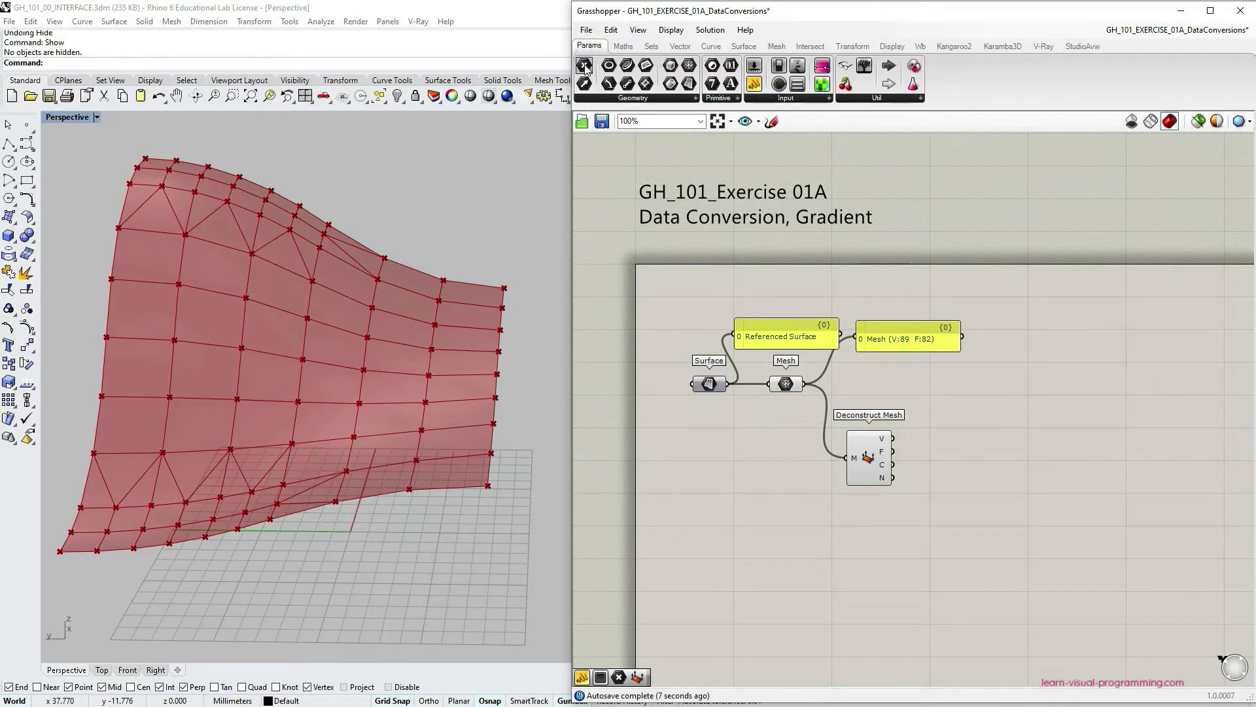
pyautogui.moveTo(584, 64); pyautogui.dragTo(939, 442)
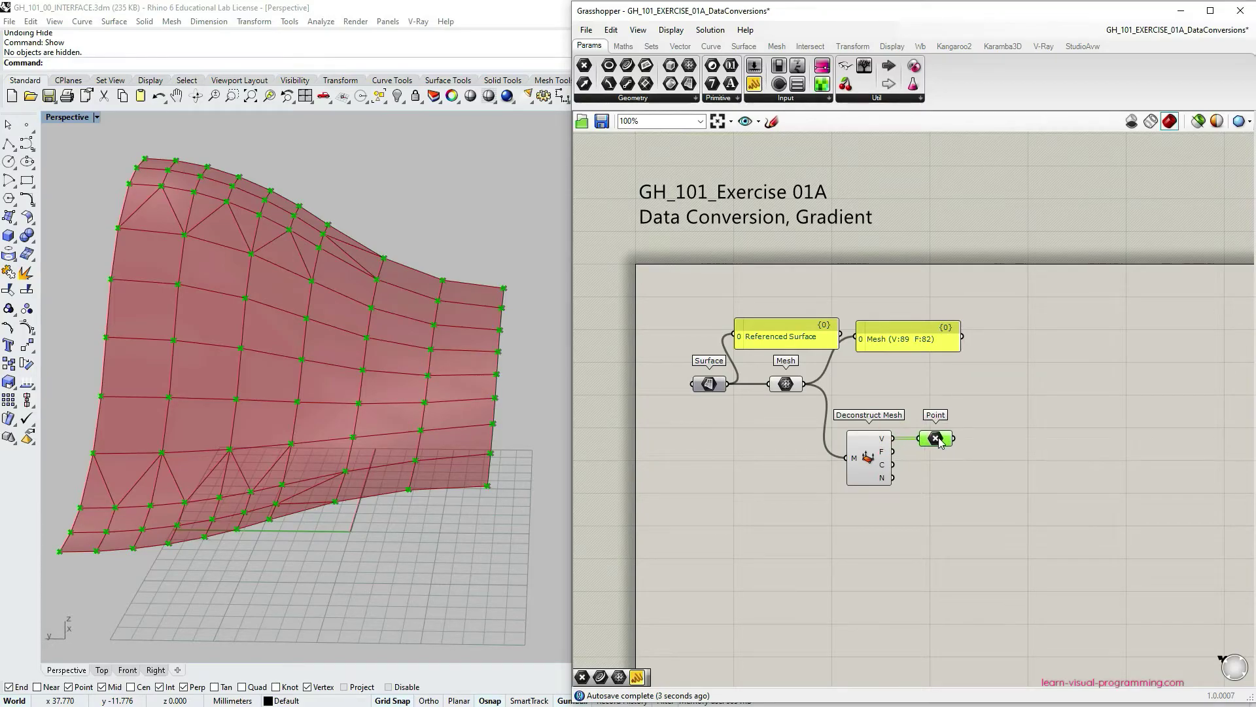
pyautogui.moveTo(935, 445); pyautogui.dragTo(882, 425, button='right')
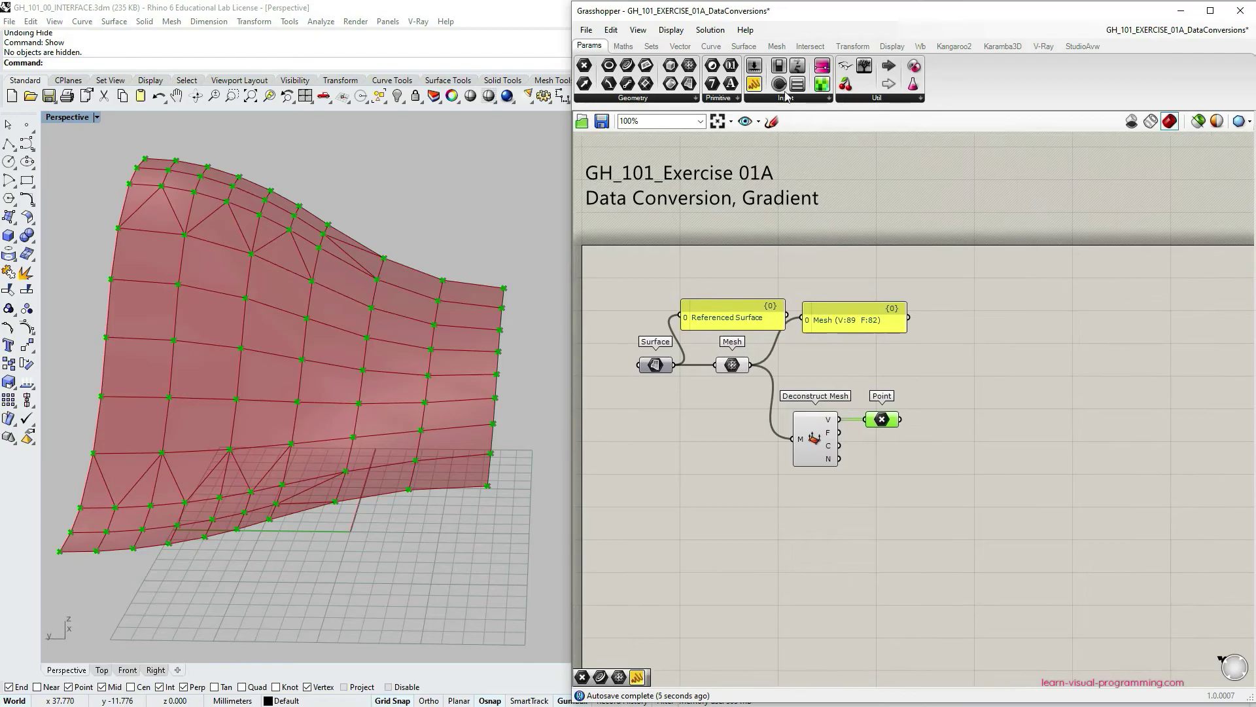
# Attach a widened panel listing the vertex coordinates under branch {0;0} and settle its position
pyautogui.moveTo(753, 83); pyautogui.dragTo(975, 485)
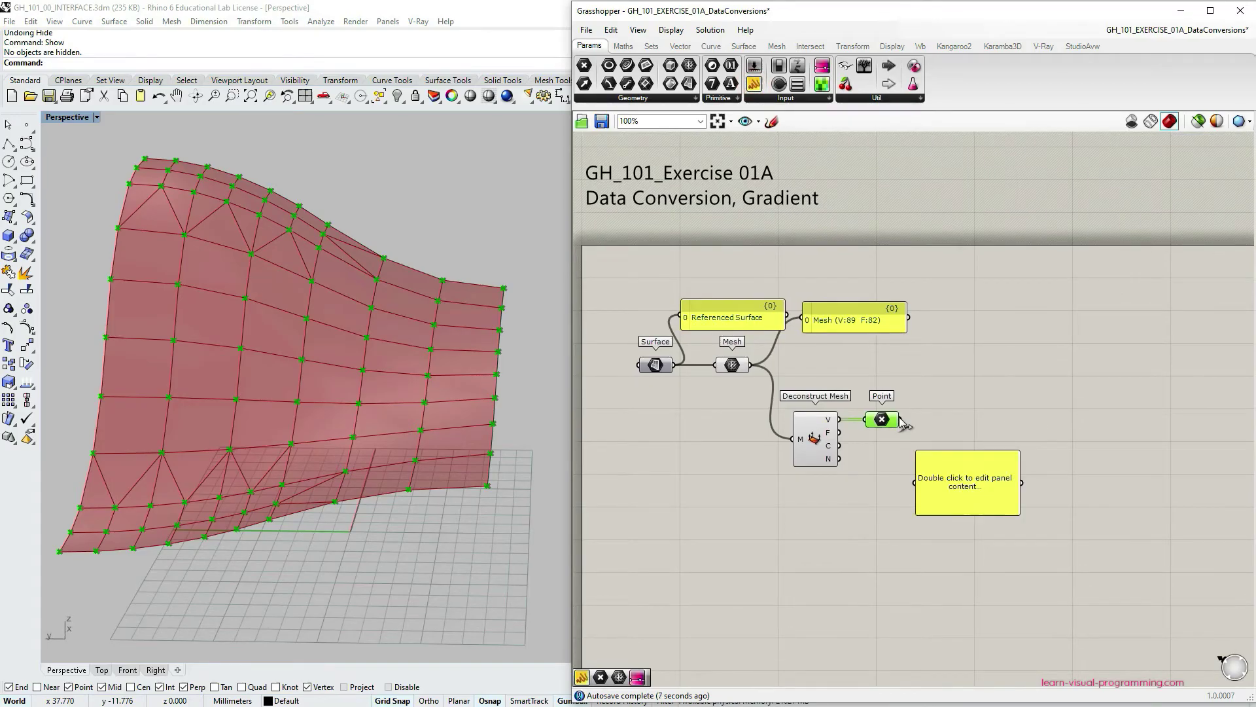
pyautogui.moveTo(901, 419); pyautogui.dragTo(915, 483)
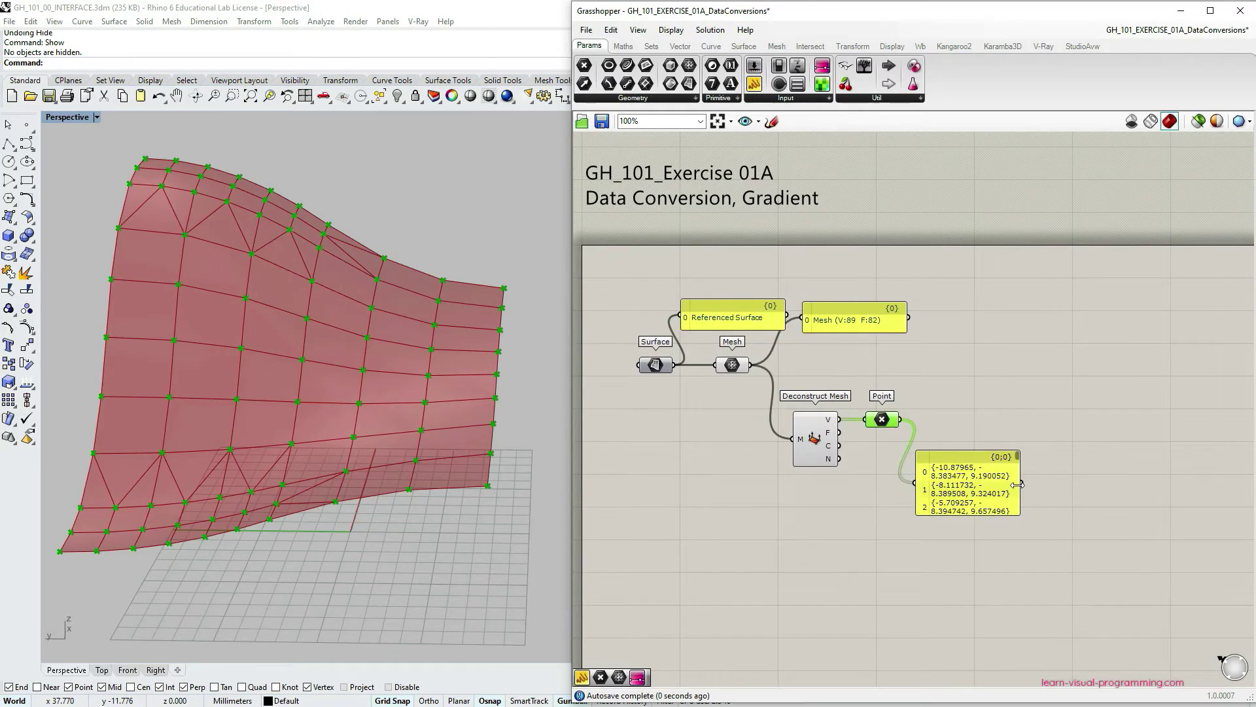
pyautogui.moveTo(1018, 484); pyautogui.dragTo(1080, 458)
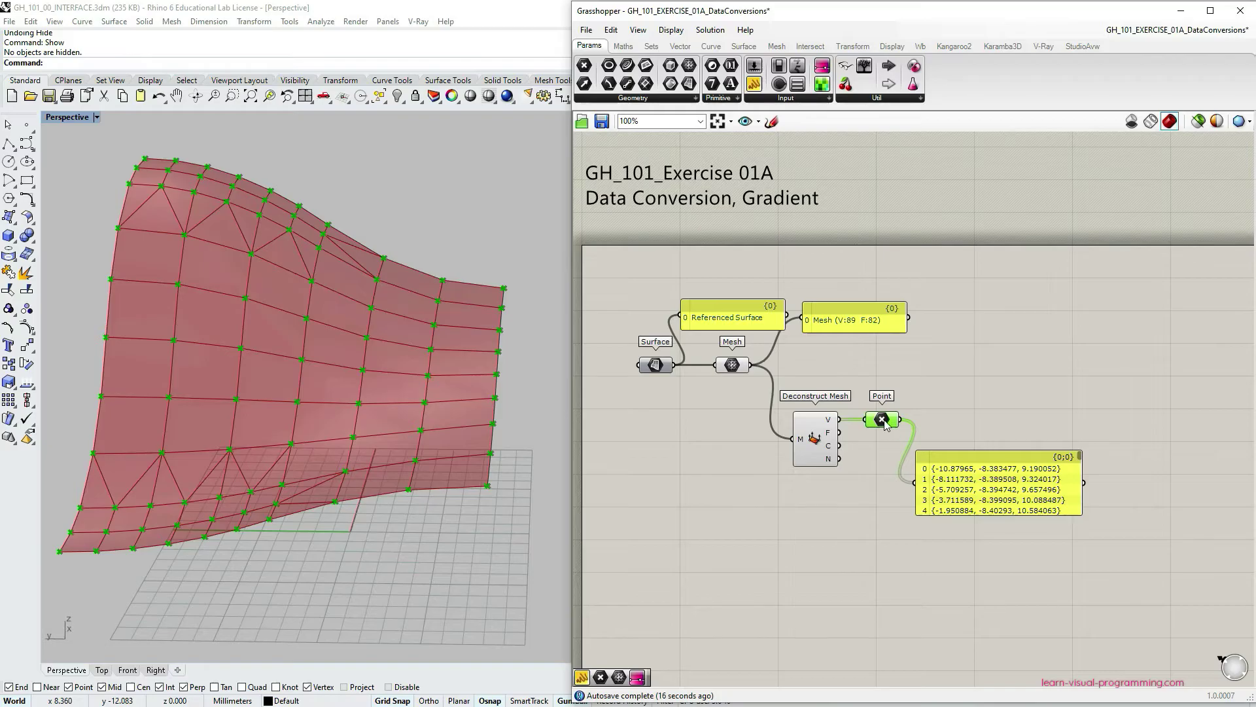
pyautogui.moveTo(885, 423); pyautogui.dragTo(881, 424)
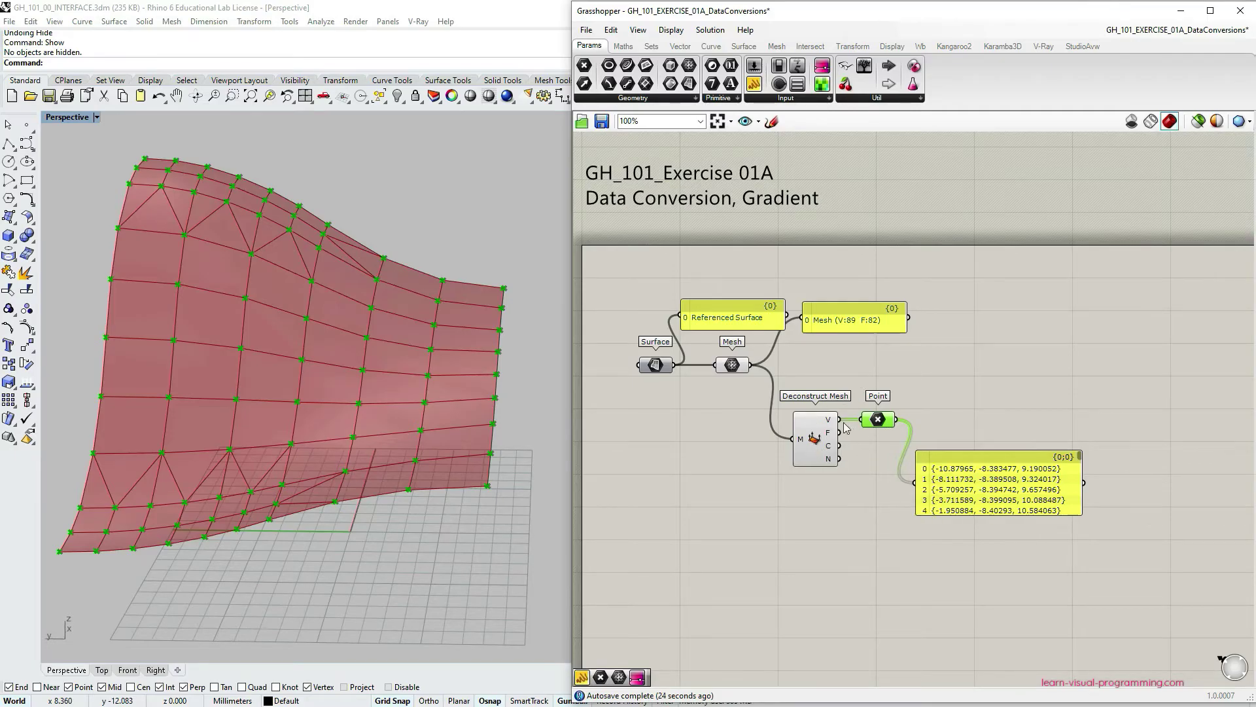
pyautogui.moveTo(877, 423); pyautogui.dragTo(876, 424)
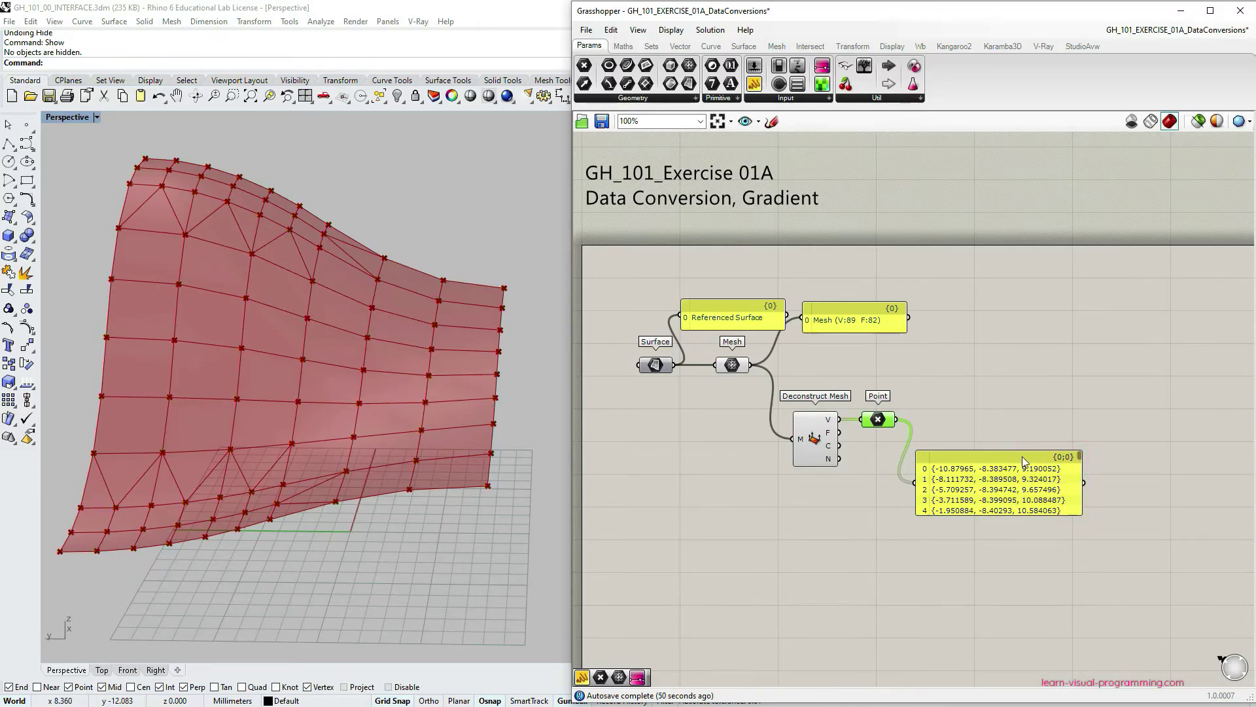
pyautogui.moveTo(1022, 457); pyautogui.dragTo(1026, 484)
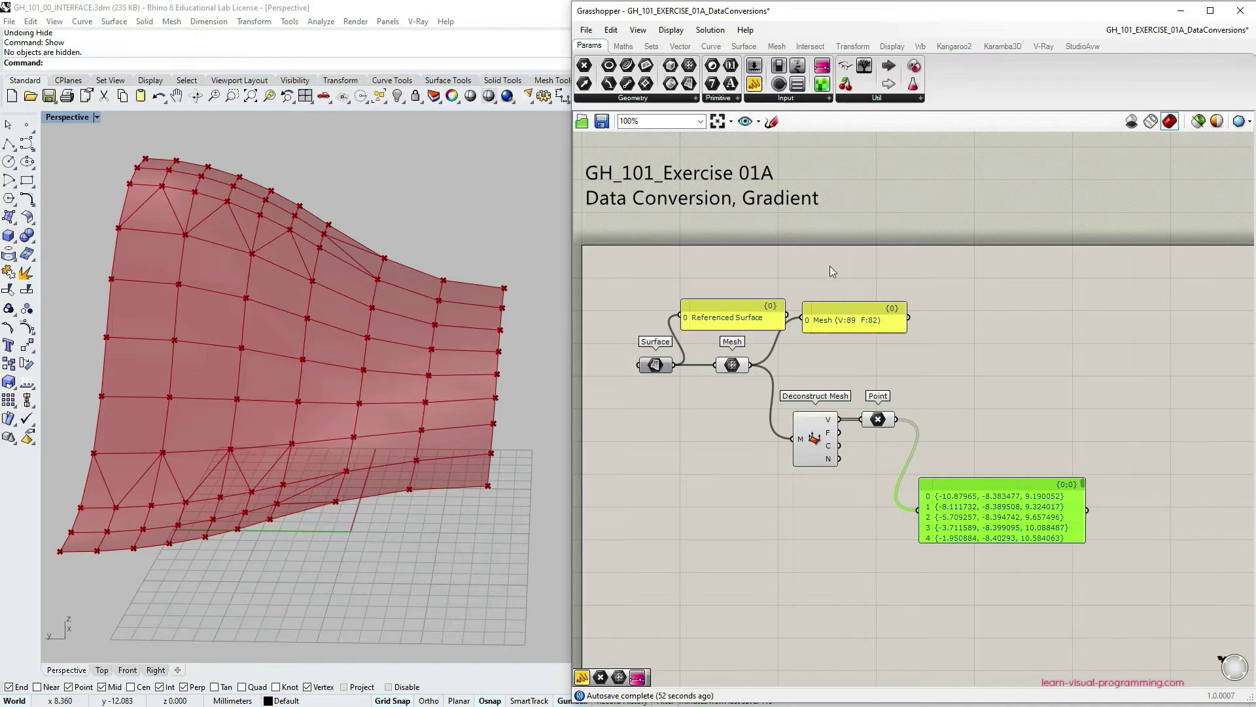
# Add a Deconstruct component from Vector > Point and feed the vertex points into P
pyautogui.click(683, 47)
pyautogui.click(782, 99)
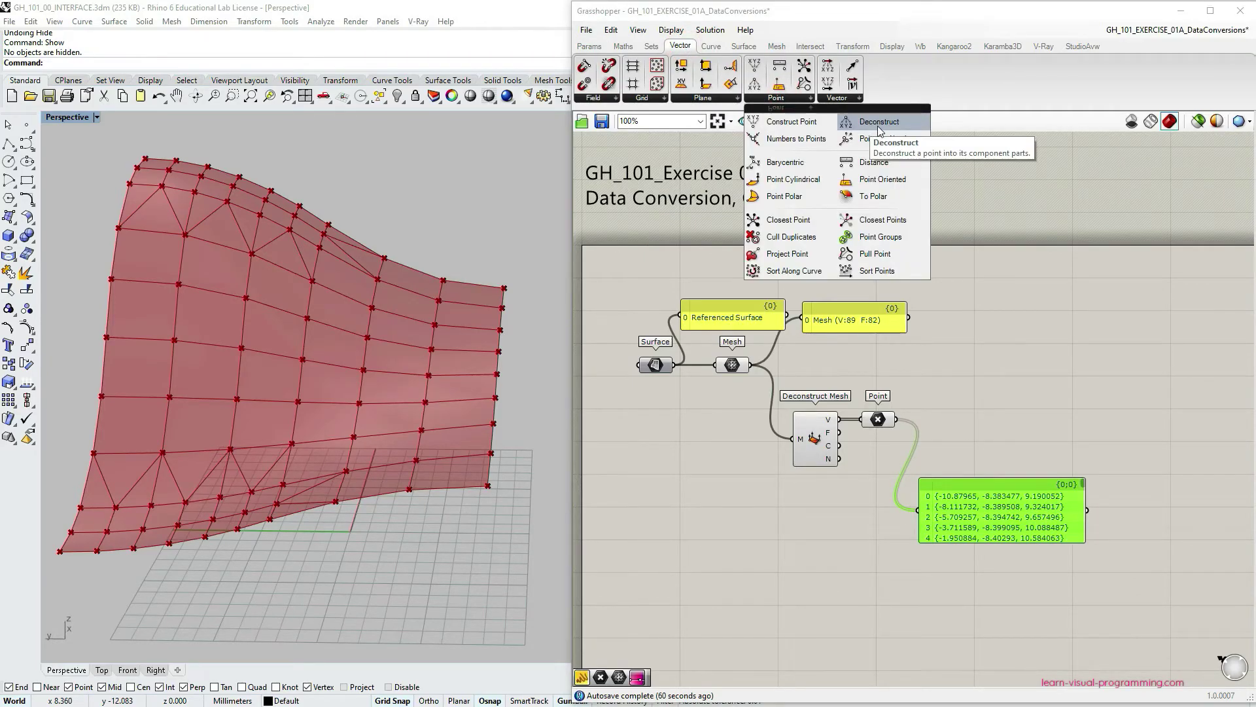
pyautogui.moveTo(870, 128); pyautogui.dragTo(973, 433)
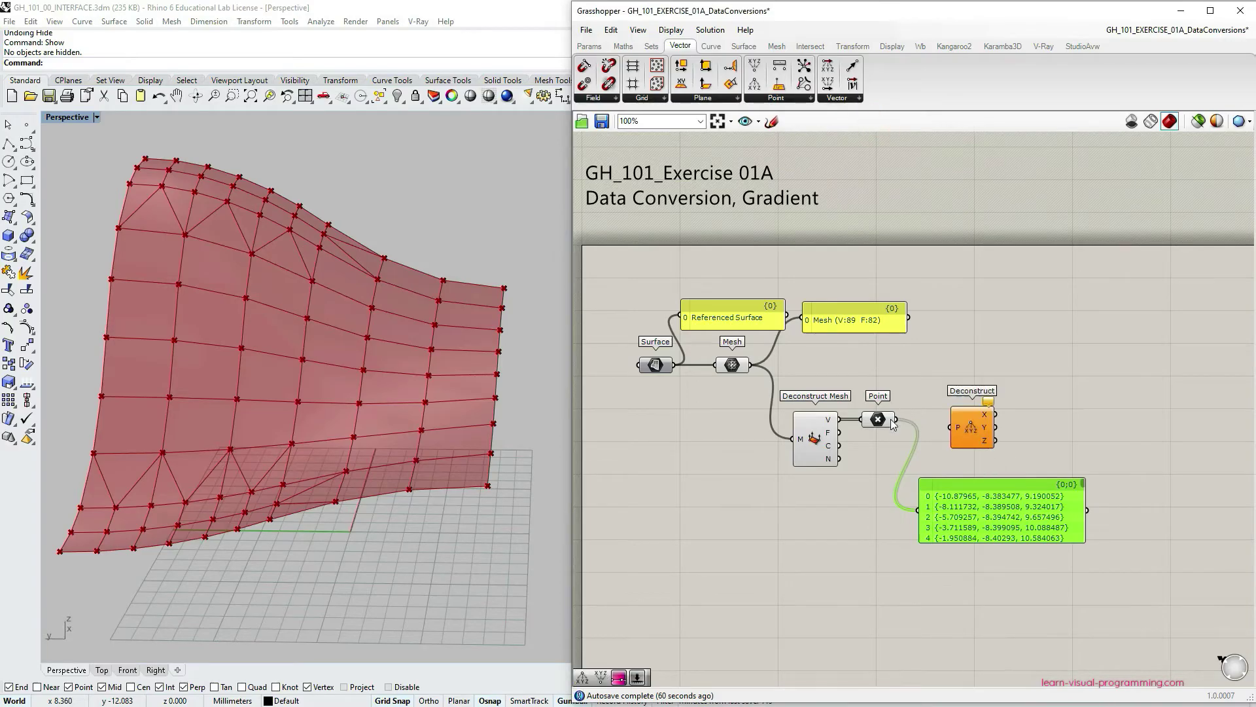
pyautogui.moveTo(897, 419); pyautogui.dragTo(957, 431)
# Connect Deconstruct to the panel so it lists the Z heights, starting 9.190052
pyautogui.moveTo(982, 489); pyautogui.dragTo(1049, 471)
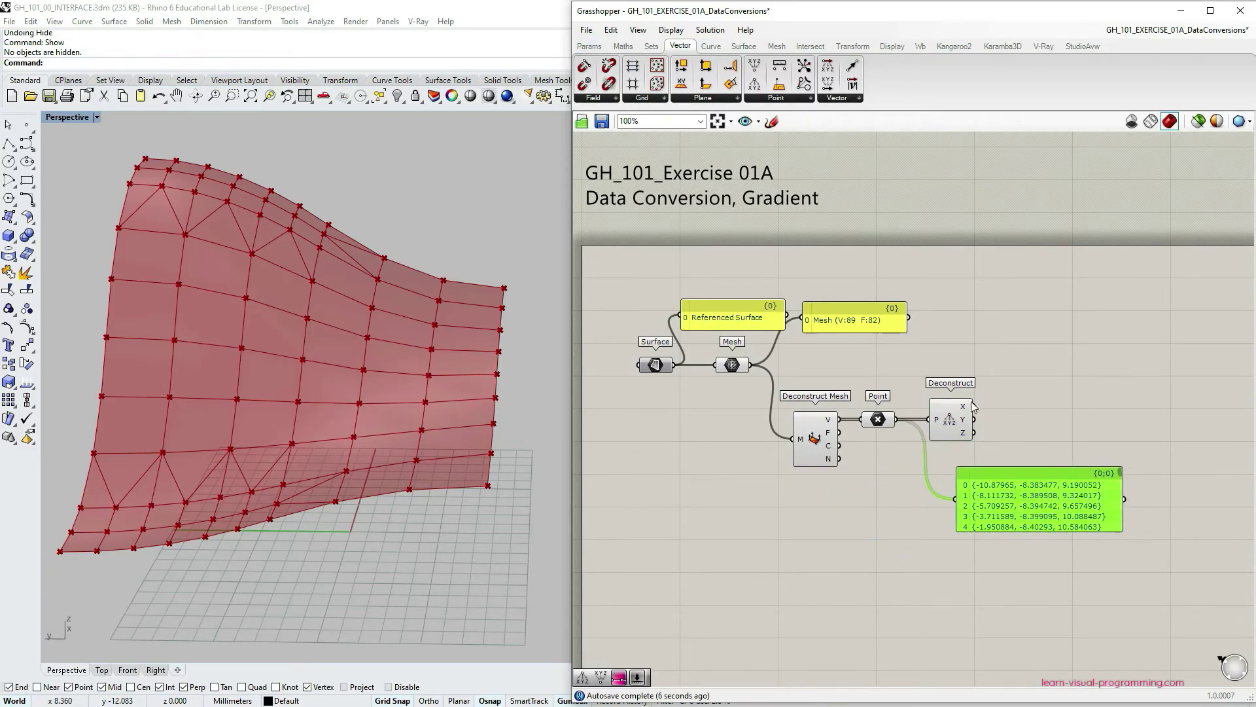
pyautogui.moveTo(974, 407); pyautogui.dragTo(962, 499)
pyautogui.moveTo(1079, 509); pyautogui.dragTo(1073, 424)
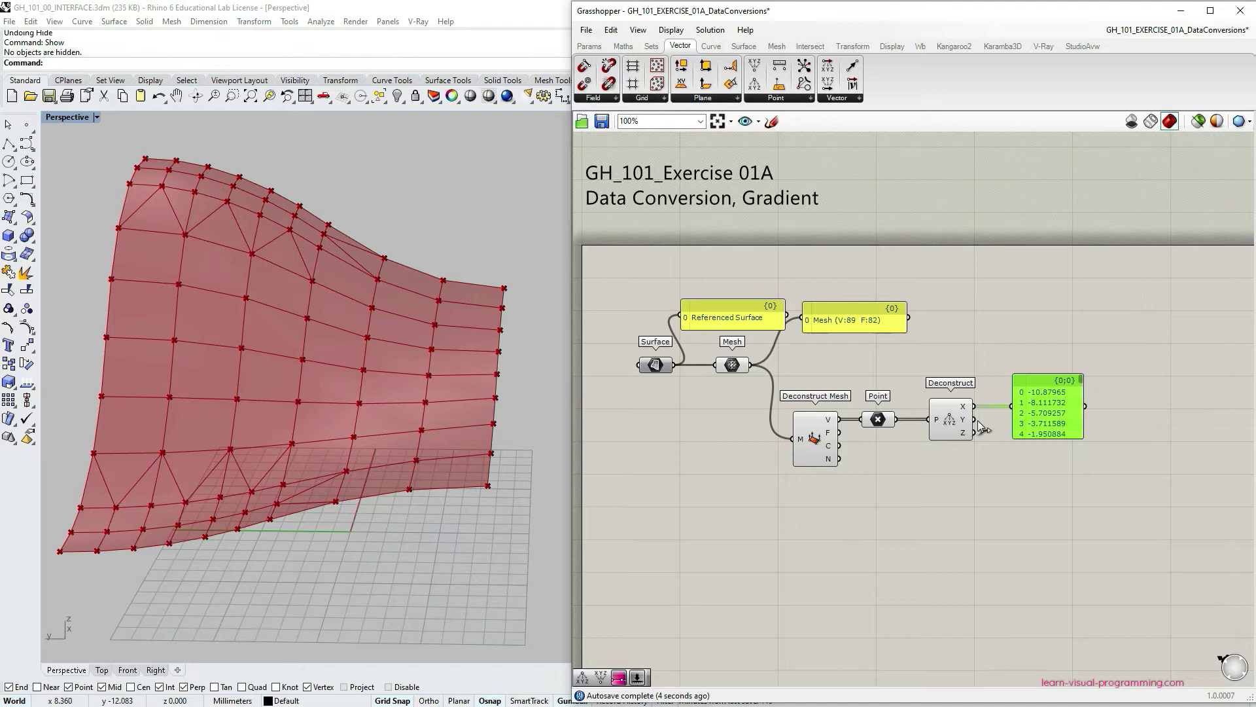
pyautogui.moveTo(974, 419); pyautogui.dragTo(1011, 406)
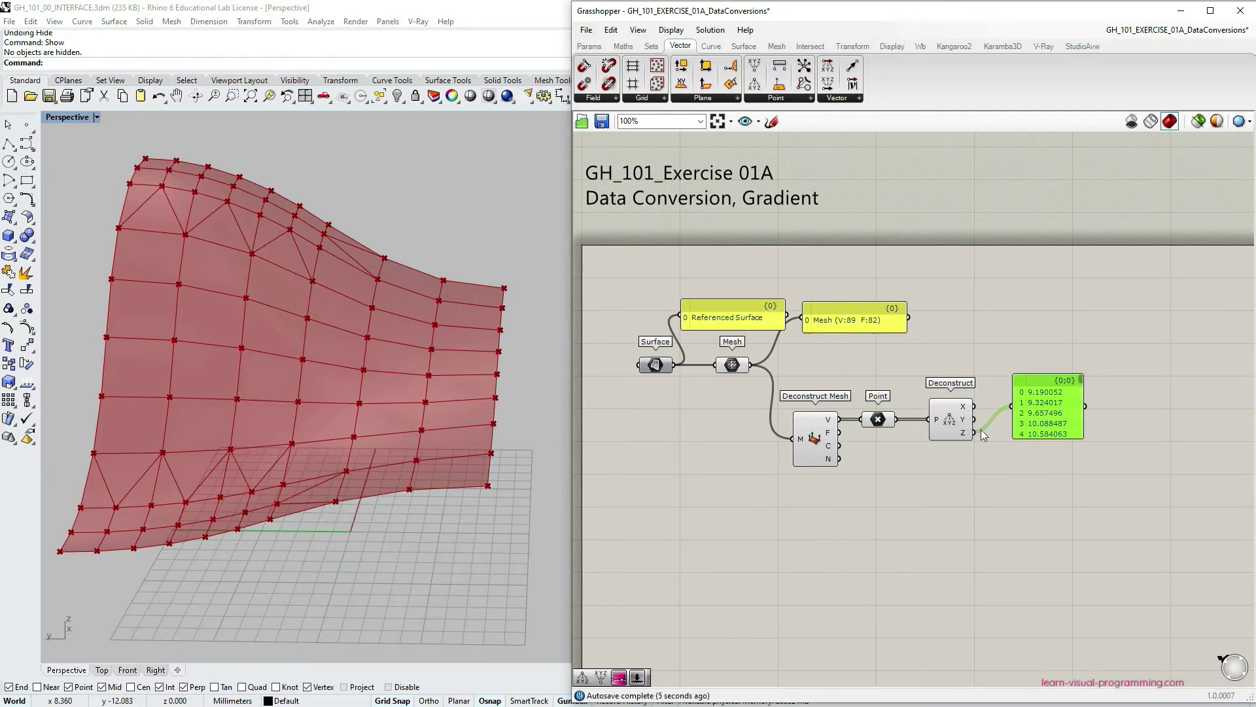
pyautogui.moveTo(1035, 383); pyautogui.dragTo(1031, 477)
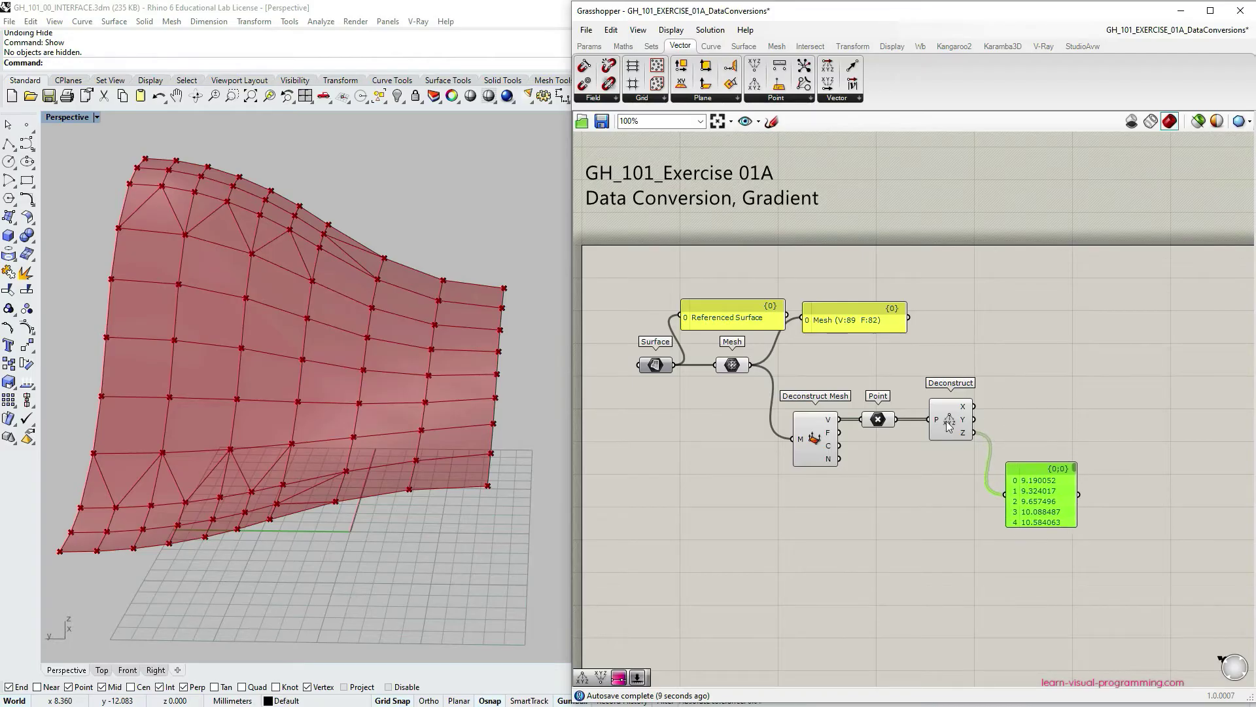
pyautogui.moveTo(944, 433); pyautogui.dragTo(931, 433)
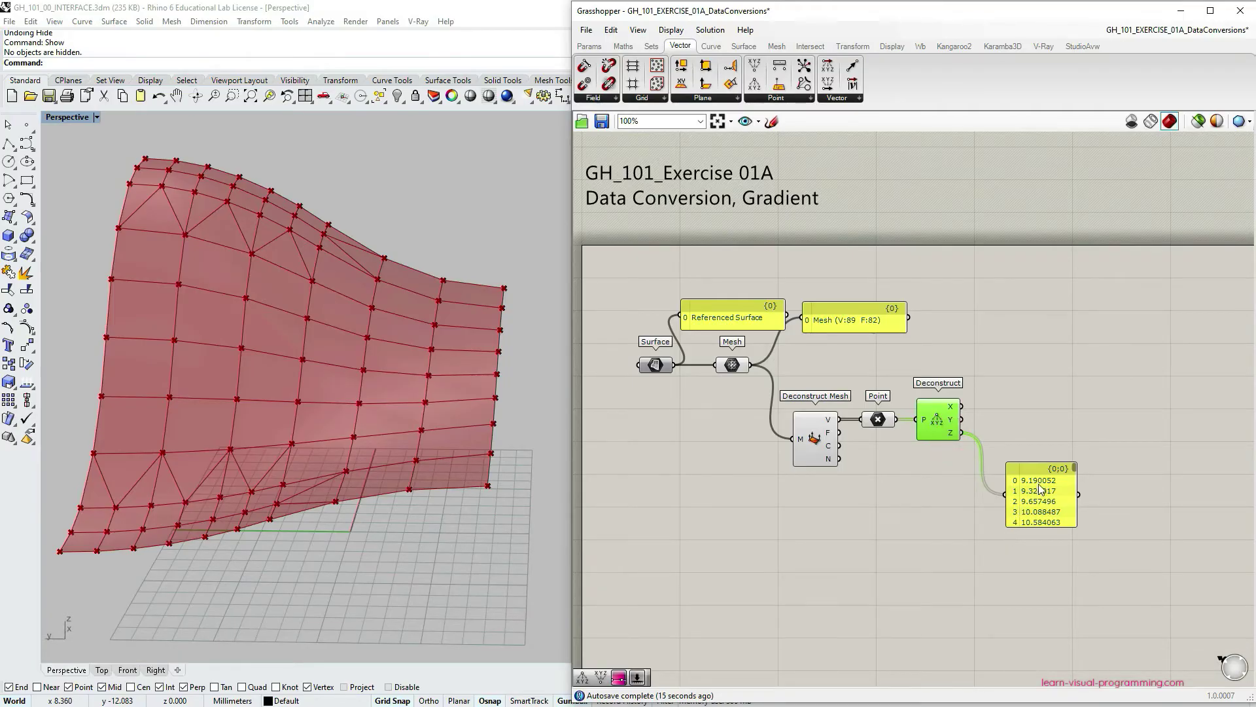
pyautogui.moveTo(1035, 473); pyautogui.dragTo(1029, 484)
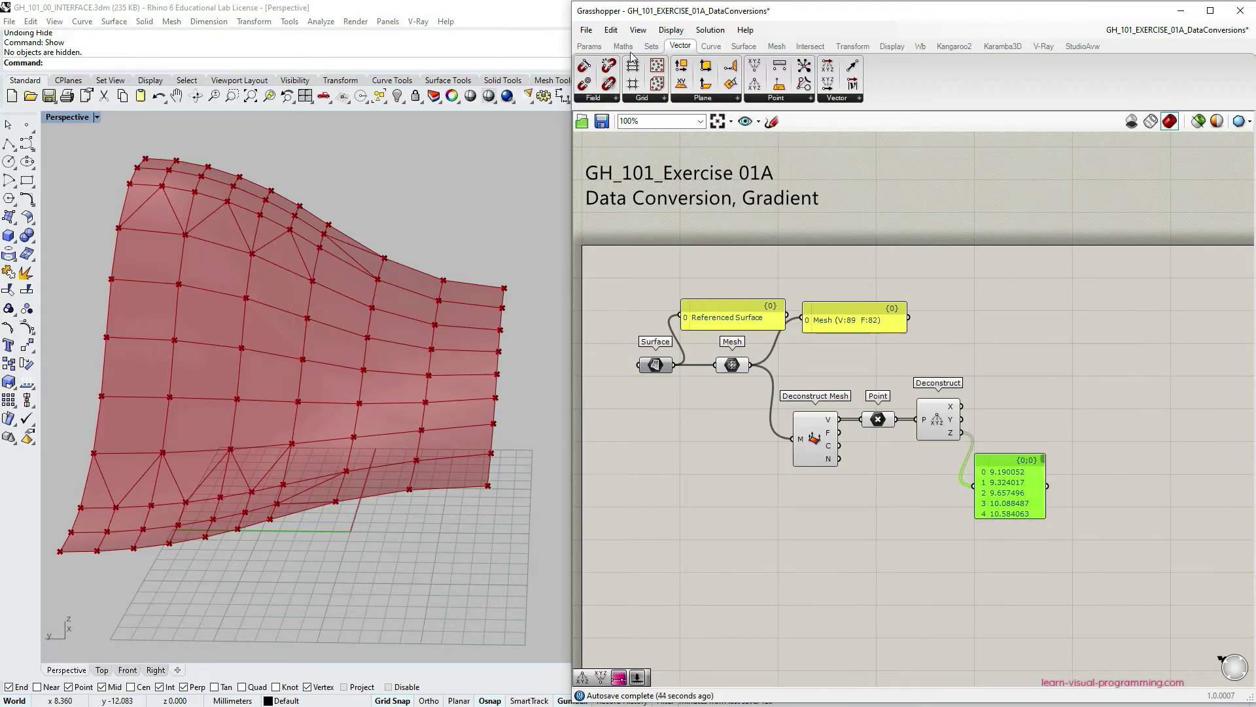
# Add a Bounds component on the Z heights and show its range 5.534938 To 19.335464 in a panel
pyautogui.click(625, 46)
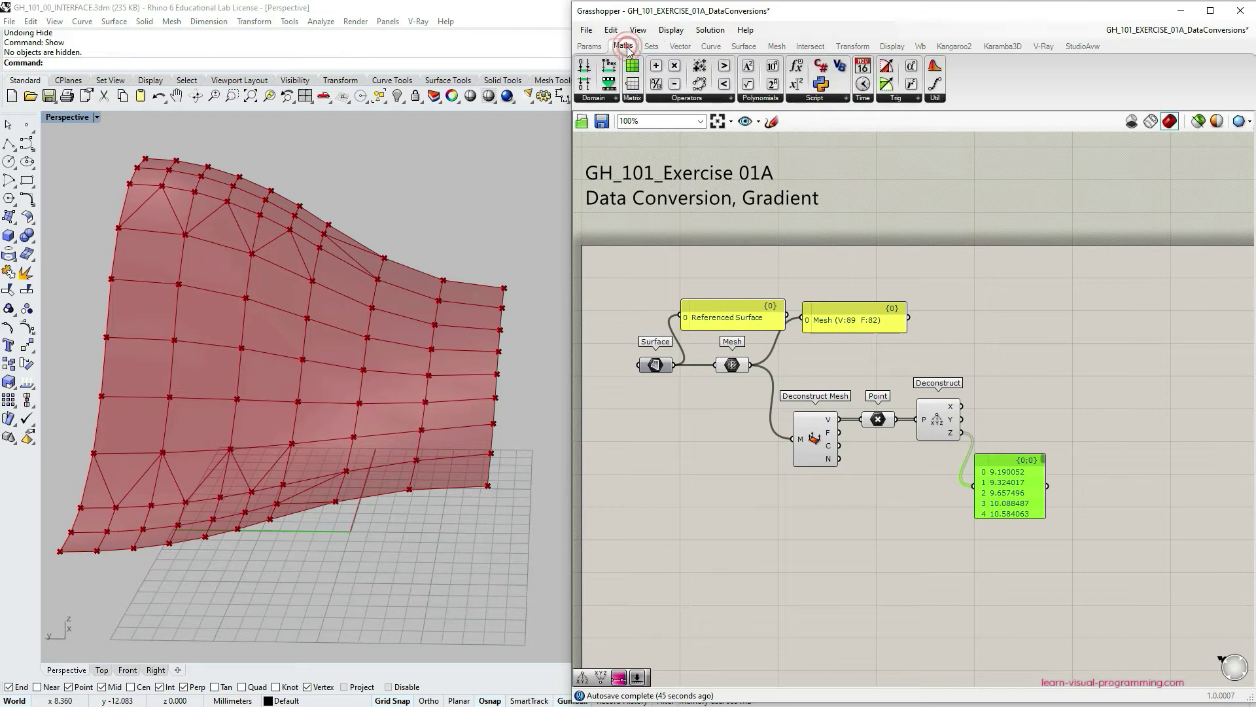
pyautogui.click(603, 98)
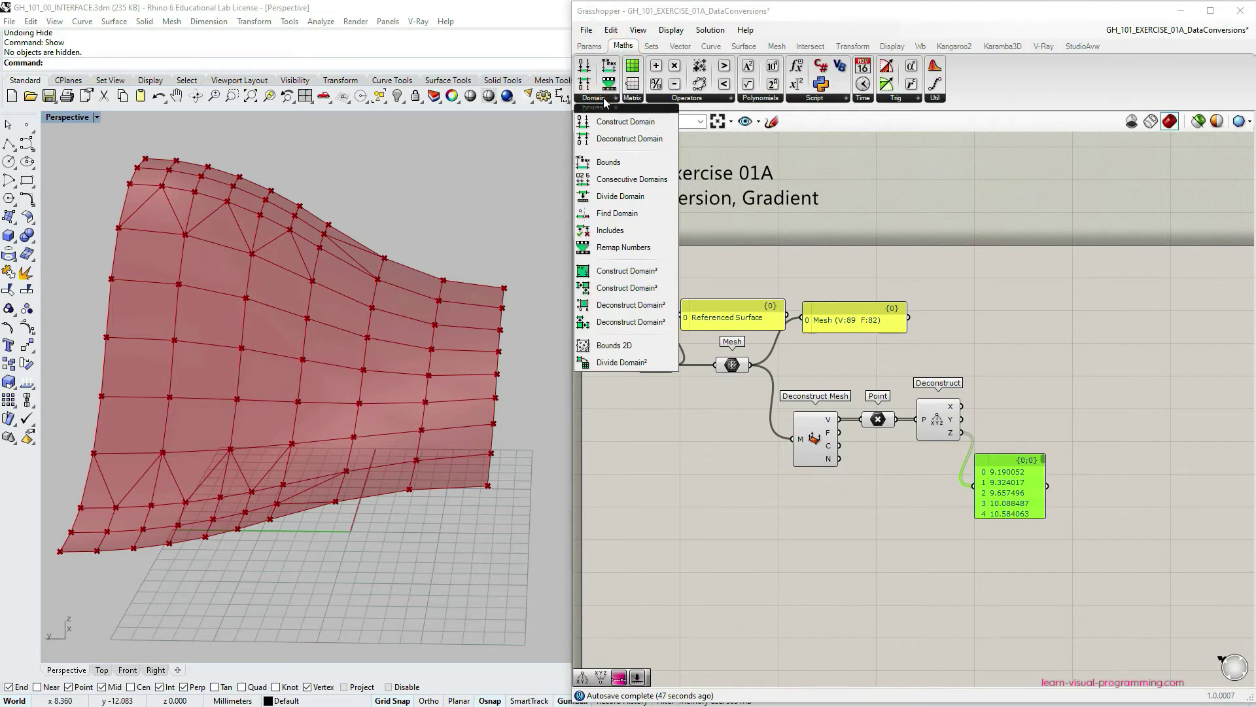
pyautogui.click(601, 163)
pyautogui.click(1021, 434)
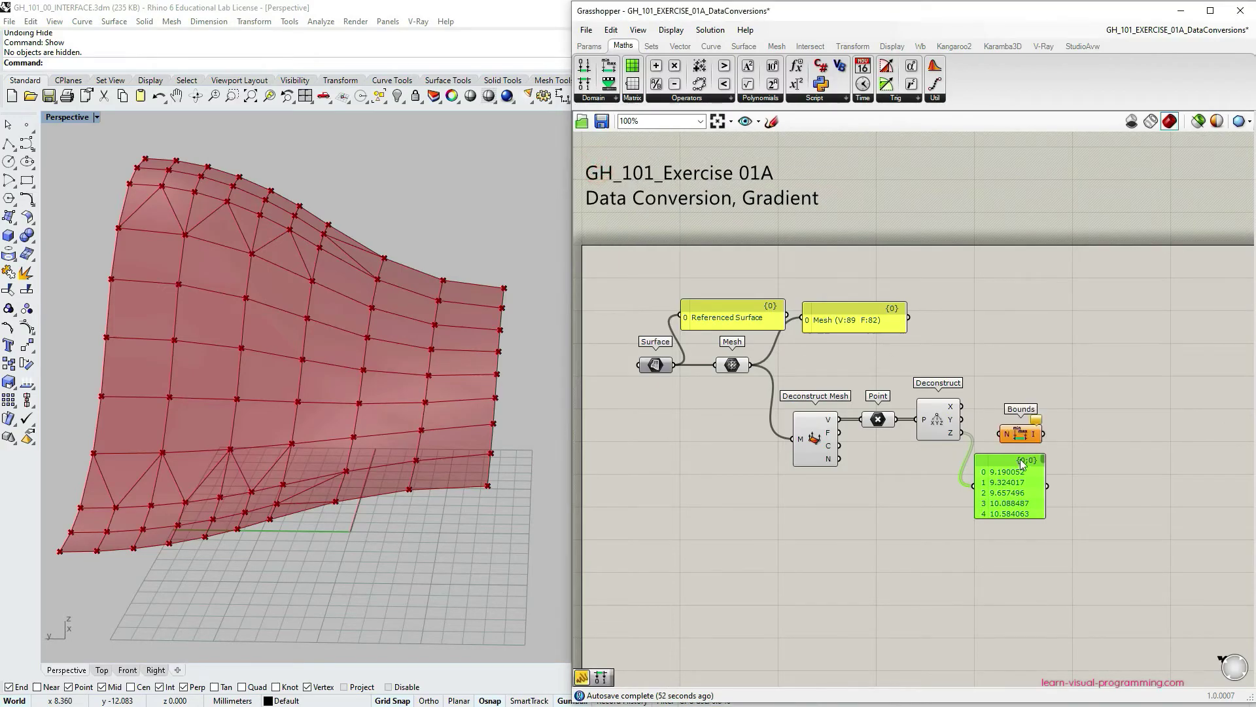
pyautogui.moveTo(1024, 464); pyautogui.dragTo(1025, 468)
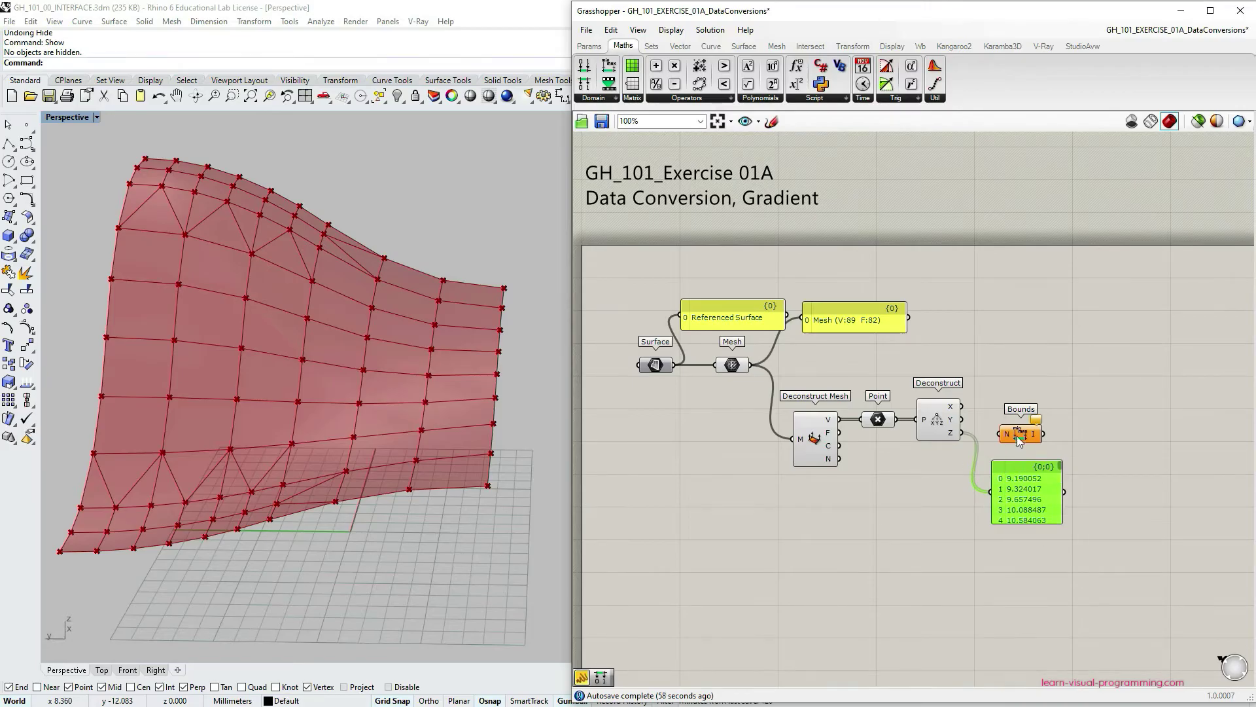
pyautogui.moveTo(961, 433); pyautogui.dragTo(1113, 466)
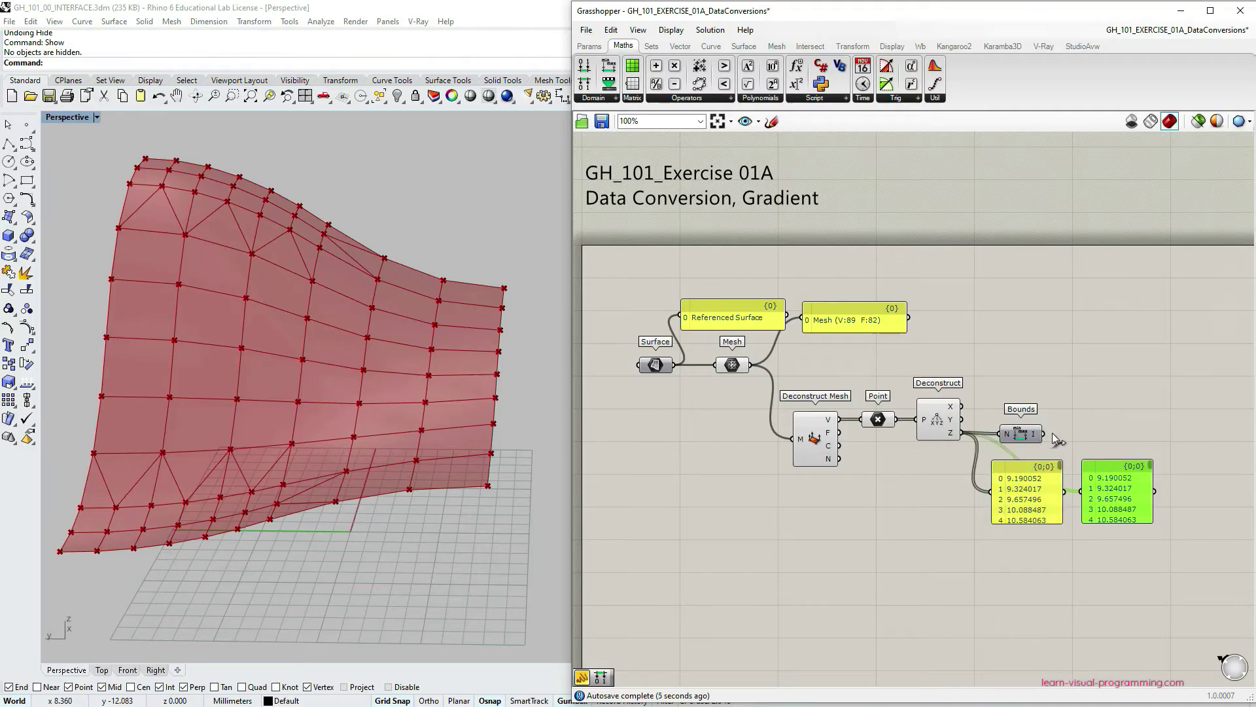
pyautogui.moveTo(1052, 436); pyautogui.dragTo(1016, 432)
pyautogui.moveTo(1105, 488); pyautogui.dragTo(1093, 485)
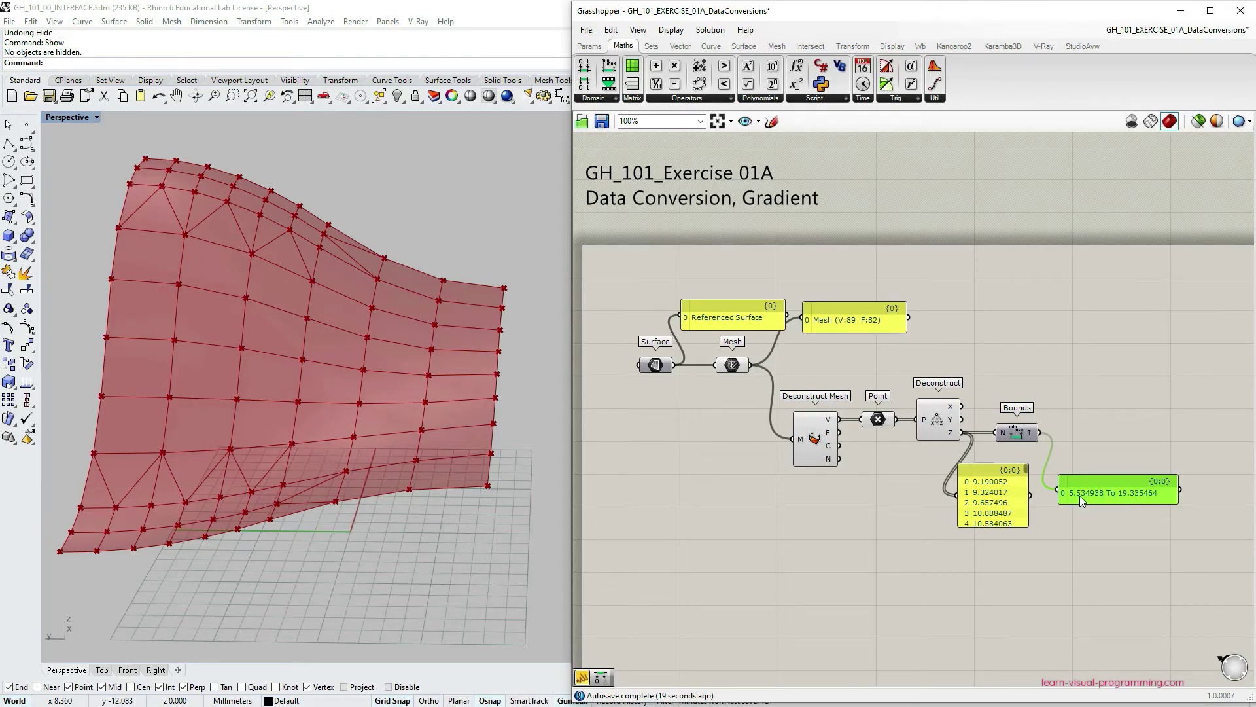
pyautogui.click(1107, 517)
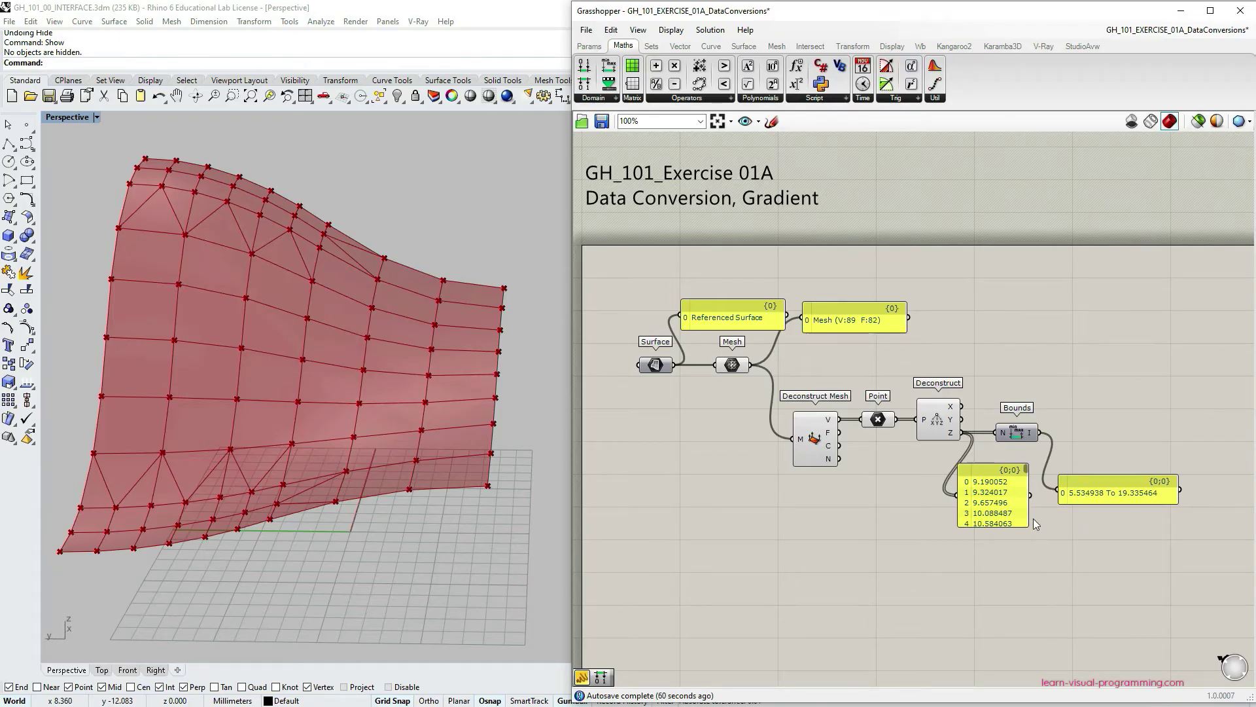
# Add a Gradient component from Params > Input and position it beside the range panel
pyautogui.click(589, 47)
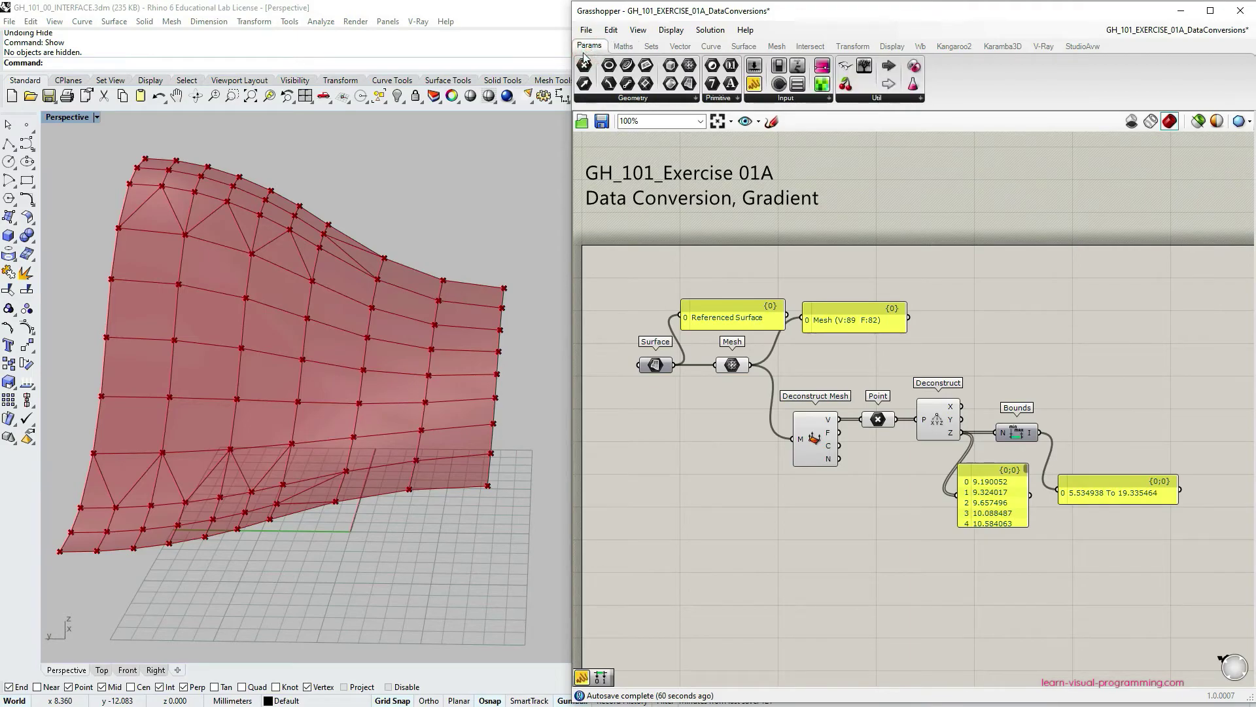
pyautogui.click(806, 100)
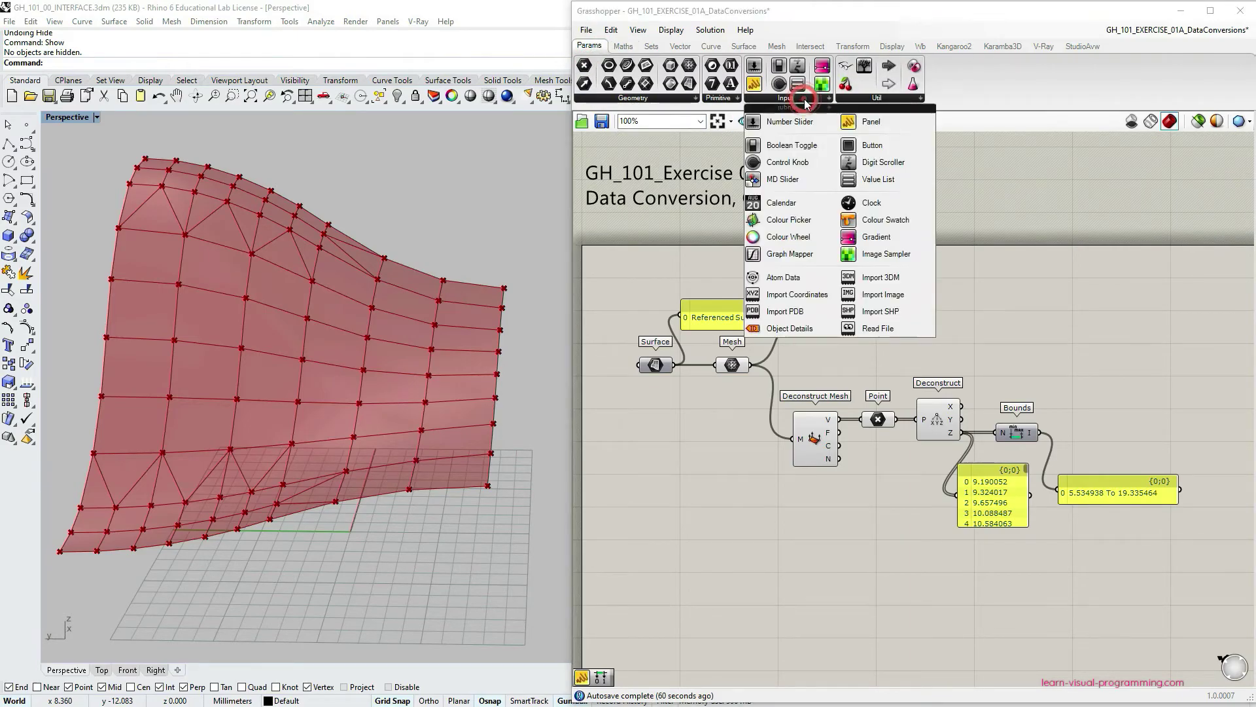
pyautogui.click(864, 242)
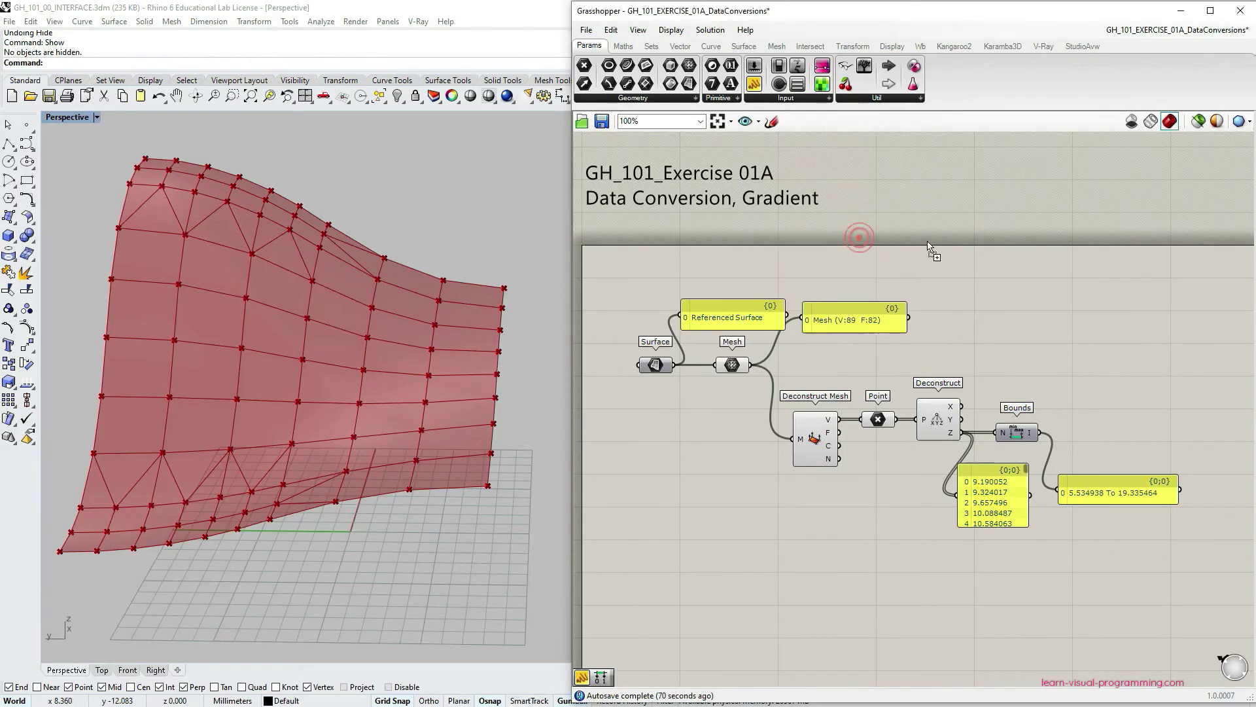
pyautogui.click(1143, 392)
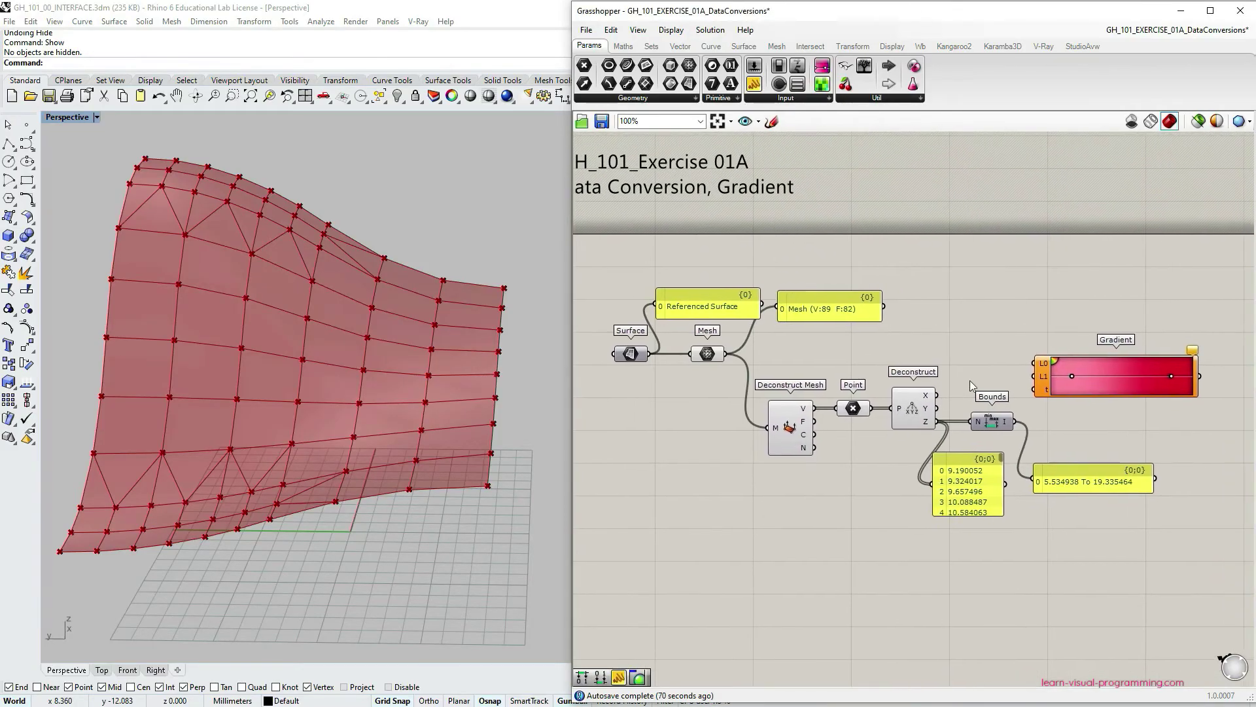
pyautogui.moveTo(1200, 402); pyautogui.dragTo(772, 364, button='right')
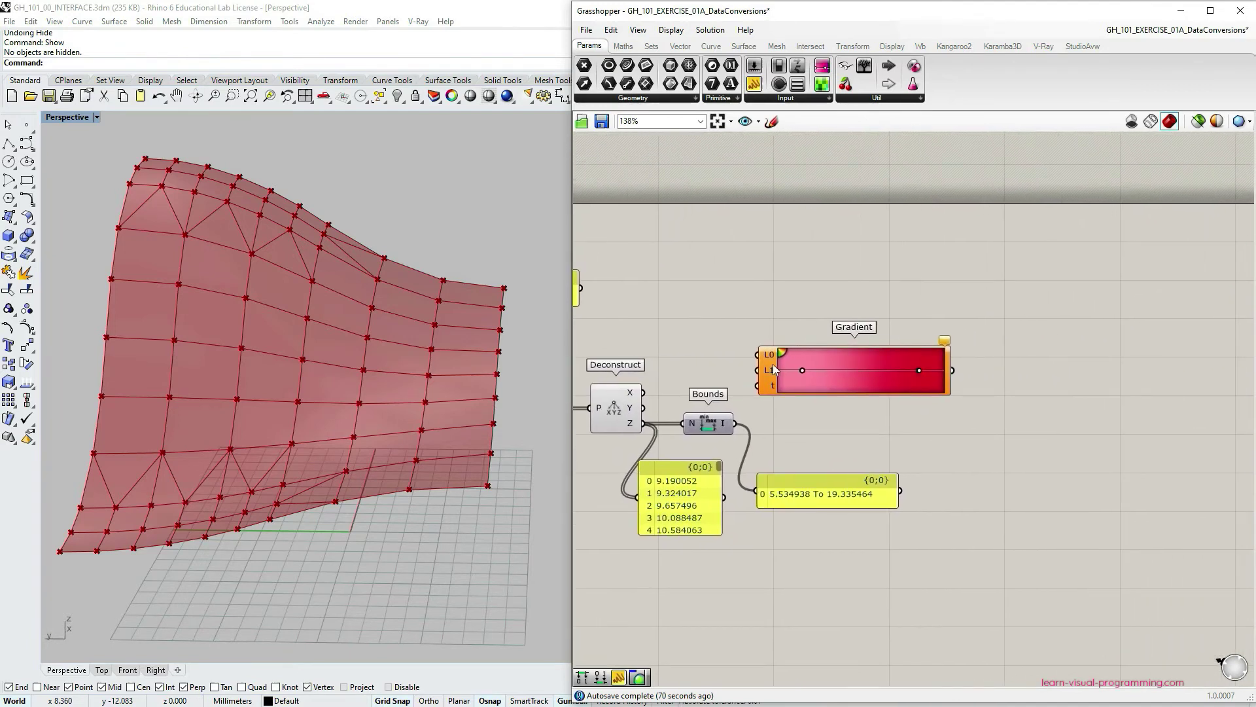
pyautogui.scroll(4, 916, 366)
pyautogui.scroll(-2, 939, 356)
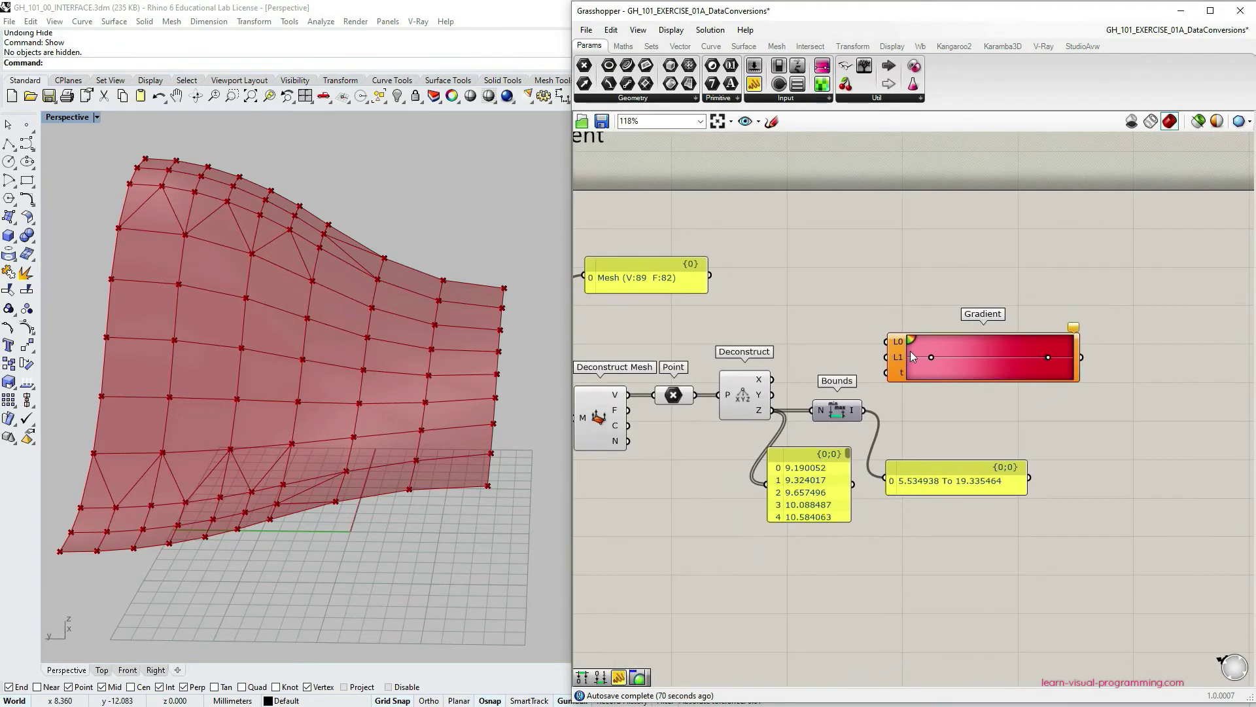
pyautogui.moveTo(939, 356); pyautogui.dragTo(888, 344, button='right')
pyautogui.scroll(1, 870, 346)
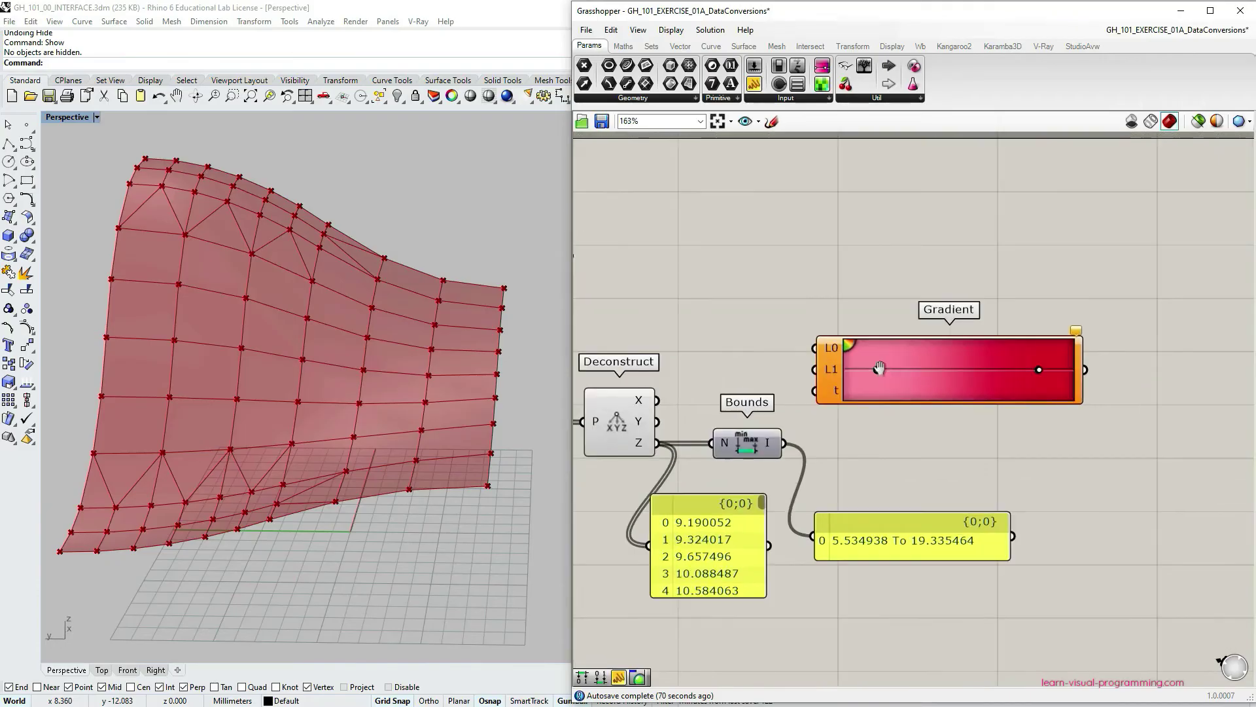
pyautogui.moveTo(911, 333); pyautogui.dragTo(993, 397)
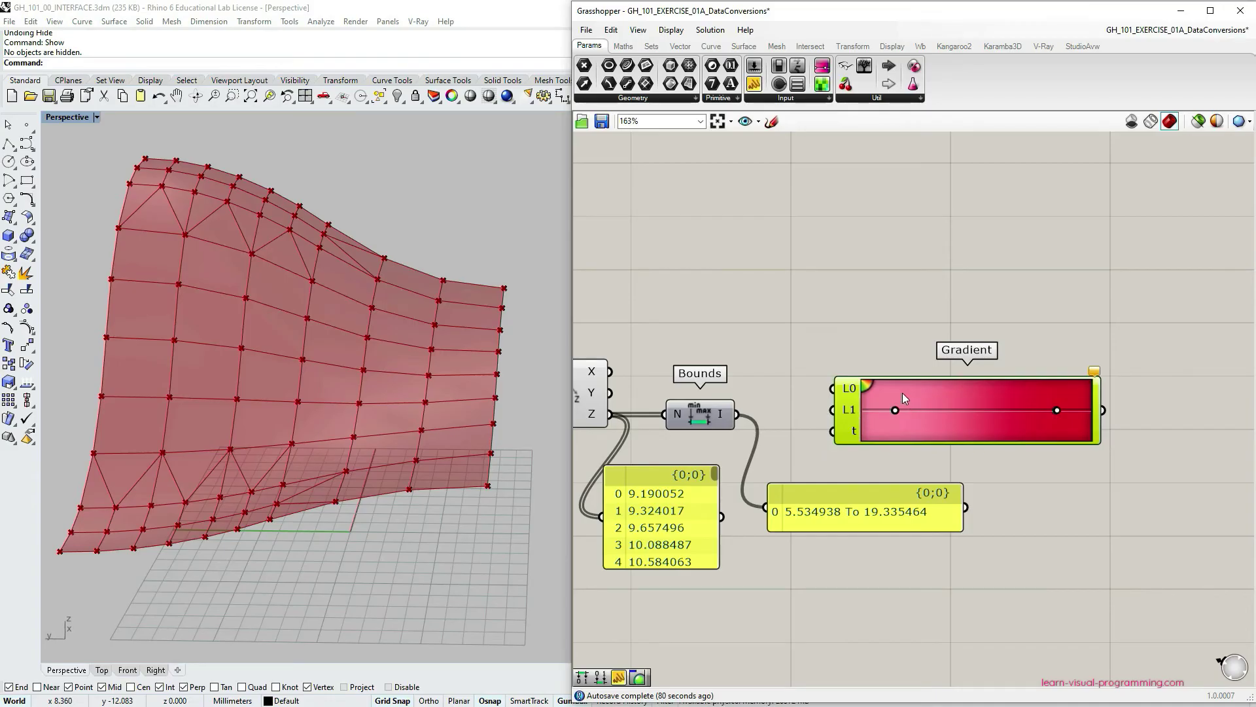
# Bring Deconstruct into view and nudge the Bounds component left to line it up
pyautogui.moveTo(851, 393)
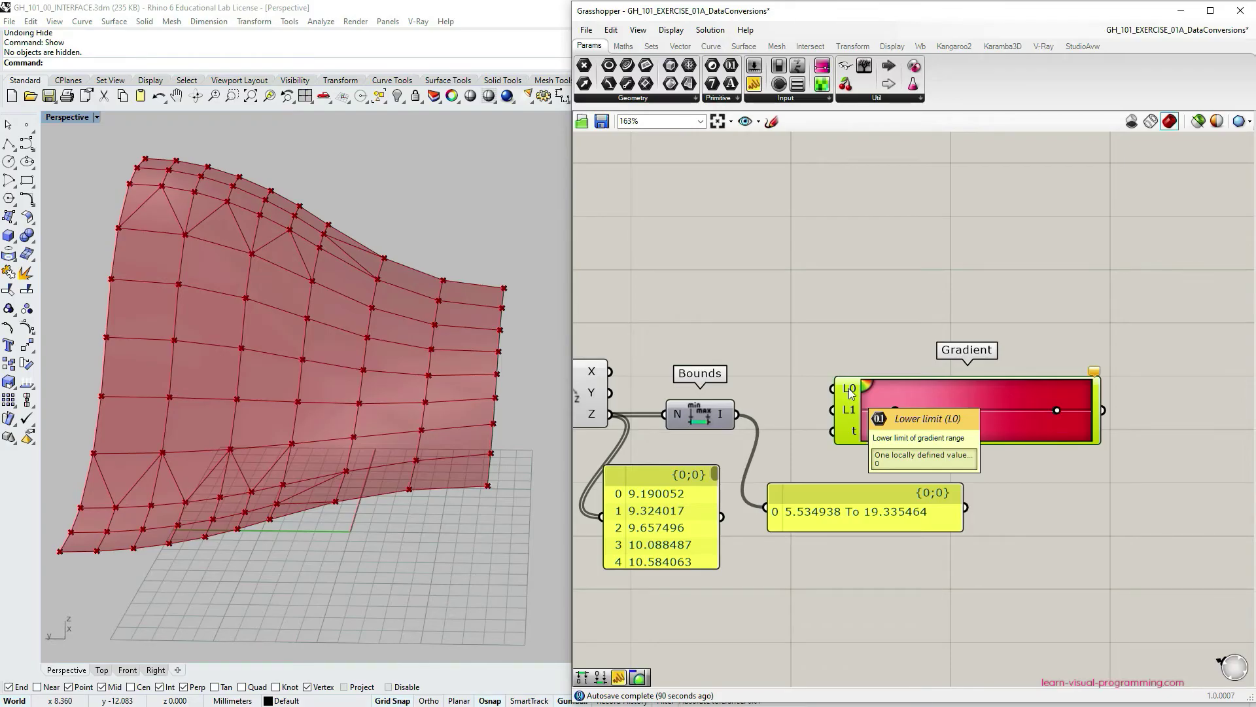
pyautogui.moveTo(853, 416)
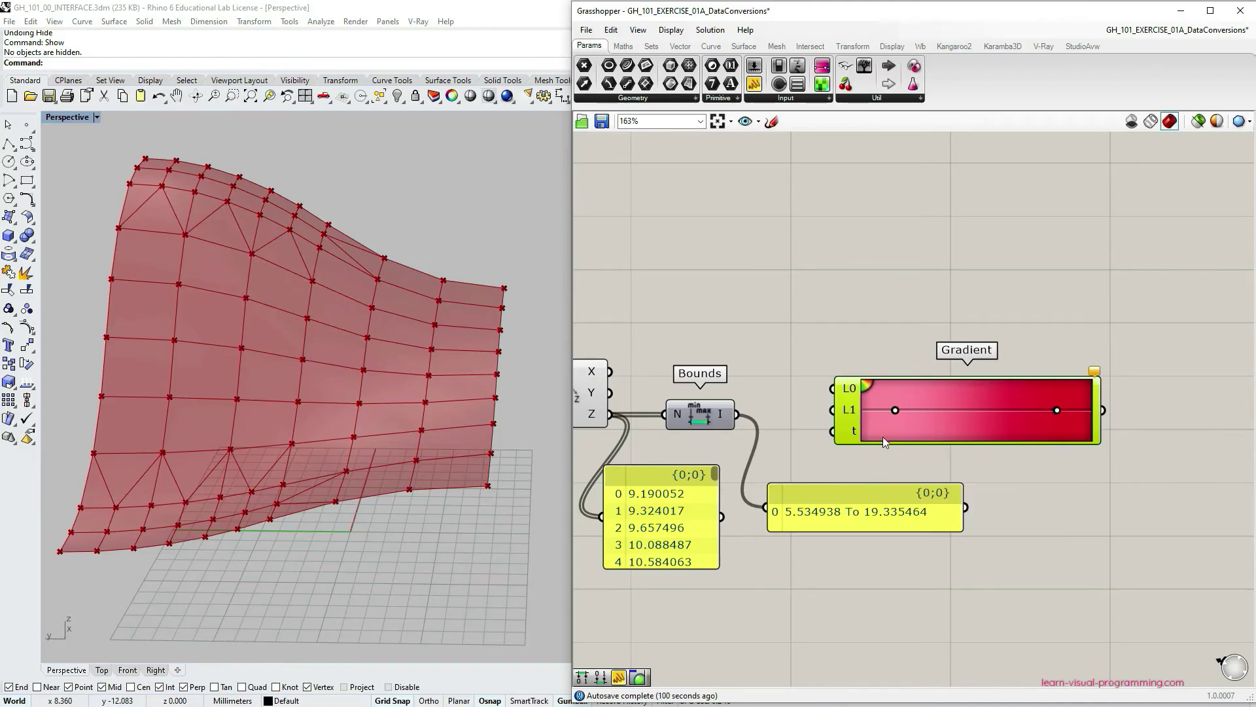
pyautogui.moveTo(866, 458); pyautogui.dragTo(933, 466, button='right')
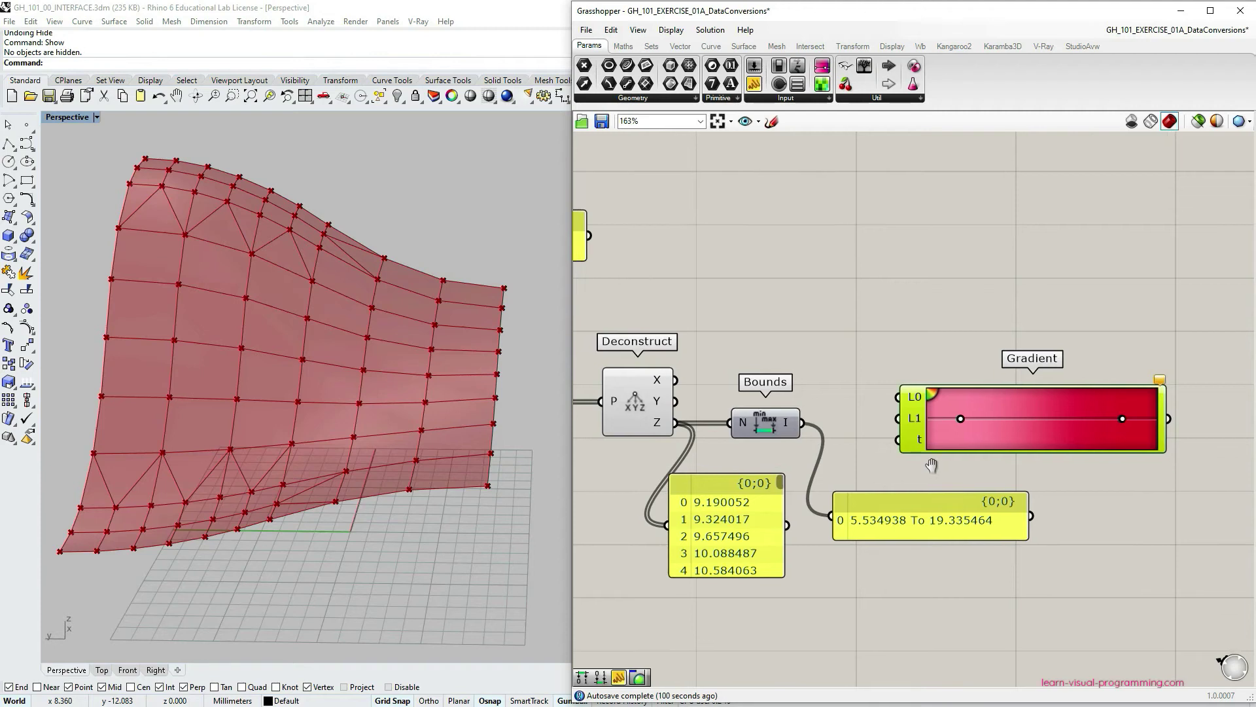
pyautogui.click(772, 432)
pyautogui.moveTo(772, 431); pyautogui.dragTo(775, 433)
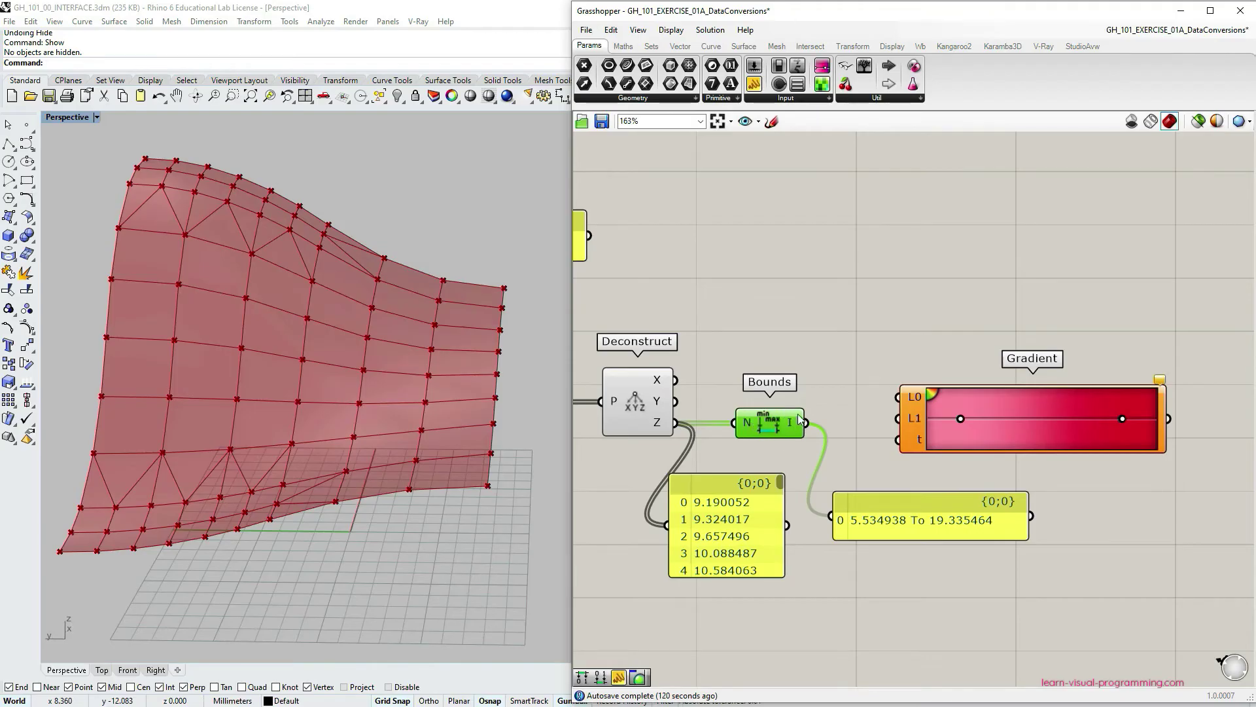
pyautogui.moveTo(751, 425); pyautogui.dragTo(744, 425)
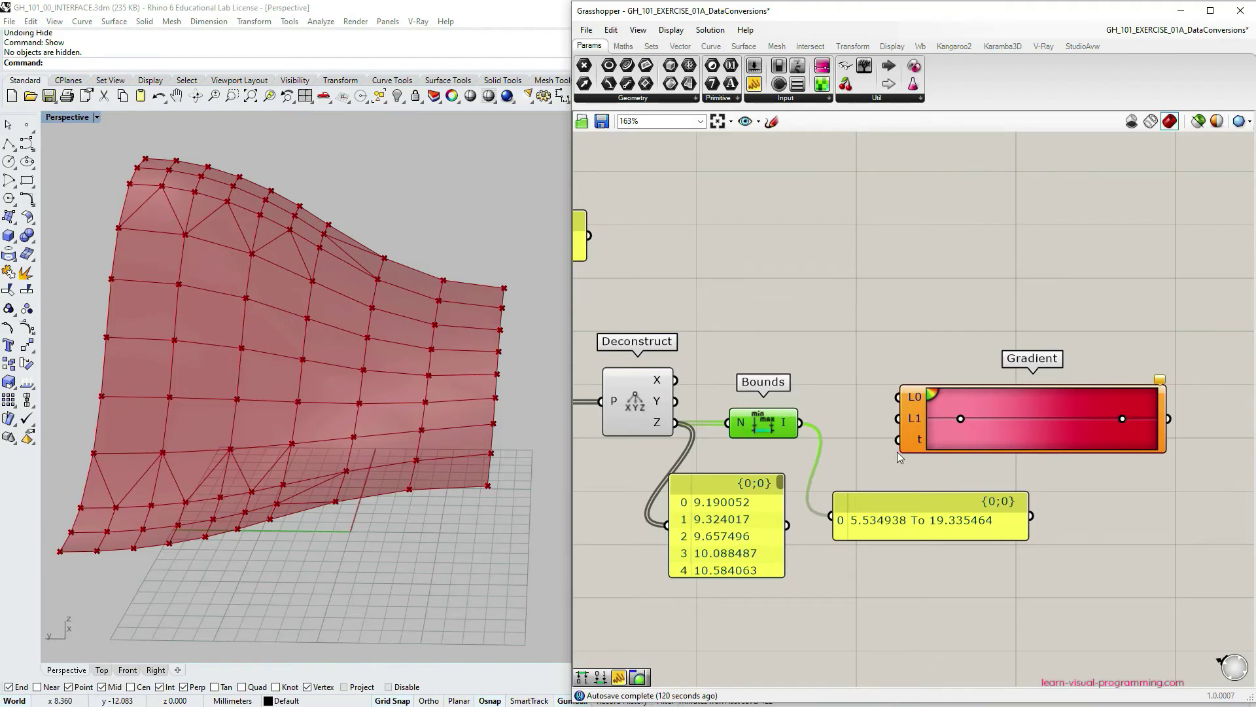
# Place a Deconstruct Domain component from Maths > Domain next to Bounds
pyautogui.click(623, 47)
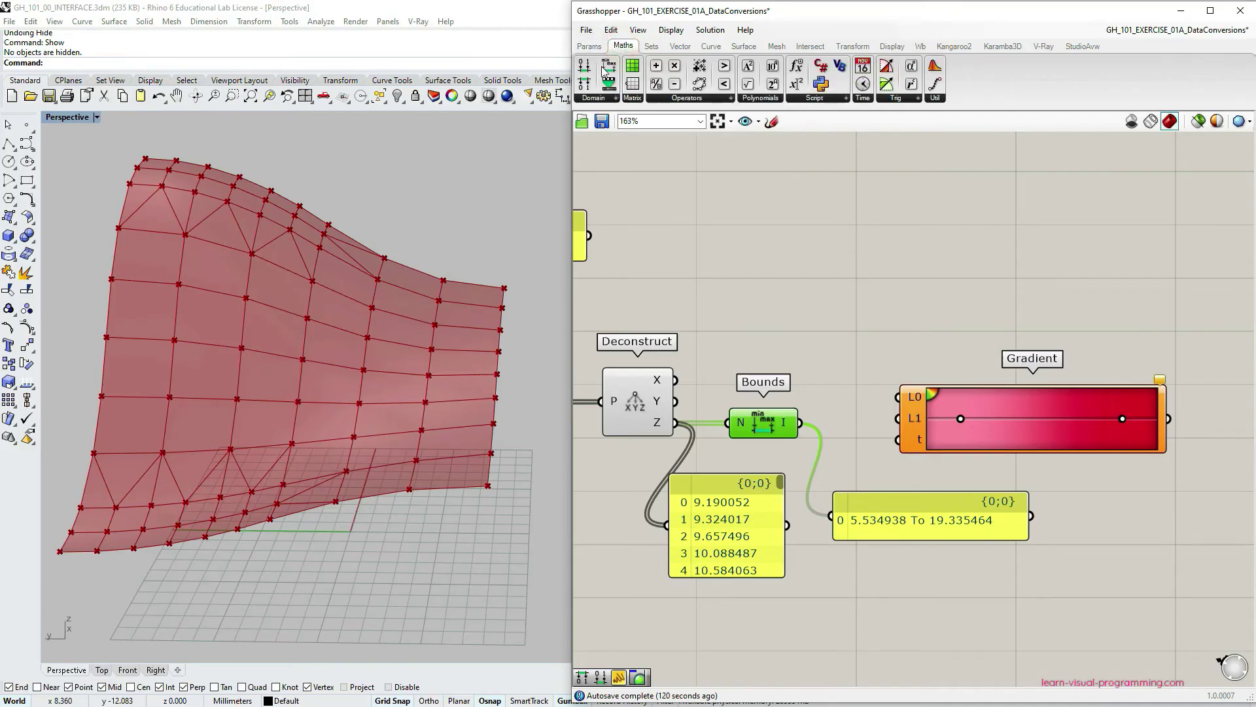
pyautogui.click(604, 100)
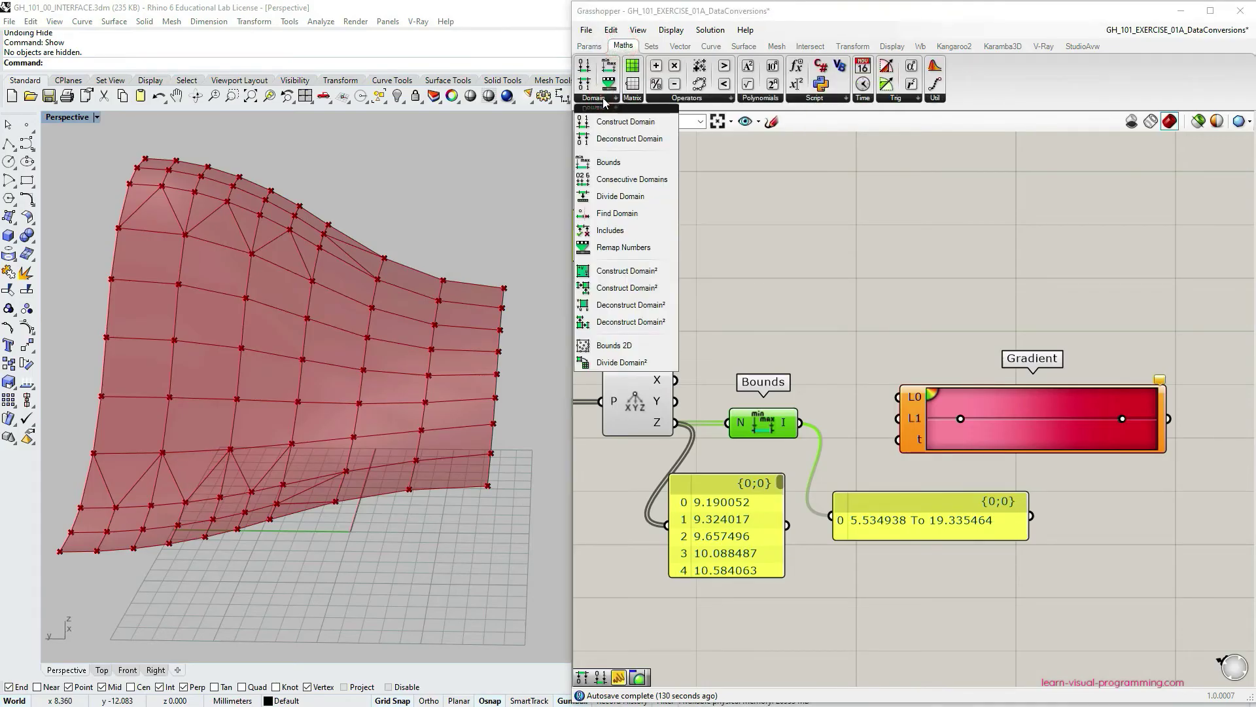
pyautogui.click(613, 139)
pyautogui.scroll(-2, 828, 385)
pyautogui.click(831, 355)
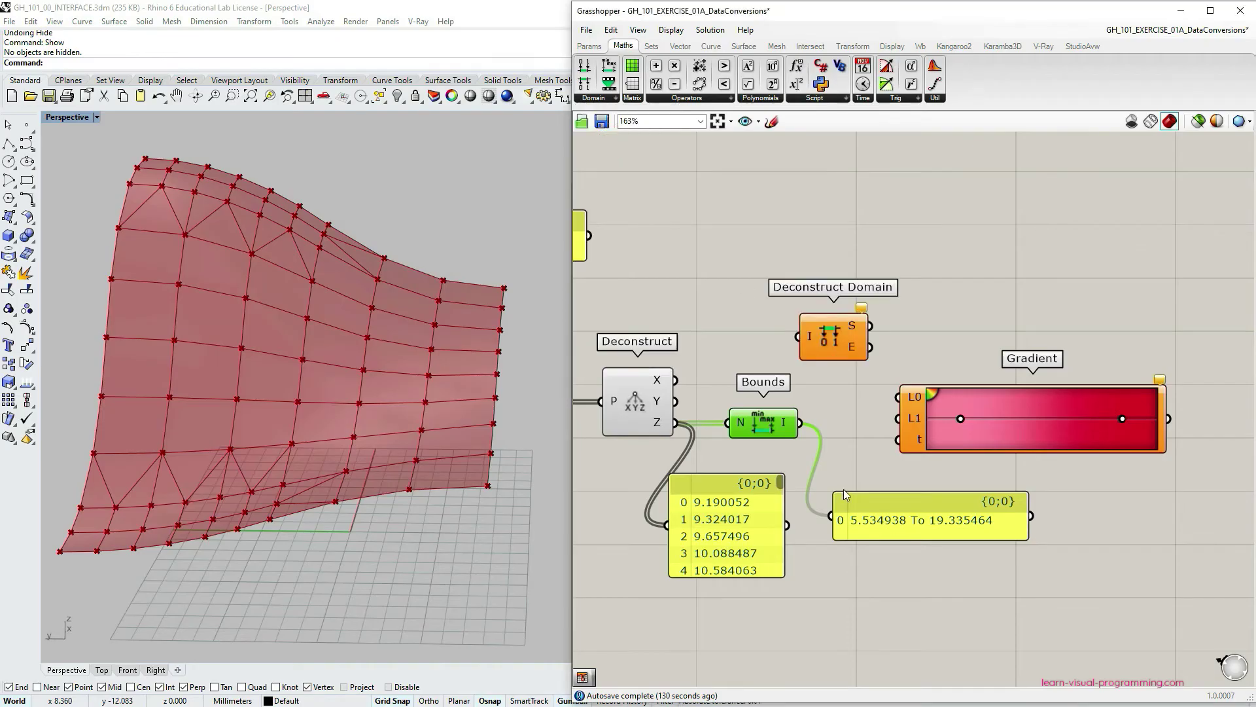
# Arrange Gradient and Deconstruct Domain, and show the start value 5.534938 in the panel
pyautogui.moveTo(826, 392); pyautogui.dragTo(864, 384, button='right')
pyautogui.scroll(2, 891, 391)
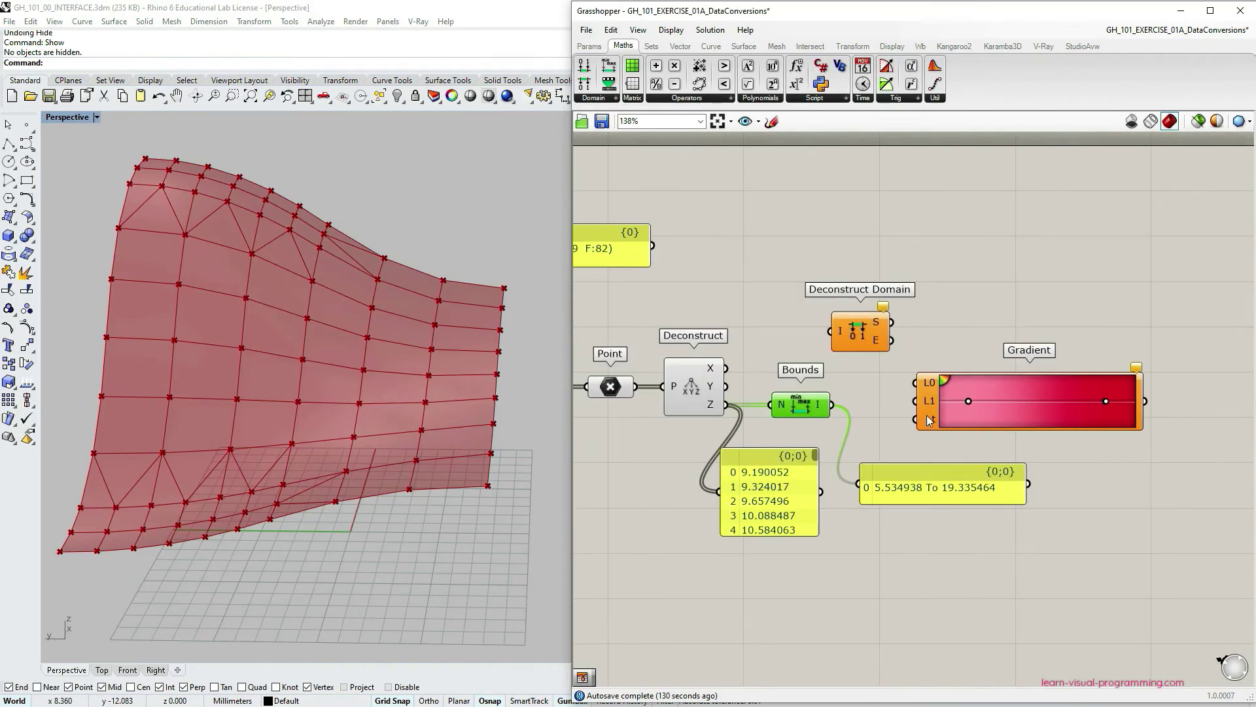
pyautogui.moveTo(998, 409); pyautogui.dragTo(1058, 413)
pyautogui.moveTo(854, 330); pyautogui.dragTo(868, 352)
pyautogui.click(880, 347)
pyautogui.moveTo(907, 480); pyautogui.dragTo(870, 257)
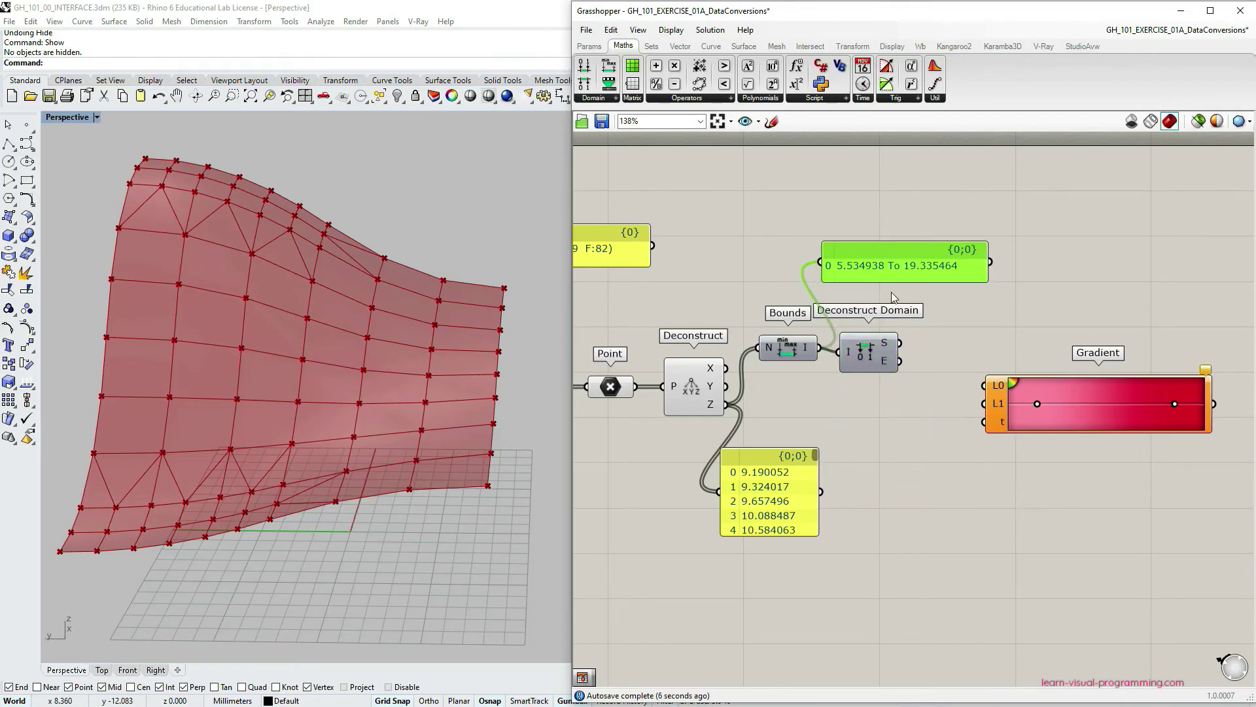
pyautogui.moveTo(901, 342); pyautogui.dragTo(964, 254)
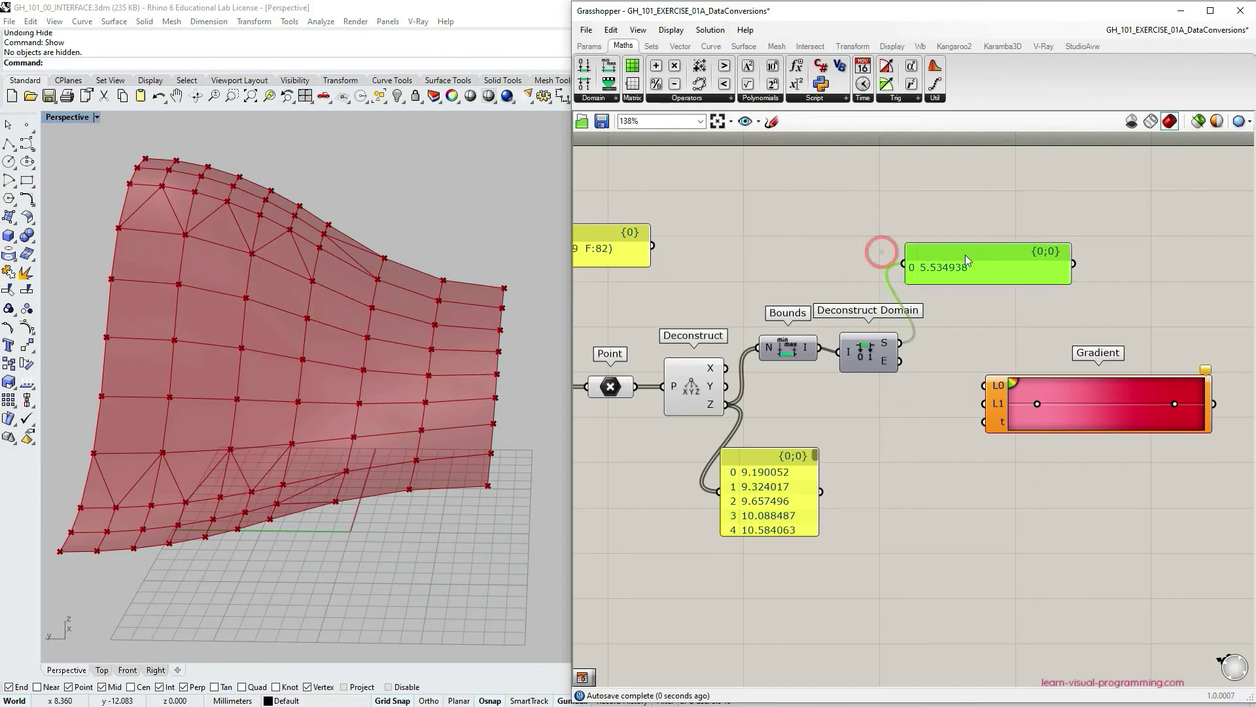
pyautogui.moveTo(886, 348)
# Show the end value 19.335464, then wire domain start and end into Gradient L0 and L1
pyautogui.moveTo(900, 361); pyautogui.dragTo(904, 264)
pyautogui.moveTo(887, 354); pyautogui.dragTo(882, 349)
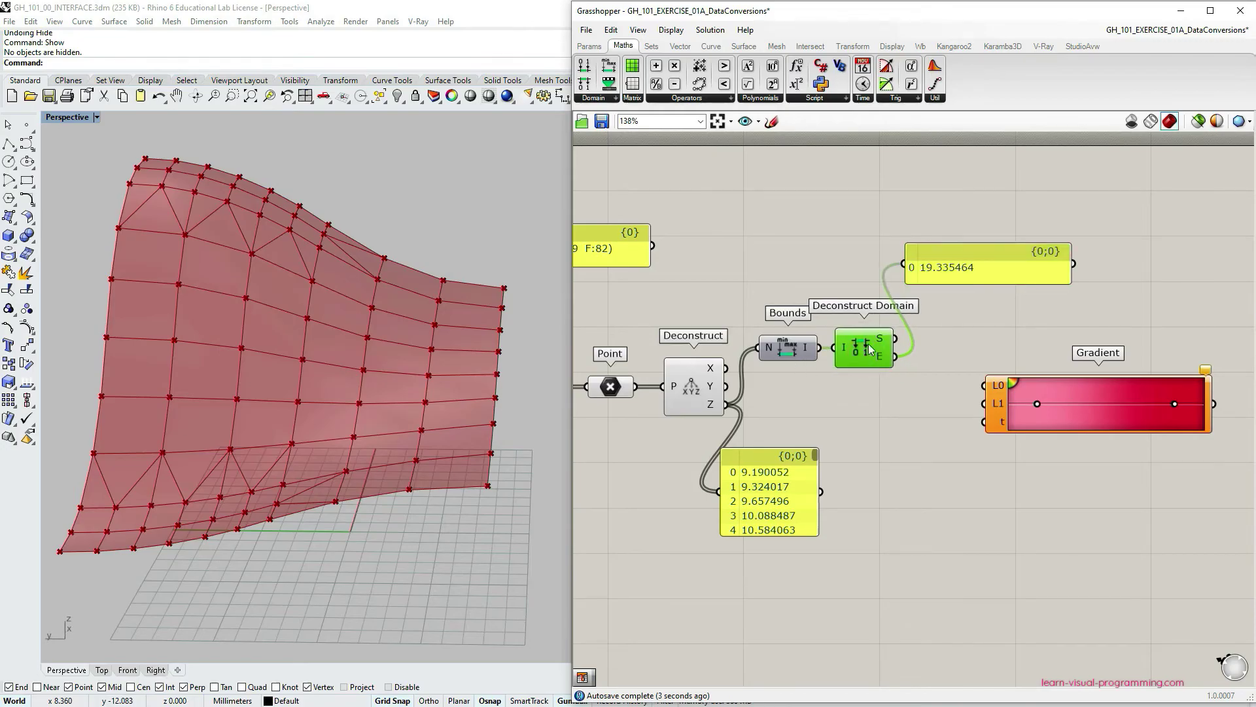
pyautogui.moveTo(975, 258); pyautogui.dragTo(999, 265)
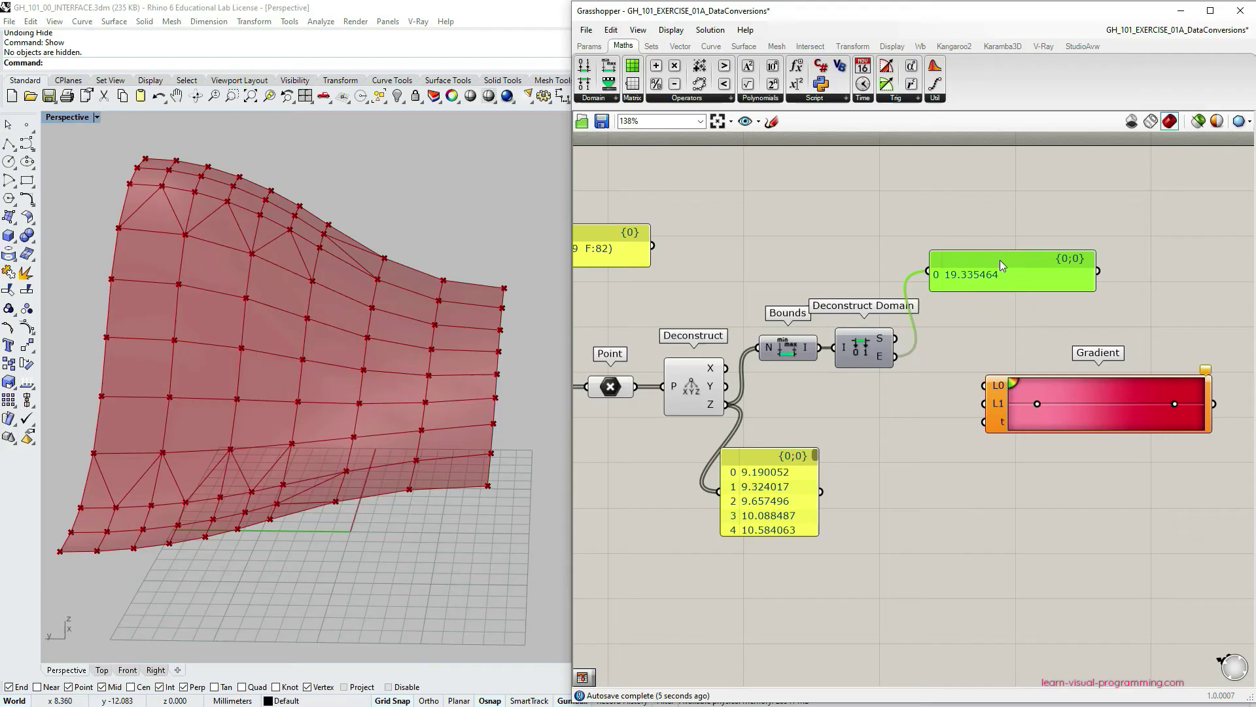
pyautogui.moveTo(895, 339); pyautogui.dragTo(990, 379)
pyautogui.moveTo(895, 357); pyautogui.dragTo(985, 403)
# Tidy the panels and feed the vertex Z values into the Gradient's t parameter
pyautogui.moveTo(1016, 267); pyautogui.dragTo(856, 268)
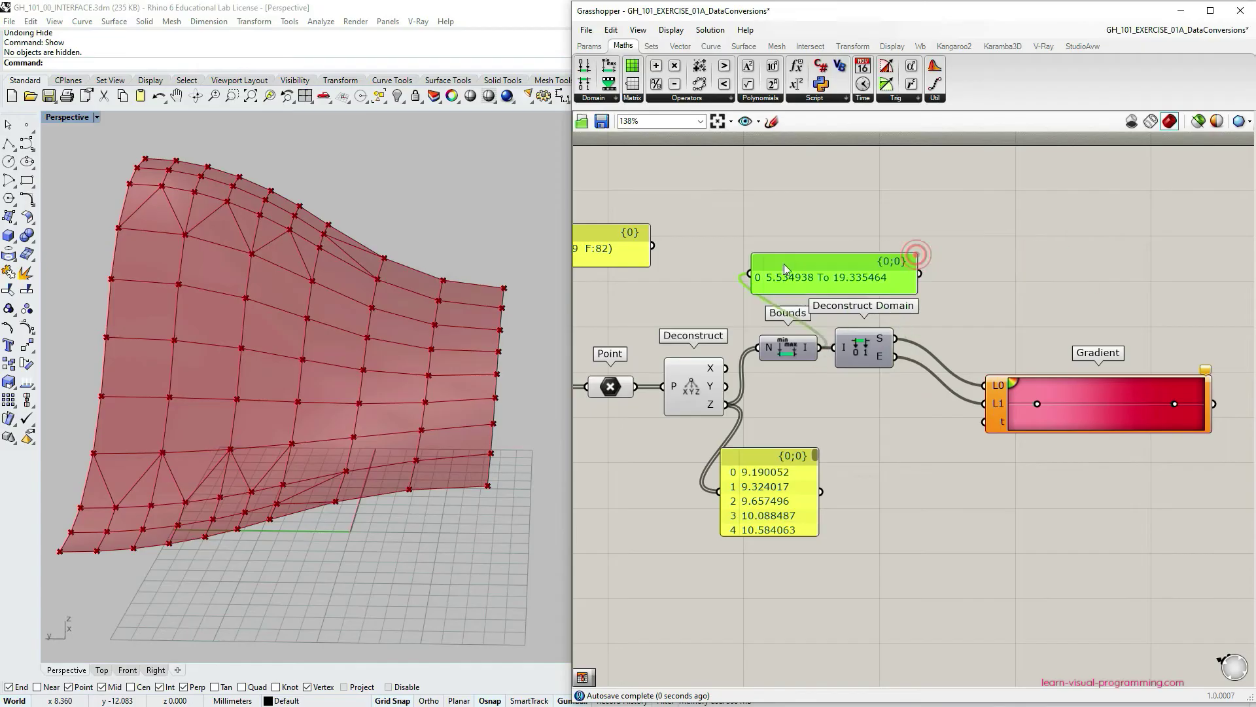
pyautogui.click(968, 327)
pyautogui.moveTo(1016, 417); pyautogui.dragTo(978, 415)
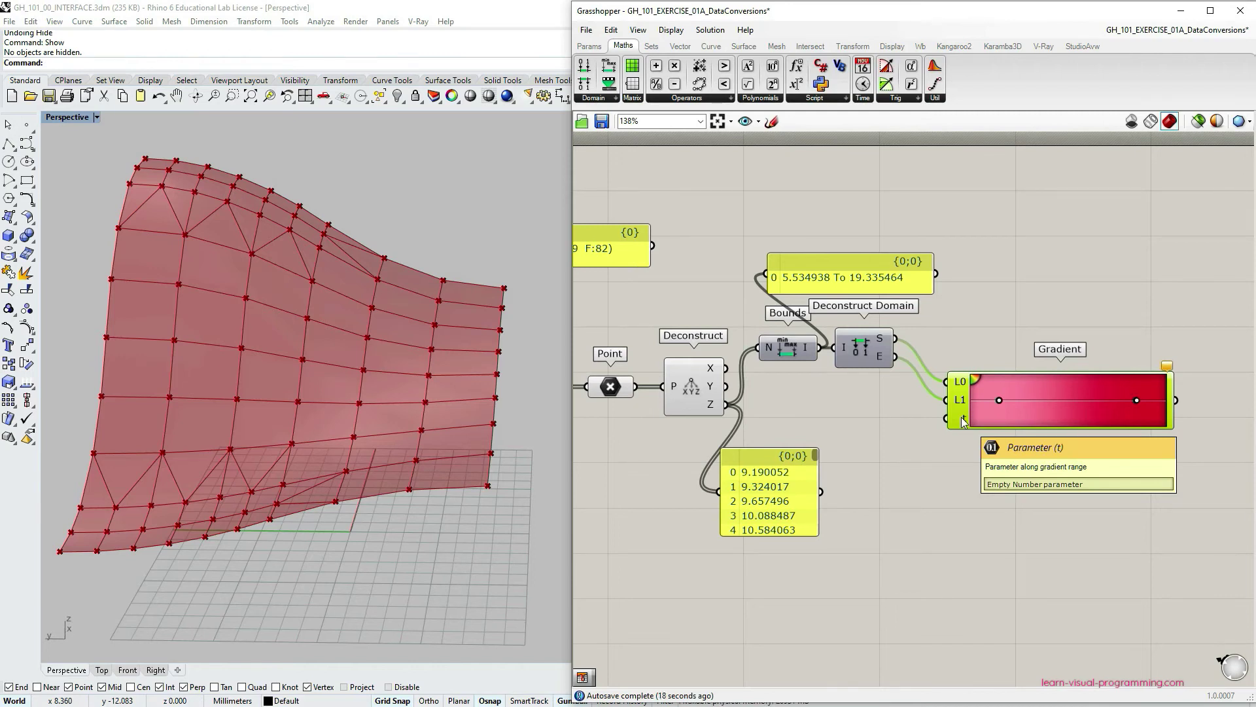
pyautogui.click(714, 403)
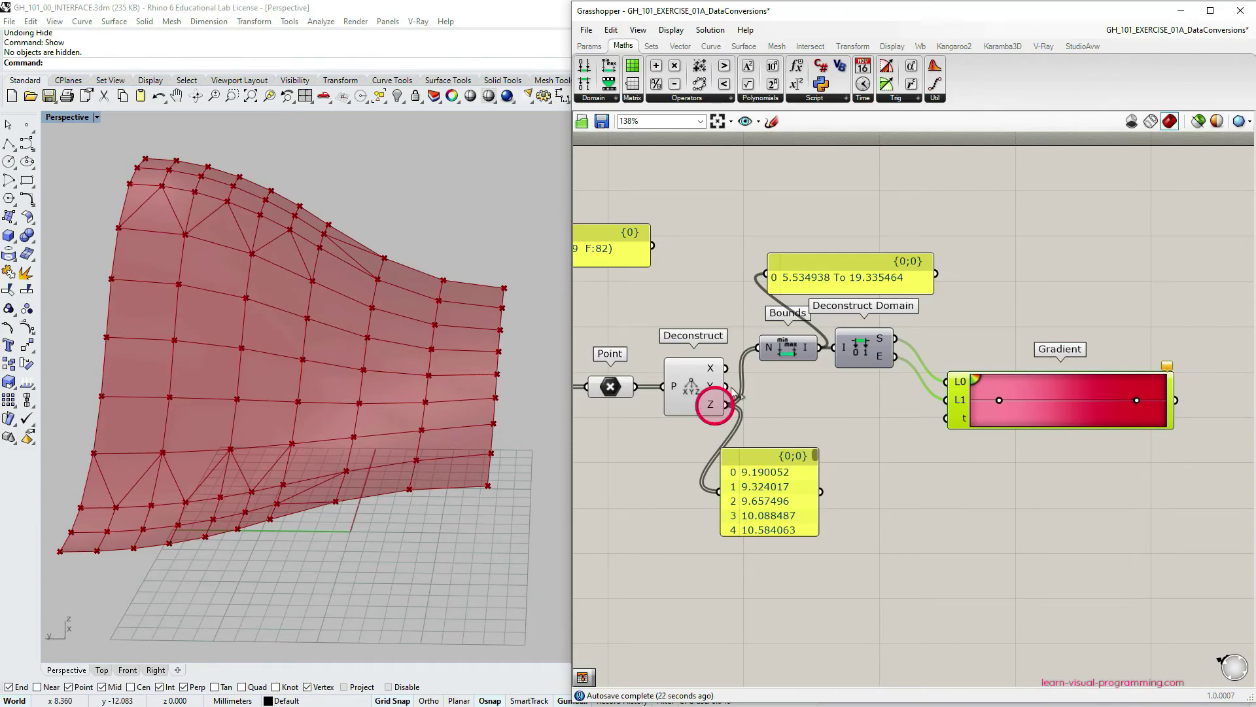
pyautogui.moveTo(759, 462); pyautogui.dragTo(765, 469)
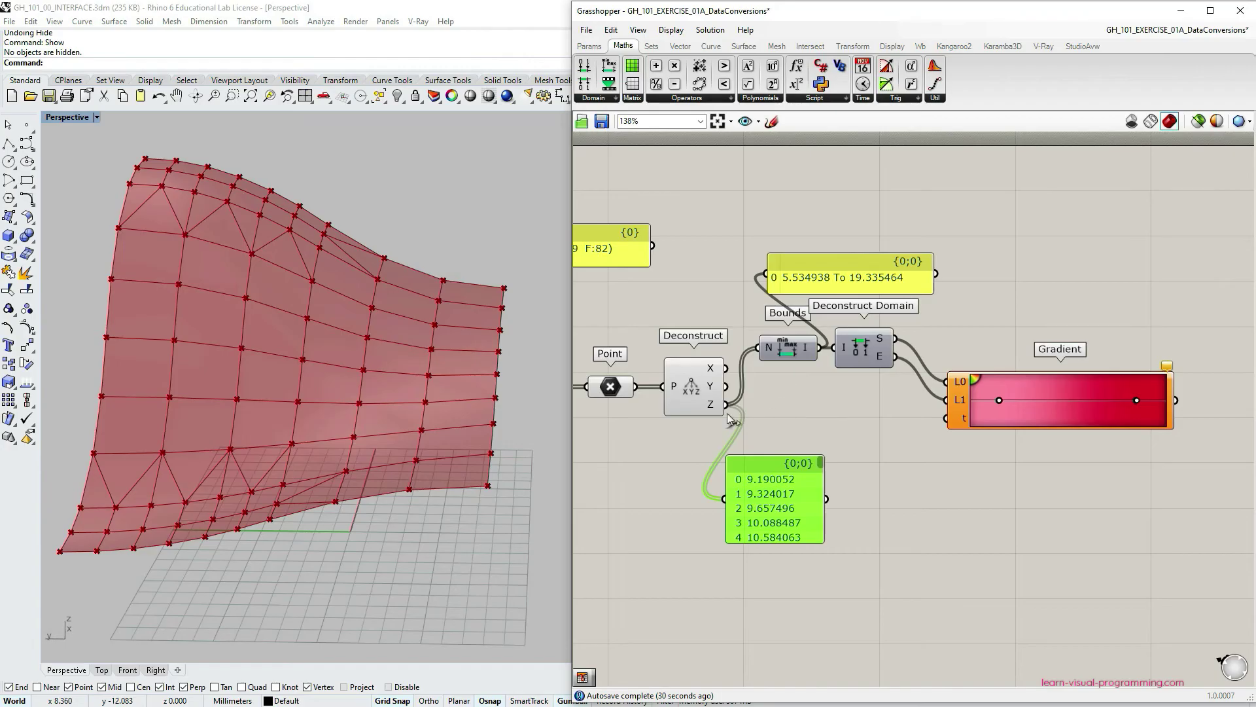
pyautogui.moveTo(726, 404); pyautogui.dragTo(1000, 403)
pyautogui.click(943, 437)
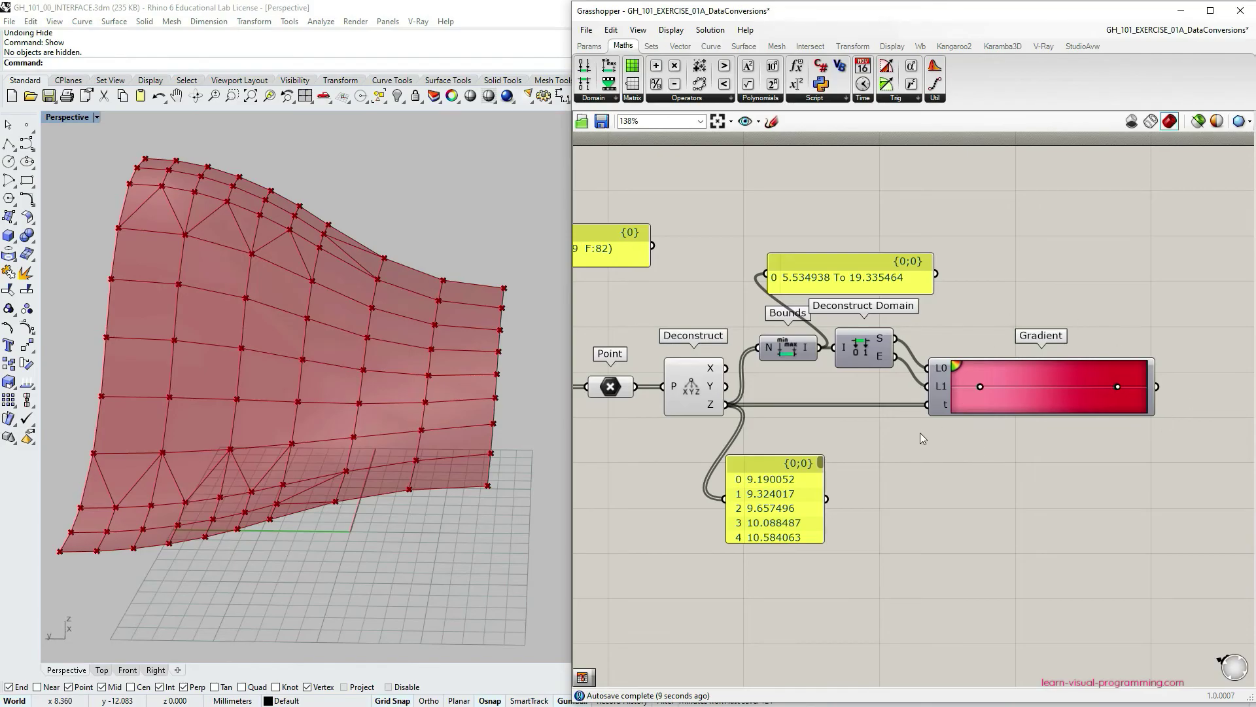
# Wire the Gradient output into a widened panel listing colours starting 253,122,152
pyautogui.moveTo(811, 483); pyautogui.dragTo(1161, 484)
pyautogui.moveTo(997, 461); pyautogui.dragTo(782, 463, button='right')
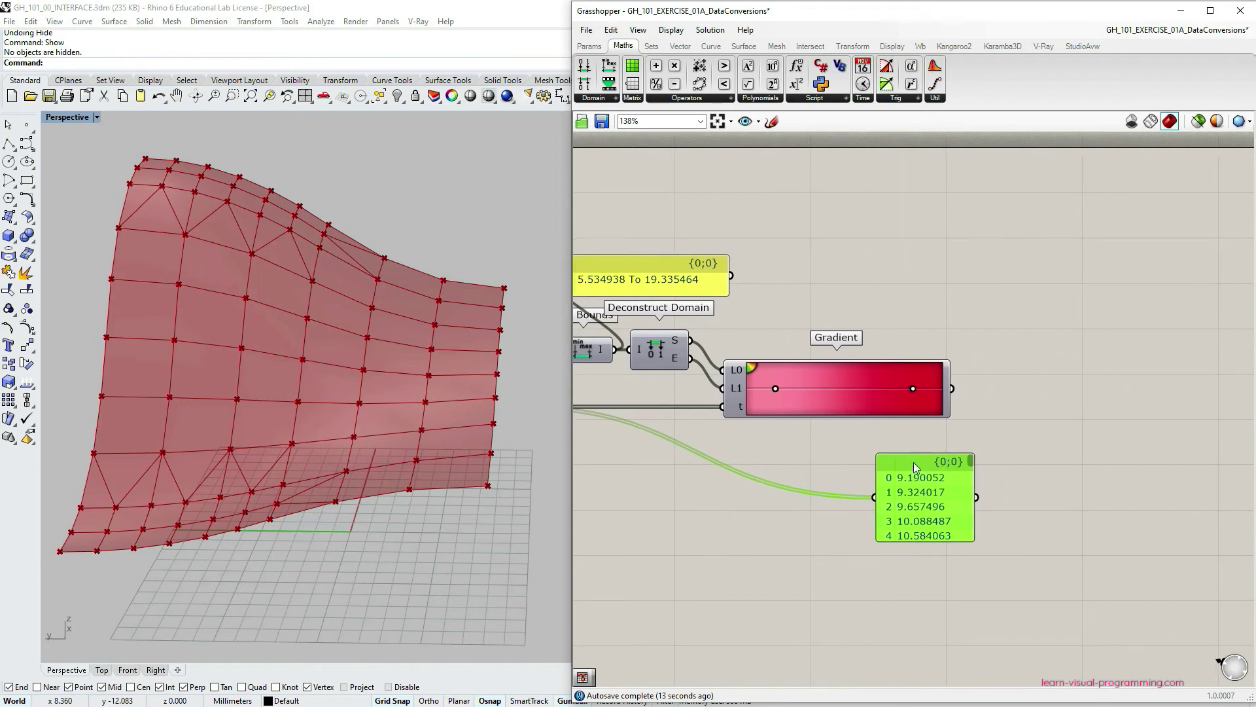
pyautogui.moveTo(914, 461); pyautogui.dragTo(1028, 461)
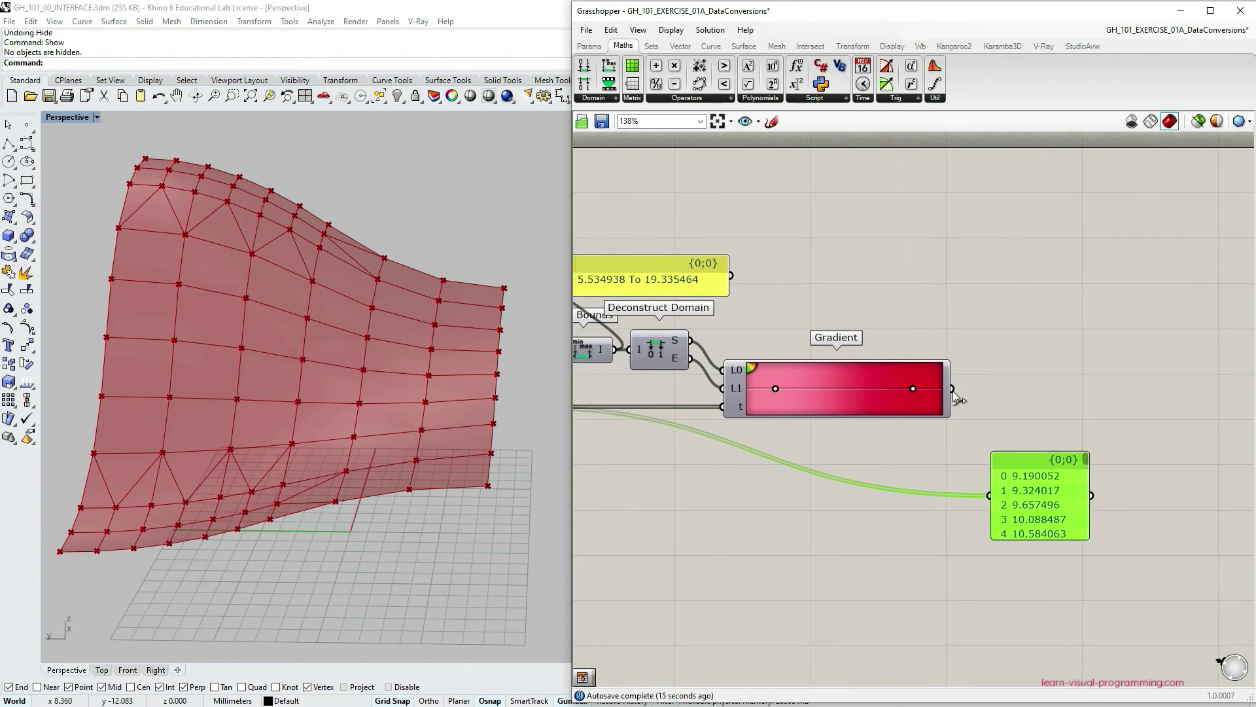
pyautogui.moveTo(978, 496); pyautogui.dragTo(988, 495)
pyautogui.moveTo(1090, 490); pyautogui.dragTo(1120, 488)
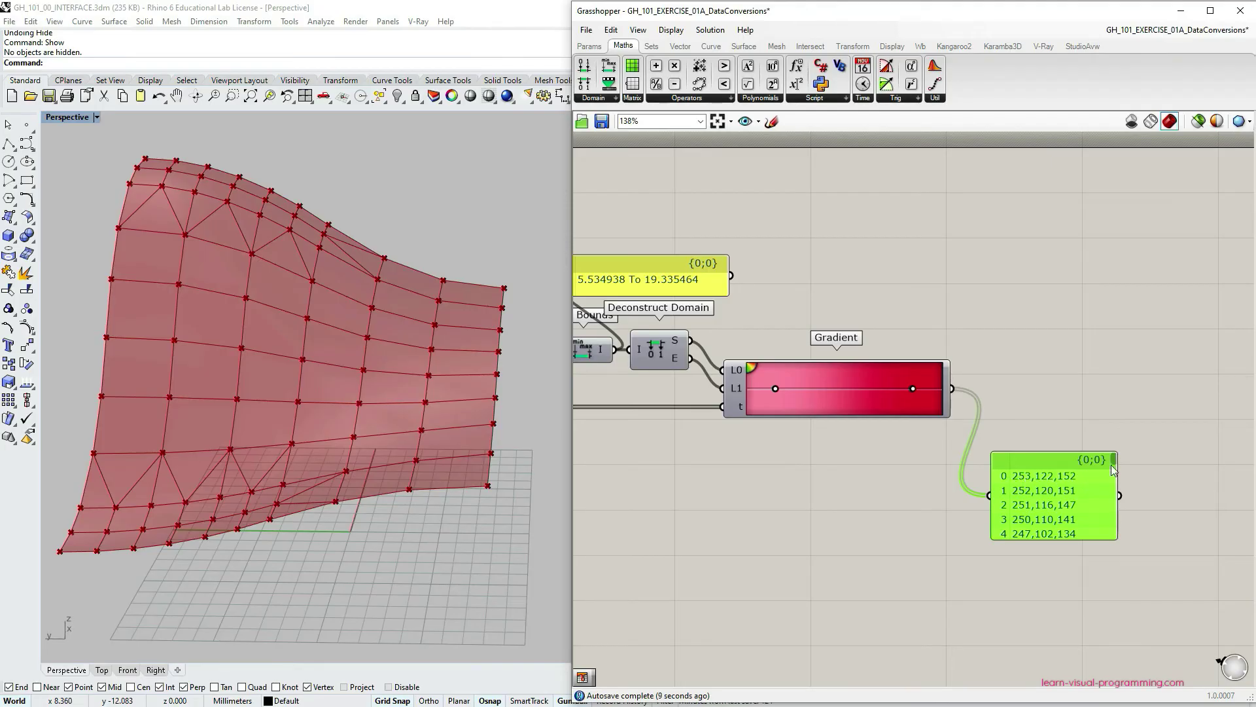
pyautogui.moveTo(1115, 462)
pyautogui.mouseDown()
pyautogui.moveTo(1116, 515)
pyautogui.moveTo(1115, 458)
pyautogui.mouseUp()
pyautogui.moveTo(1005, 472); pyautogui.dragTo(994, 473)
pyautogui.click(1024, 413)
# Box-select the Deconstruct Mesh to Gradient chain and move it lower on the canvas
pyautogui.scroll(-3, 1047, 415)
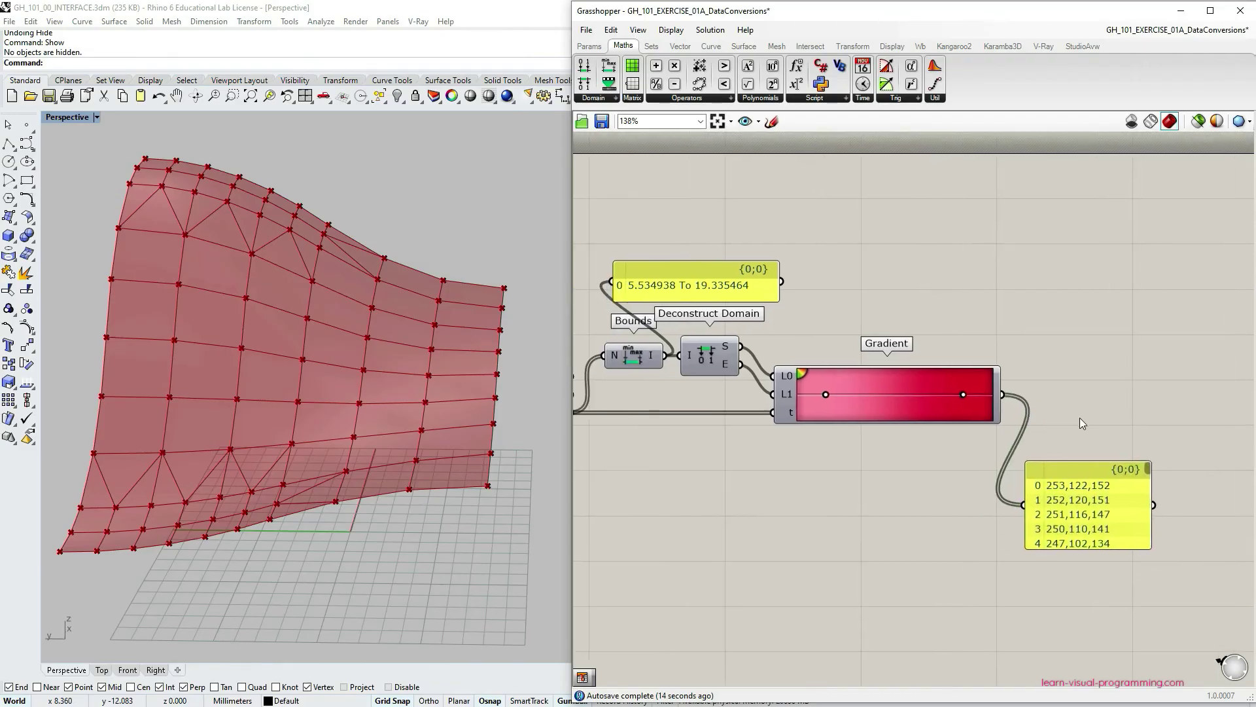
pyautogui.scroll(-3, 1032, 426)
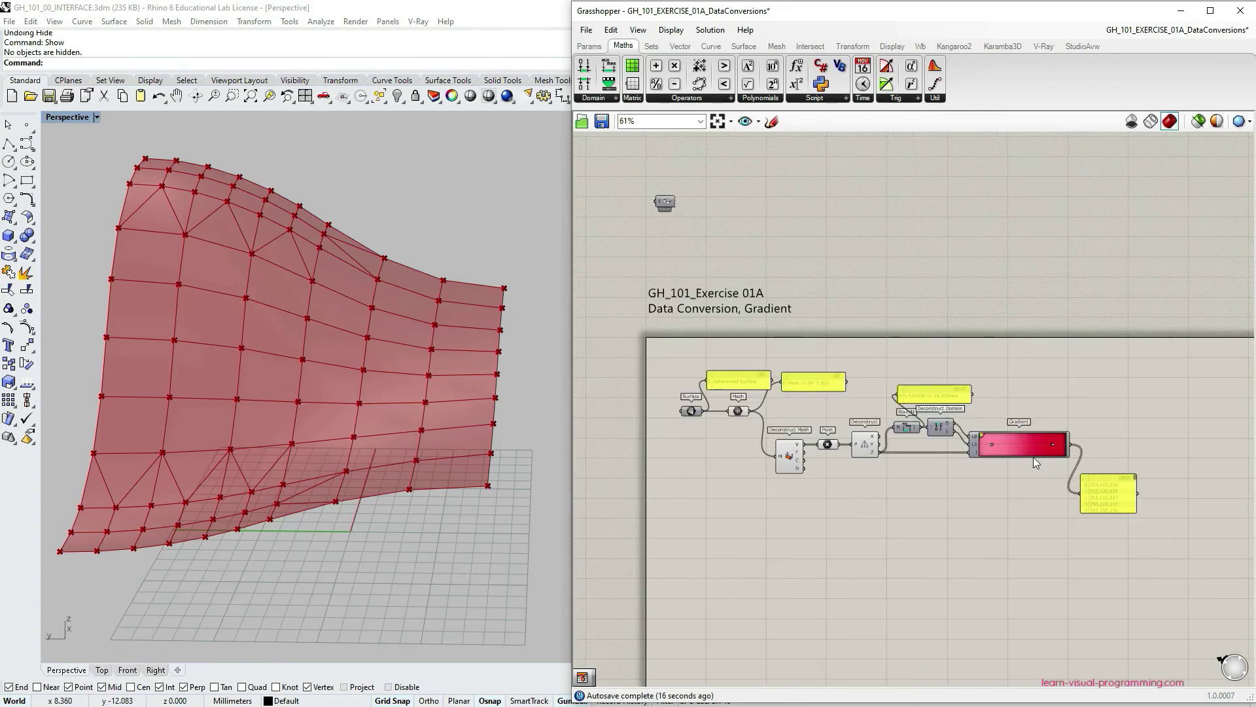
pyautogui.moveTo(1129, 536); pyautogui.dragTo(748, 399)
pyautogui.moveTo(772, 468); pyautogui.dragTo(774, 517)
pyautogui.click(932, 386)
# Delete the Bounds domain range panel
pyautogui.scroll(1, 932, 453)
pyautogui.click(930, 451)
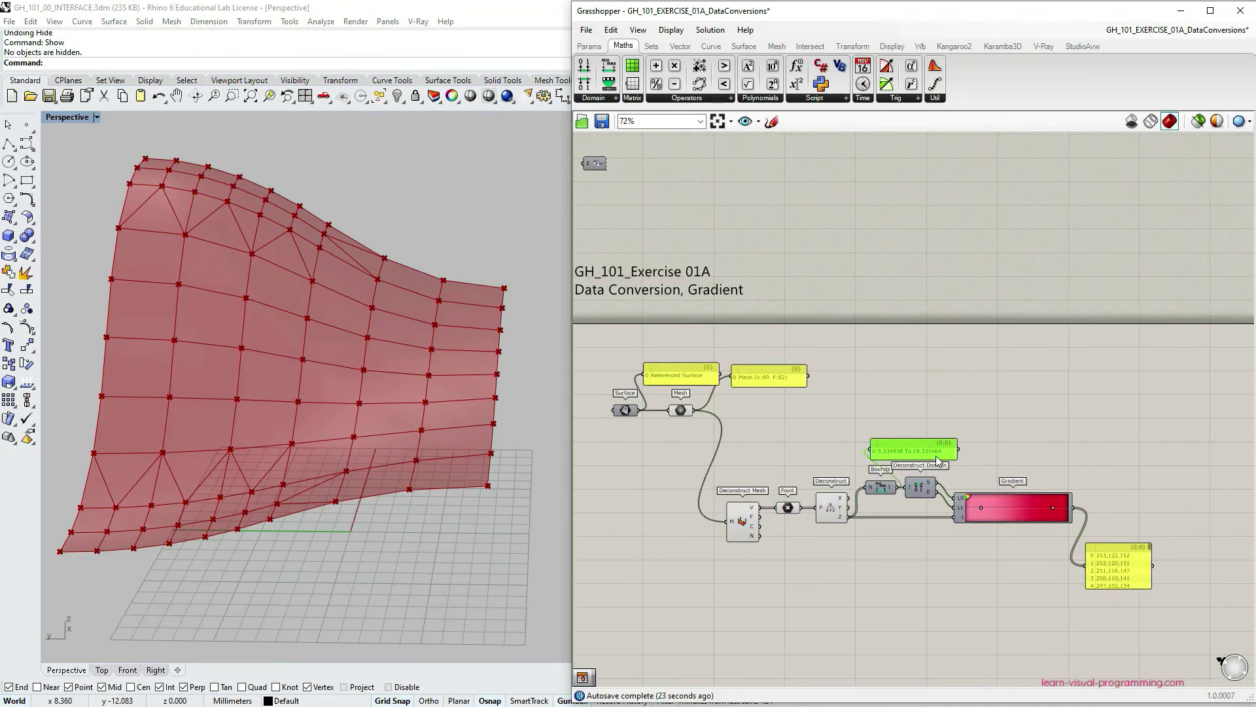
pyautogui.moveTo(930, 451); pyautogui.dragTo(920, 549)
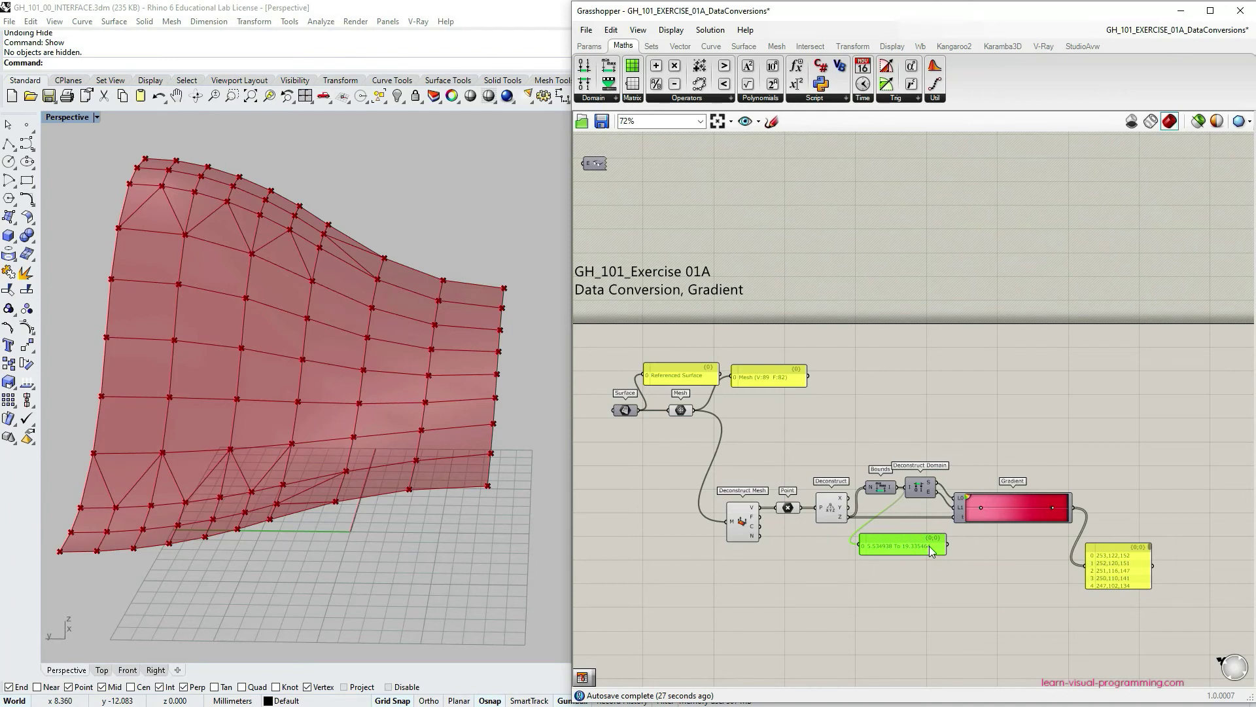
pyautogui.press('Delete')
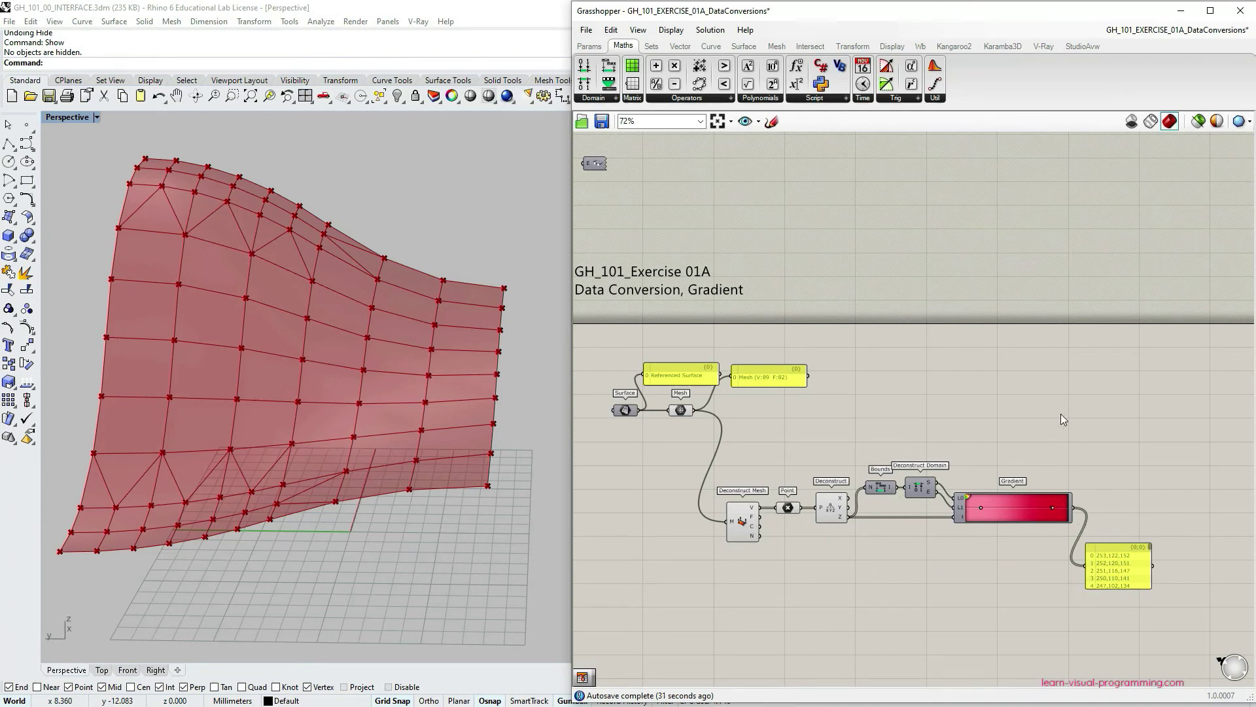
# Add a Mesh Colours component and wire the Gradient colours into its C input
pyautogui.click(774, 48)
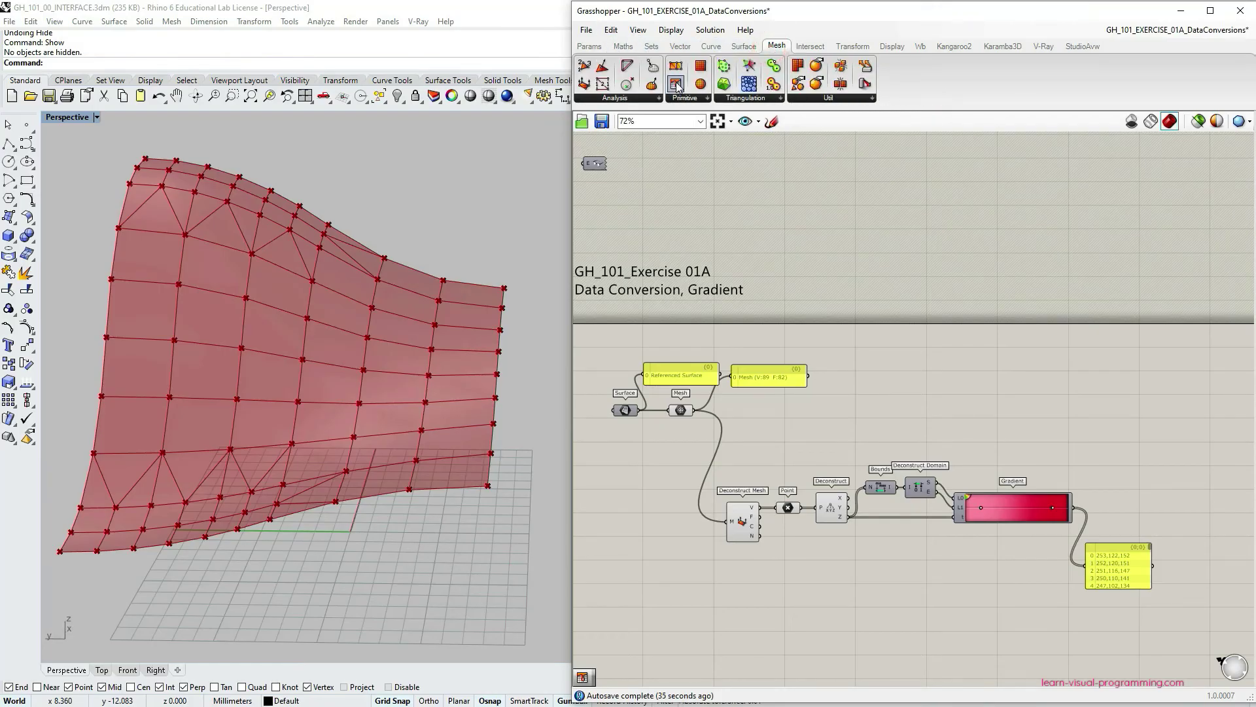
pyautogui.moveTo(676, 85); pyautogui.dragTo(1076, 424)
pyautogui.scroll(2, 1073, 429)
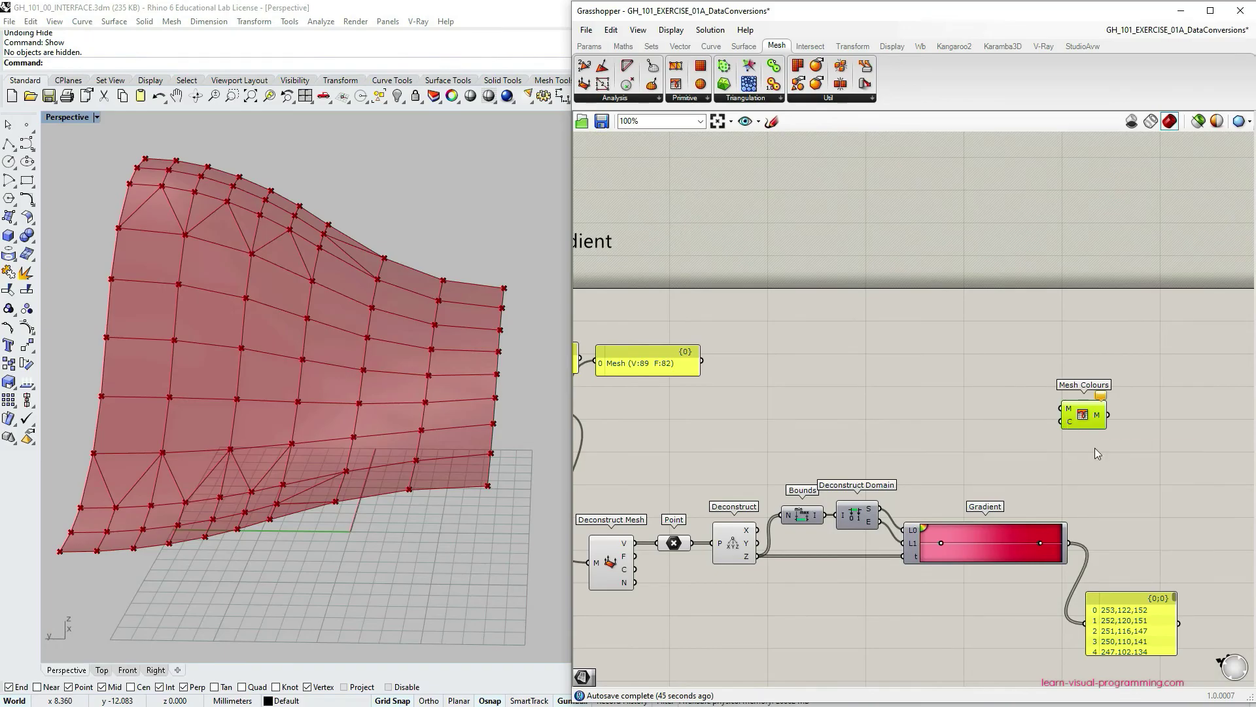
pyautogui.moveTo(1071, 542); pyautogui.dragTo(1061, 421)
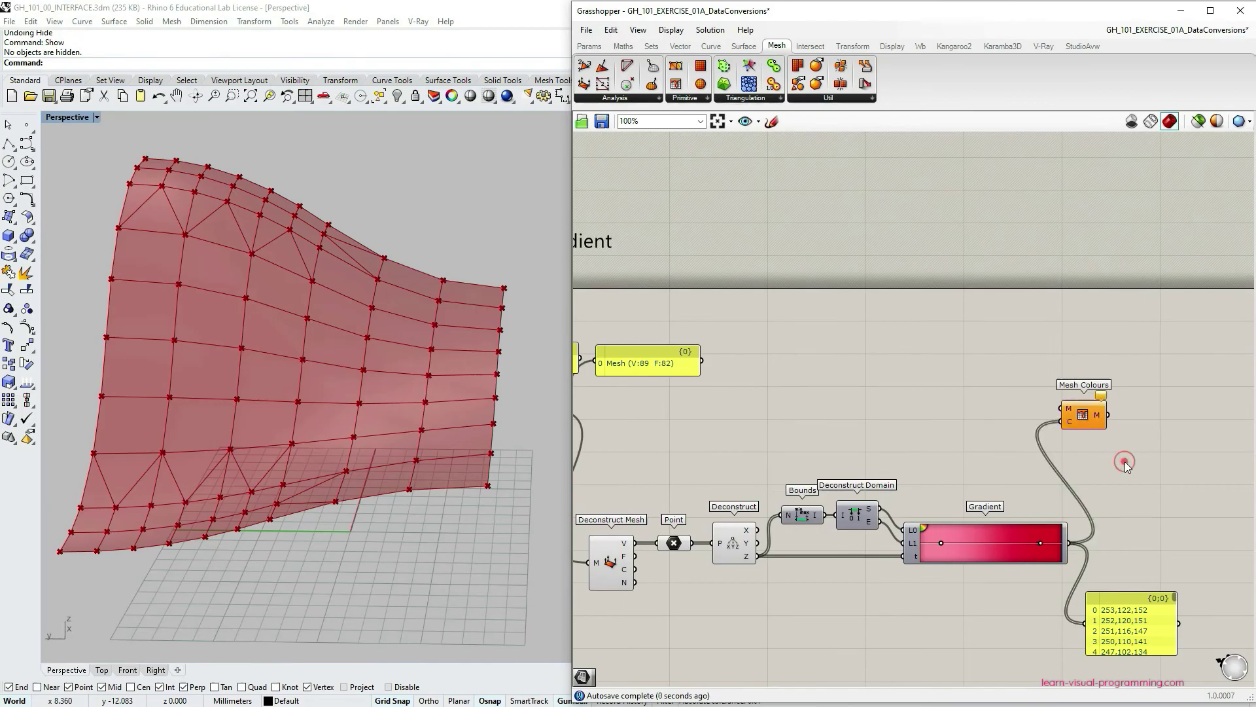
pyautogui.moveTo(1103, 461); pyautogui.dragTo(1116, 445, button='right')
pyautogui.scroll(-3, 1112, 445)
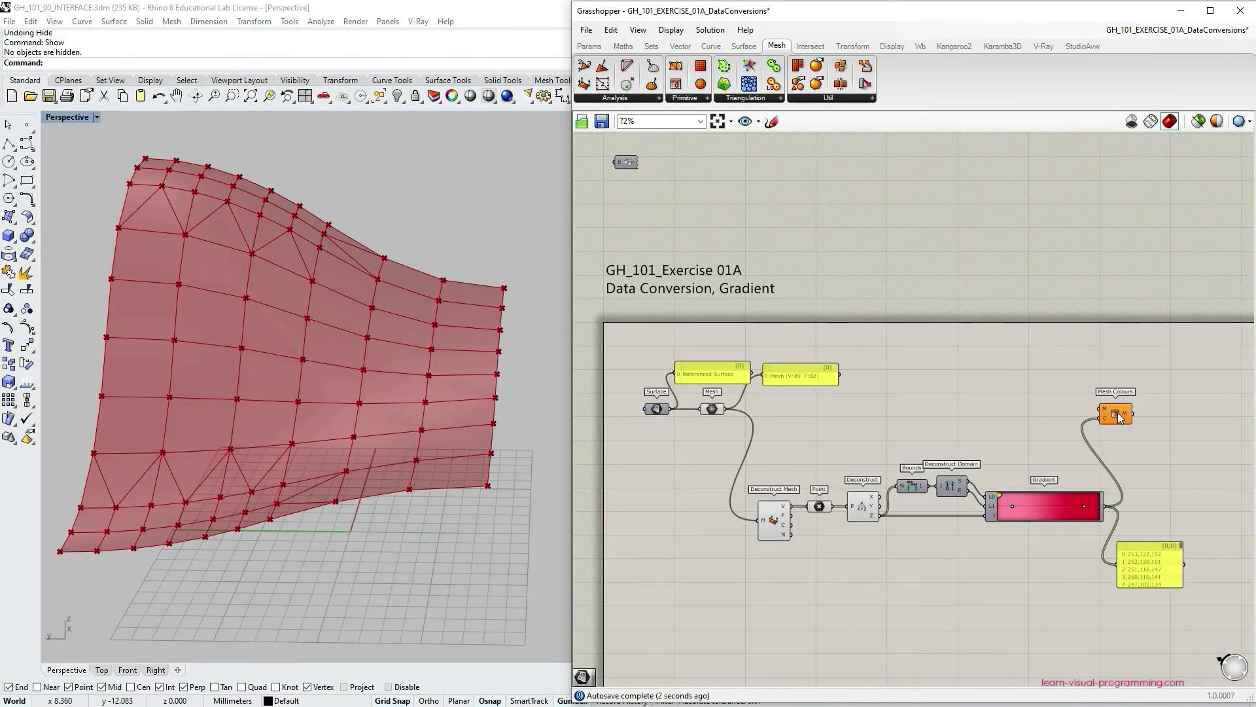
# Connect the mesh to Mesh Colours M and orbit and zoom the Rhino view
pyautogui.click(1117, 410)
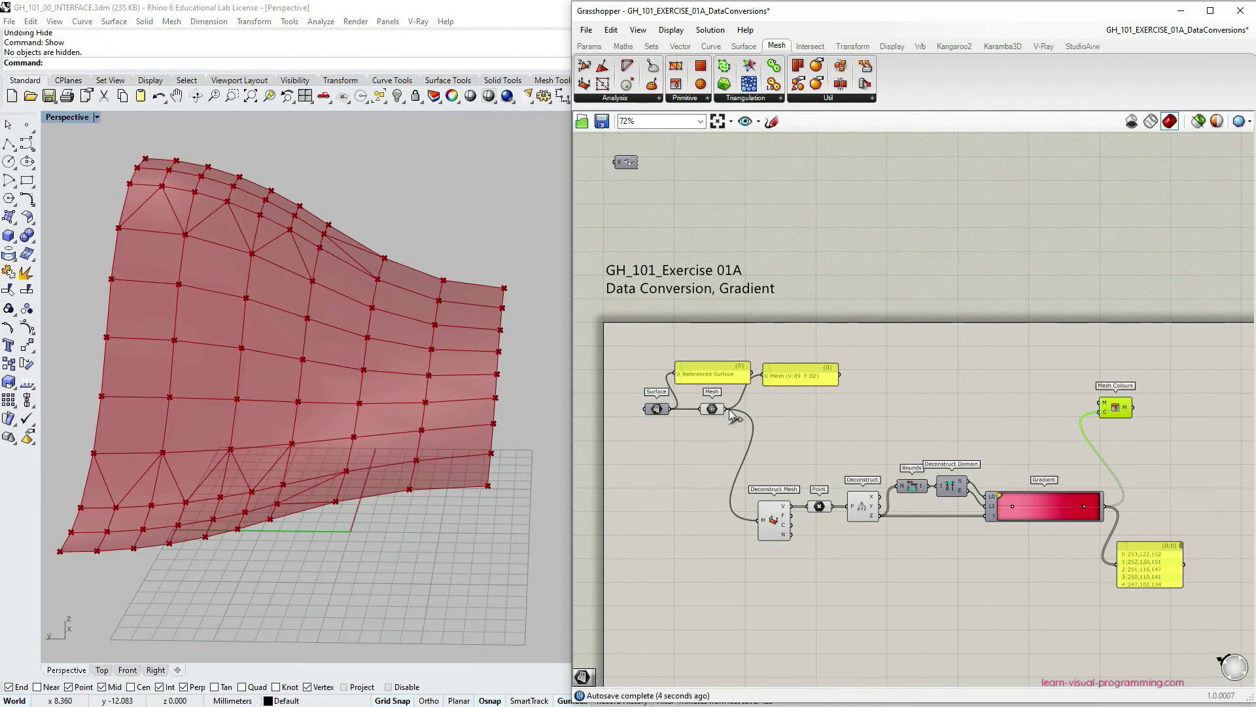
pyautogui.moveTo(724, 409); pyautogui.dragTo(1116, 417)
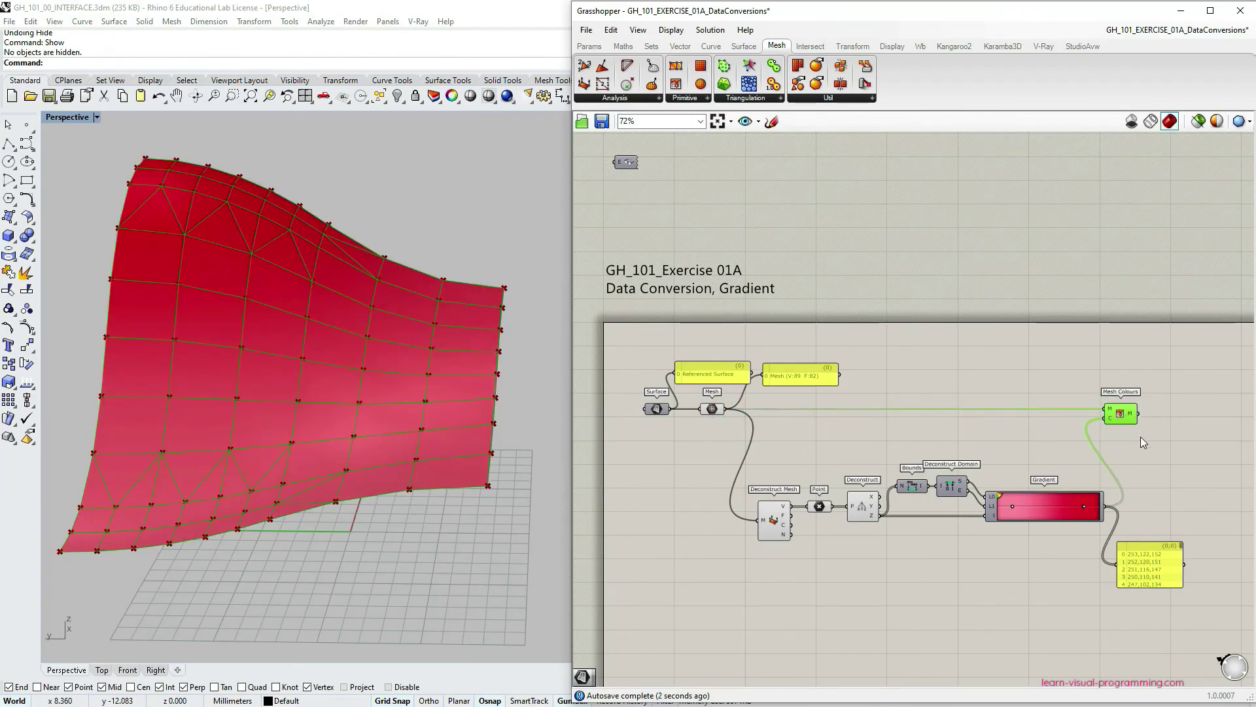
pyautogui.click(1129, 441)
pyautogui.moveTo(1129, 441); pyautogui.dragTo(1098, 420, button='right')
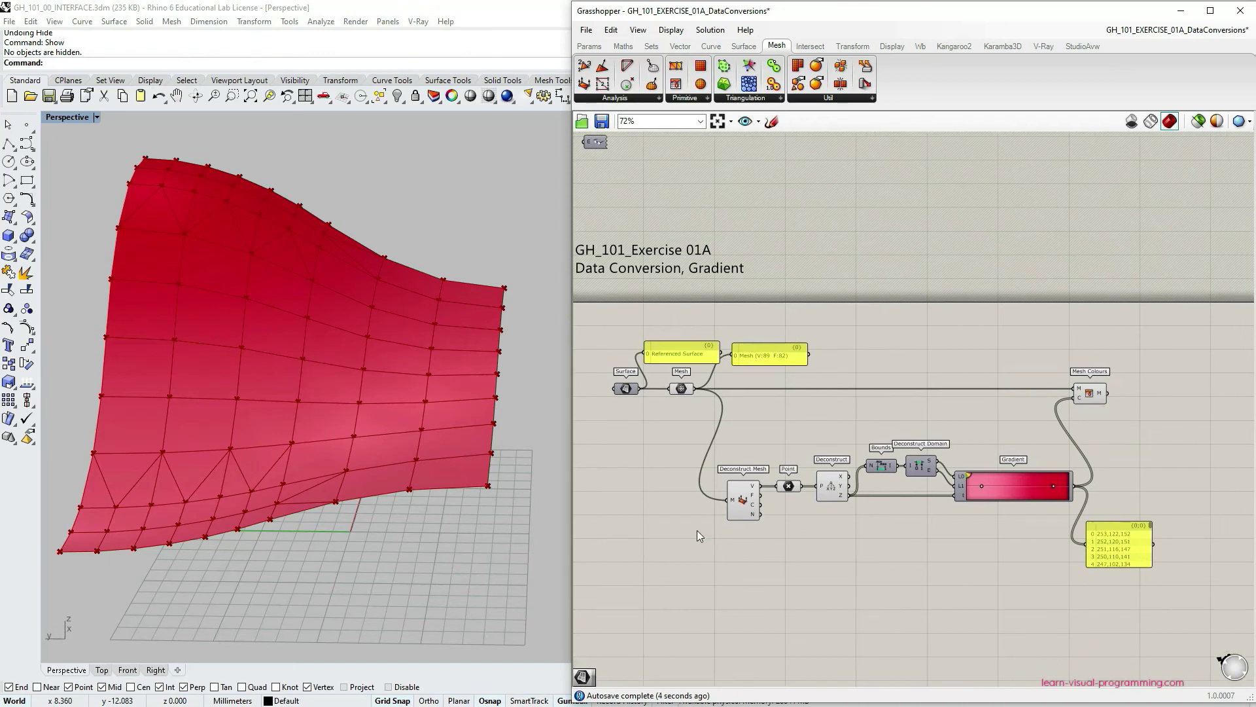
pyautogui.moveTo(299, 374); pyautogui.dragTo(416, 367, button='right')
pyautogui.scroll(2, 414, 383)
pyautogui.scroll(2, 406, 378)
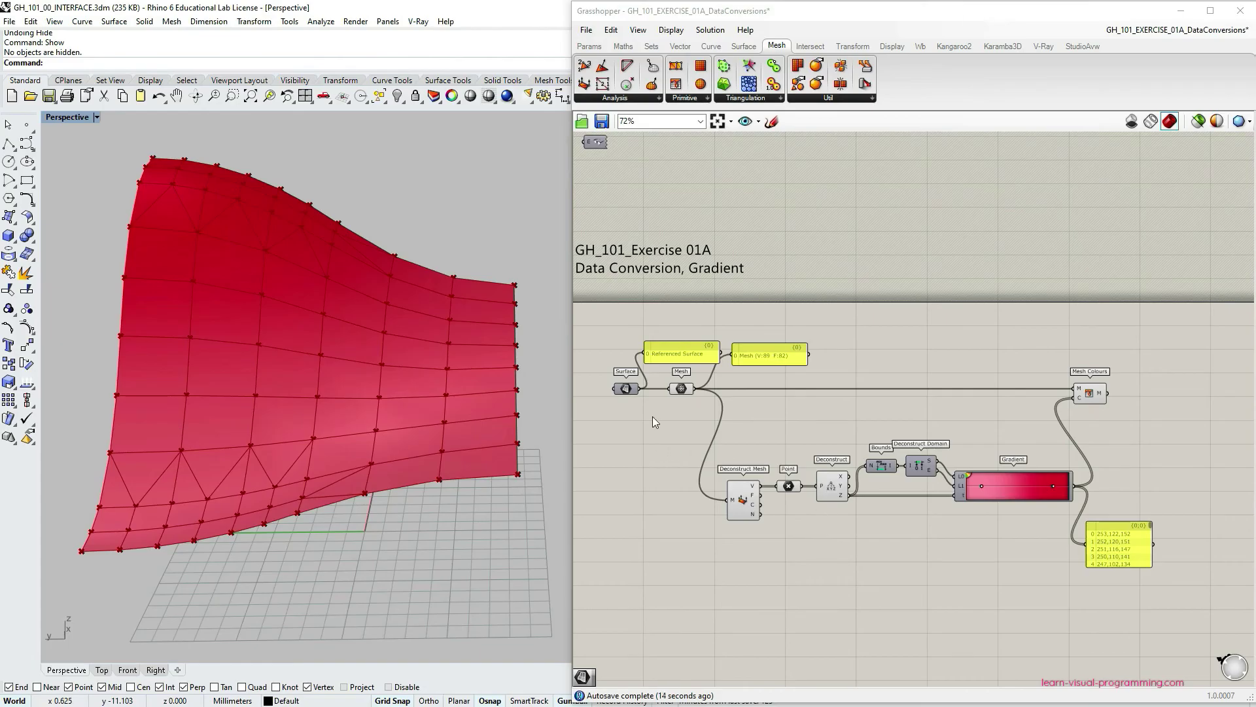
# Turn off preview for the Deconstruct Mesh, Point and Deconstruct components
pyautogui.moveTo(653, 416); pyautogui.dragTo(866, 551)
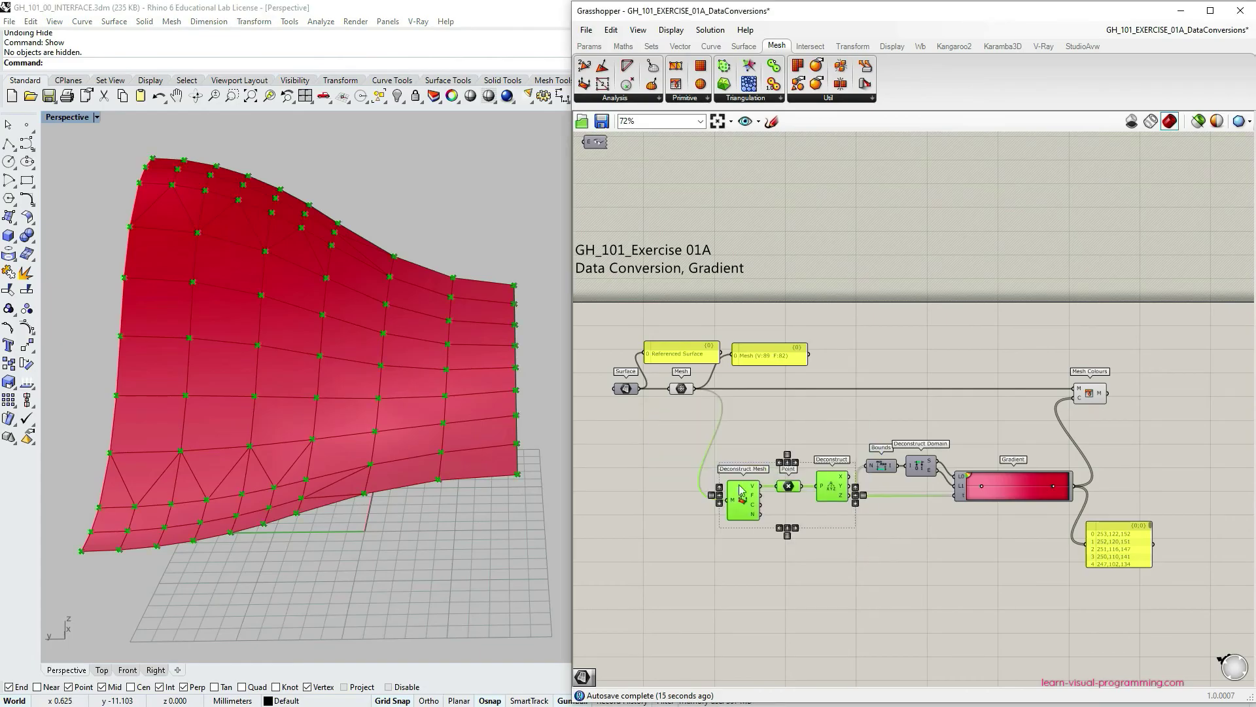
pyautogui.middleClick(838, 487)
pyautogui.click(878, 443)
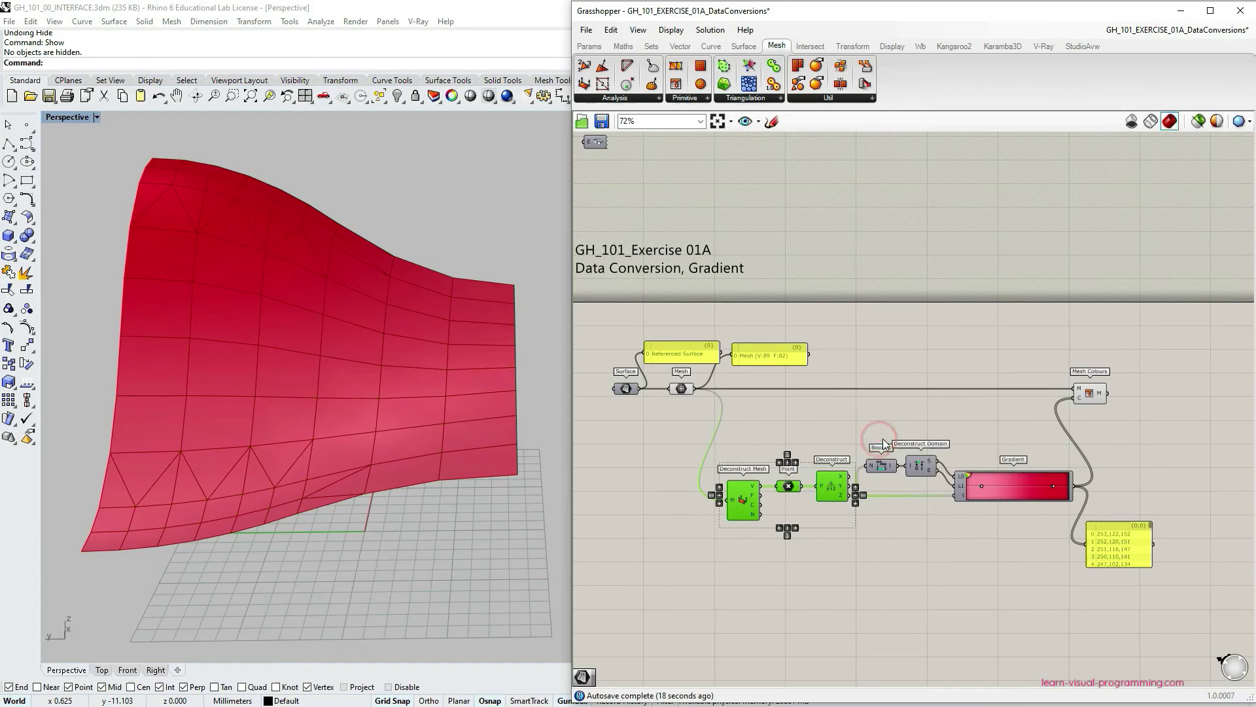
pyautogui.click(837, 422)
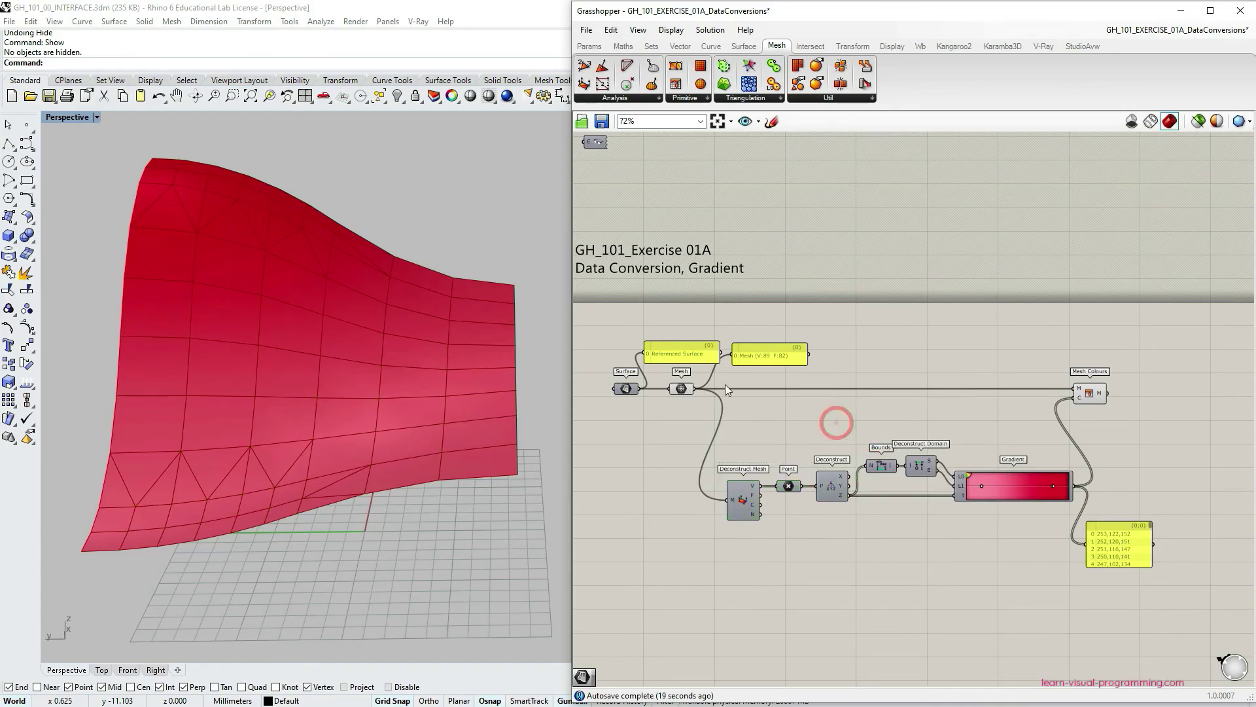
# Hide the Mesh component's green preview and turn off Preview Mesh Edges
pyautogui.click(678, 386)
pyautogui.middleClick(678, 386)
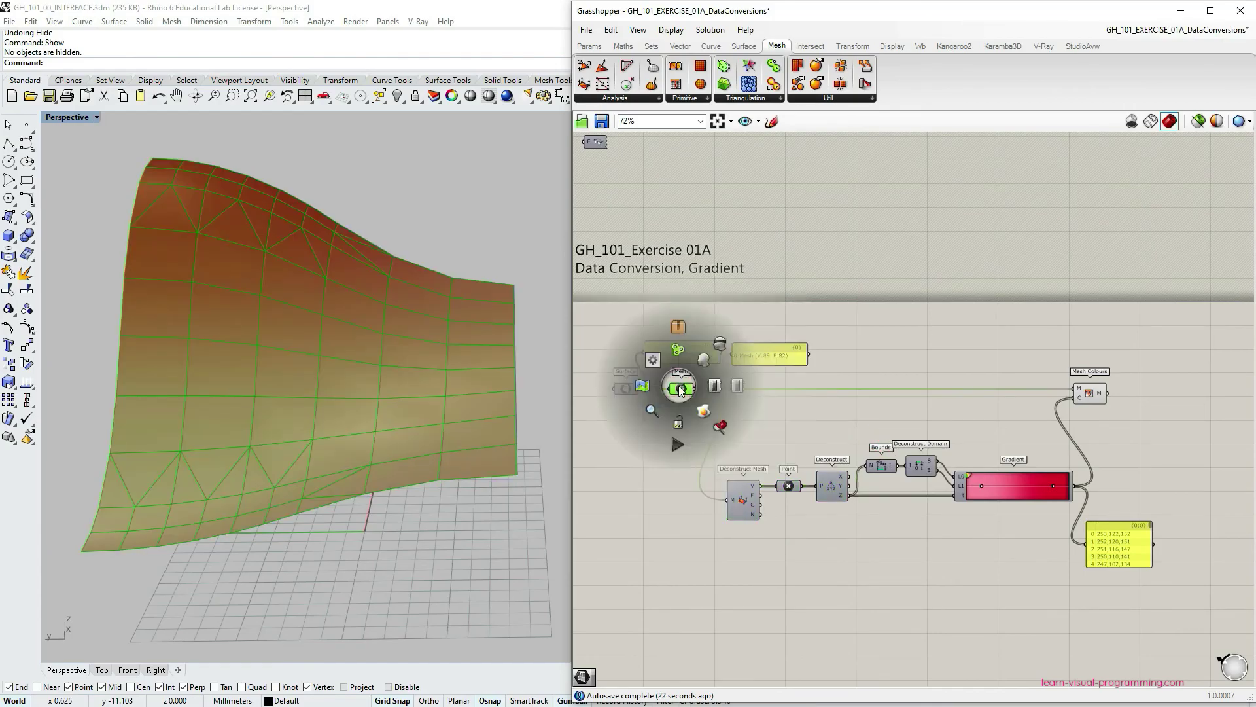
pyautogui.click(719, 345)
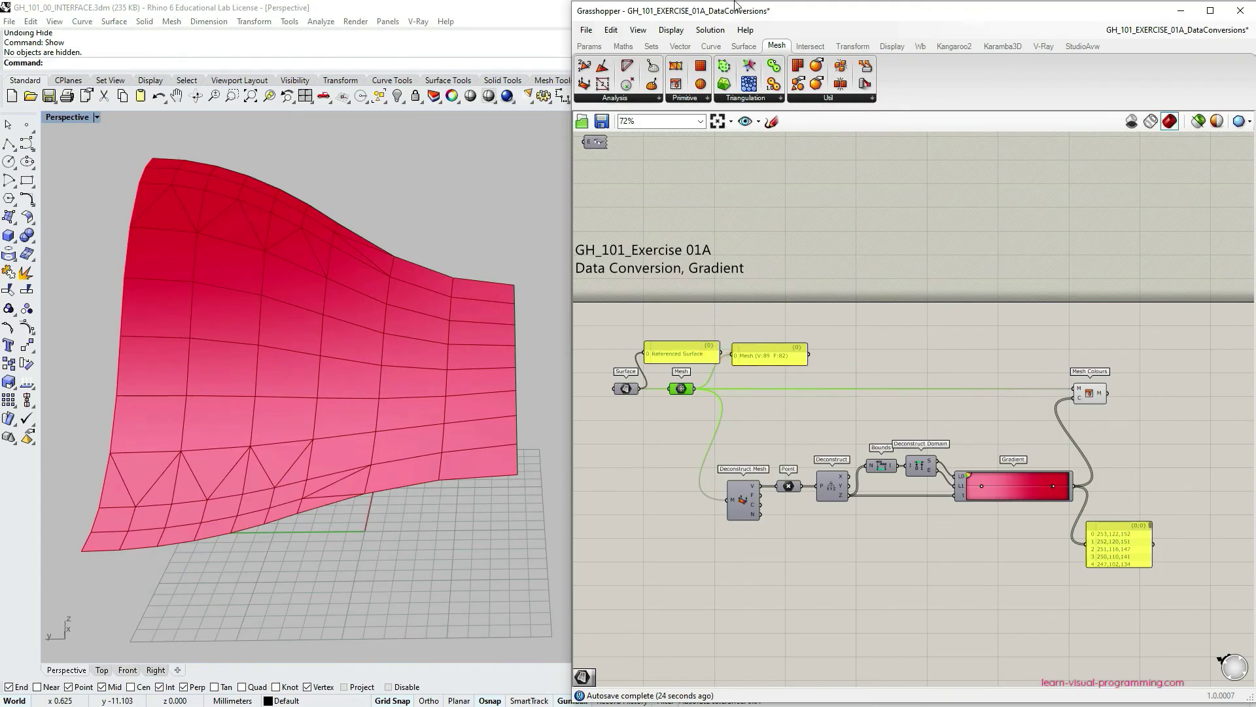
pyautogui.click(672, 31)
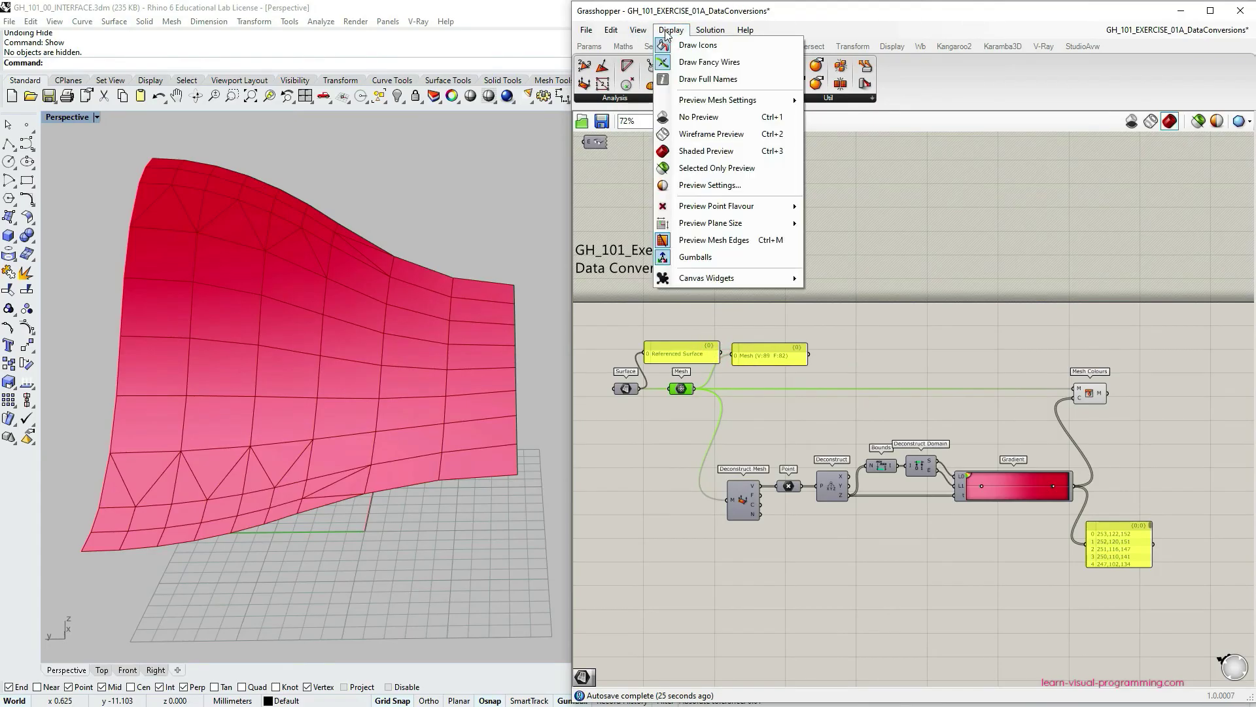
pyautogui.click(680, 245)
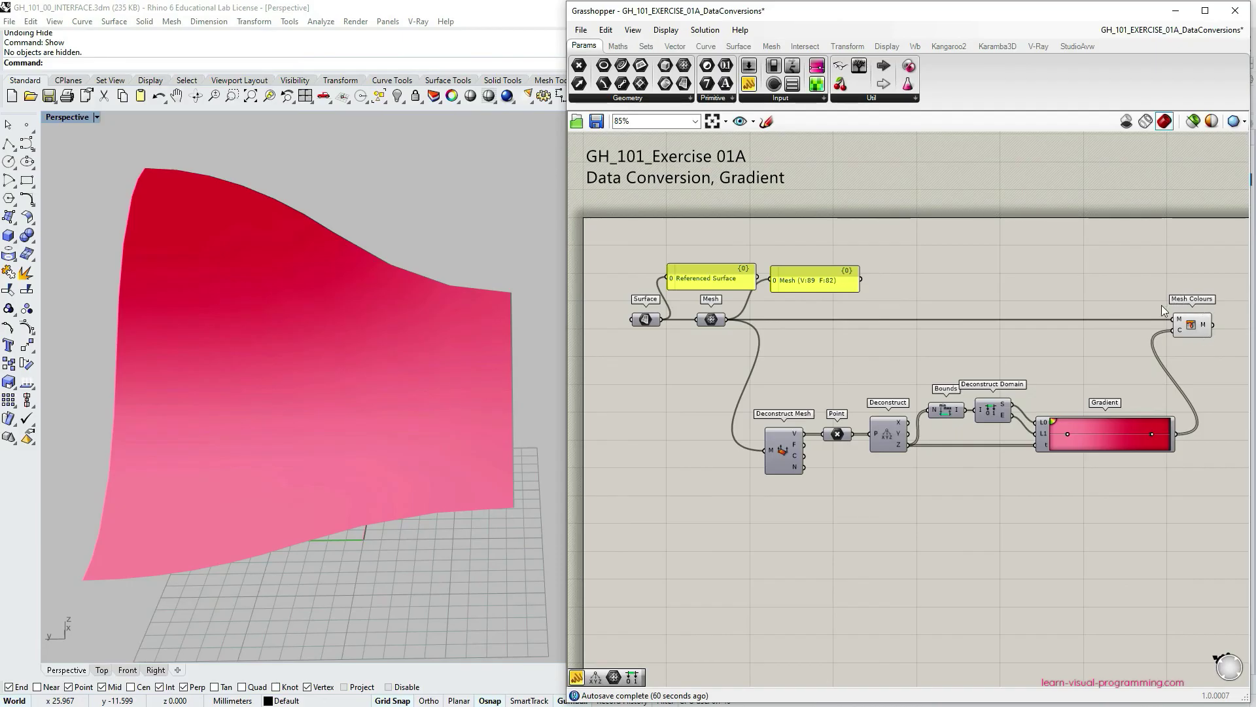
# Make the Gradient component narrower
pyautogui.click(1193, 327)
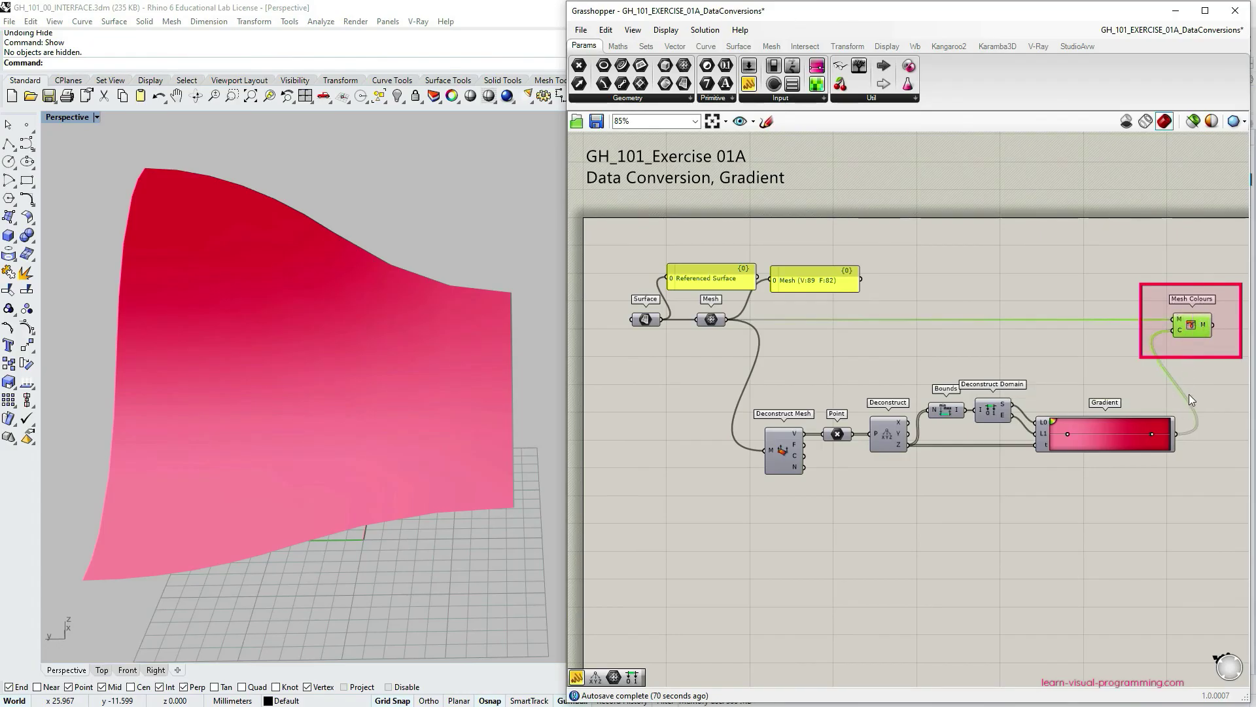
pyautogui.click(1187, 450)
pyautogui.moveTo(1175, 440); pyautogui.dragTo(1089, 441)
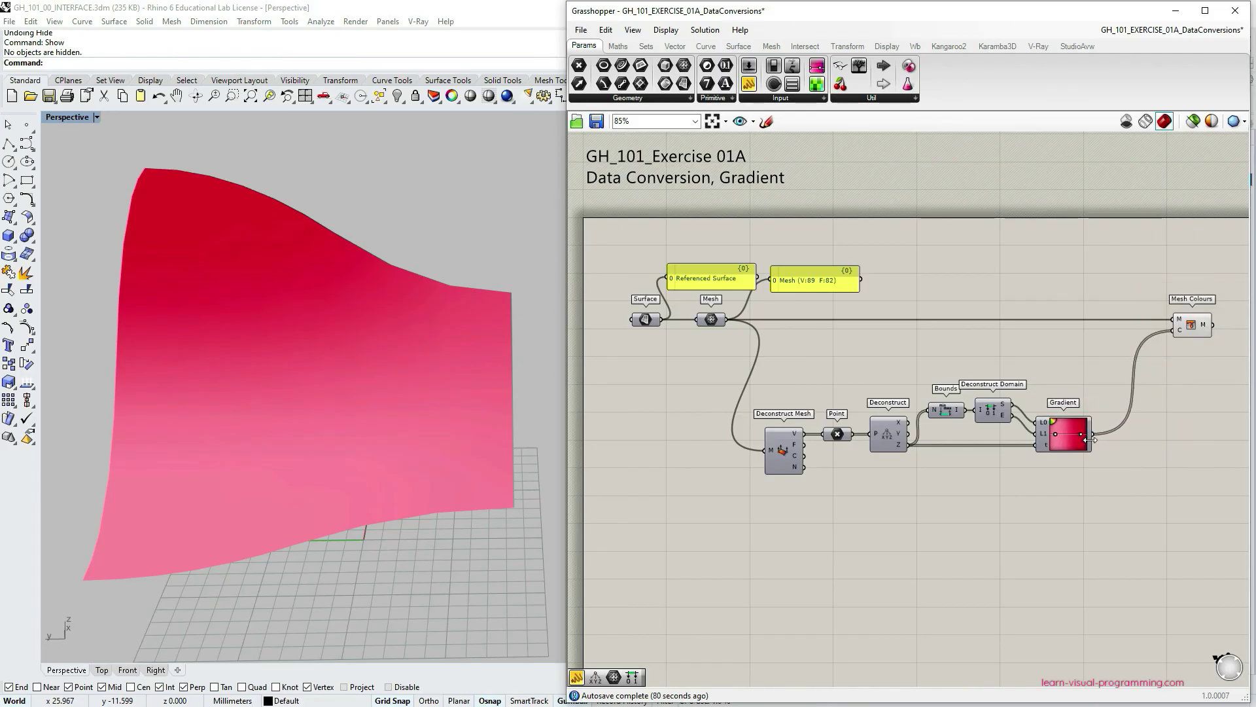
# Turn on the Point component's preview to show the 89 mesh points in Rhino
pyautogui.click(838, 435)
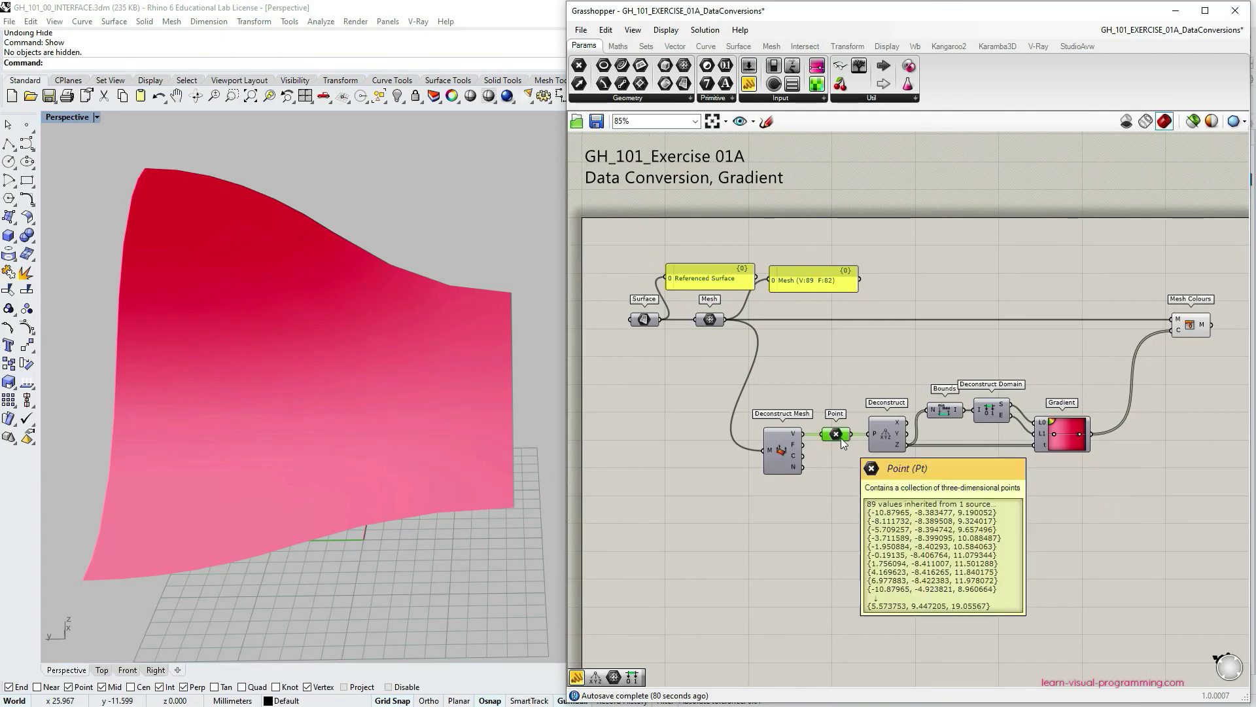
pyautogui.middleClick(841, 439)
pyautogui.click(856, 412)
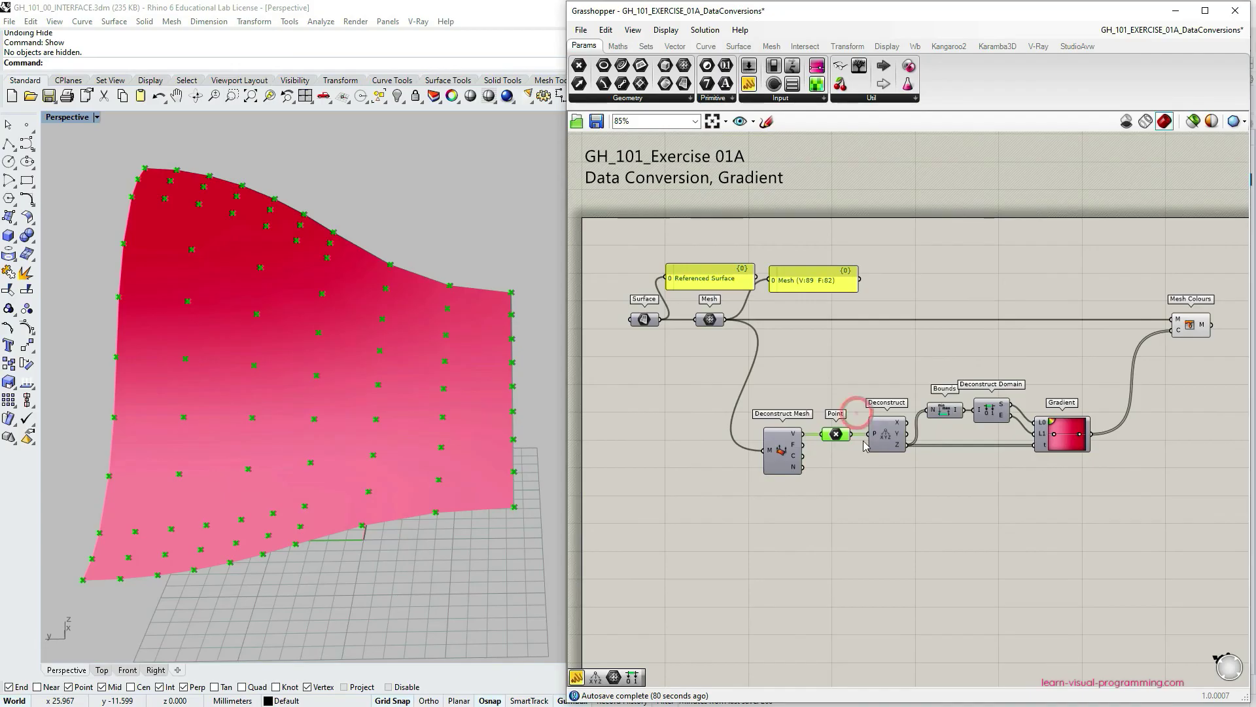
pyautogui.click(856, 530)
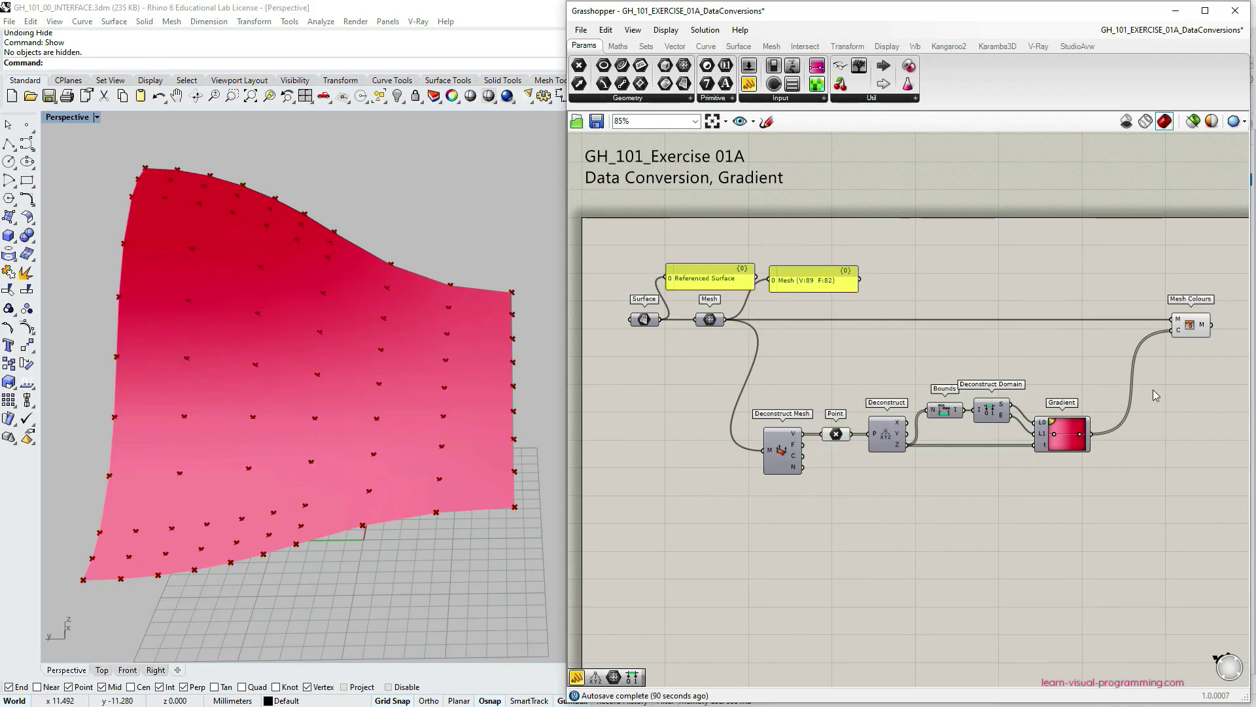
# Add a Params panel and wire the Gradient colours into it
pyautogui.moveTo(749, 84)
pyautogui.mouseDown()
pyautogui.moveTo(1171, 471)
pyautogui.moveTo(1160, 479)
pyautogui.mouseUp()
pyautogui.moveTo(1090, 434)
pyautogui.mouseDown()
pyautogui.moveTo(1117, 480)
pyautogui.moveTo(1161, 481)
pyautogui.moveTo(1203, 615)
pyautogui.mouseUp()
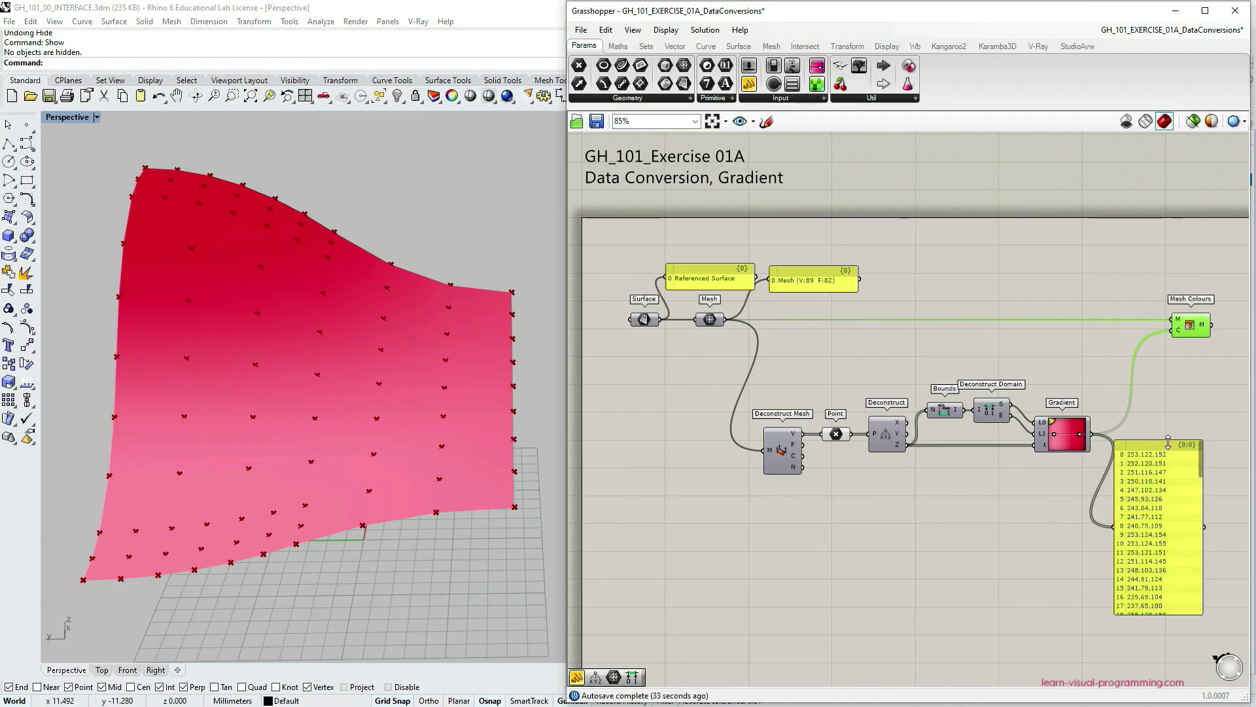
pyautogui.click(1191, 324)
# With Mesh selected, toggle Preview Mesh Edges on to check, then off again
pyautogui.click(713, 320)
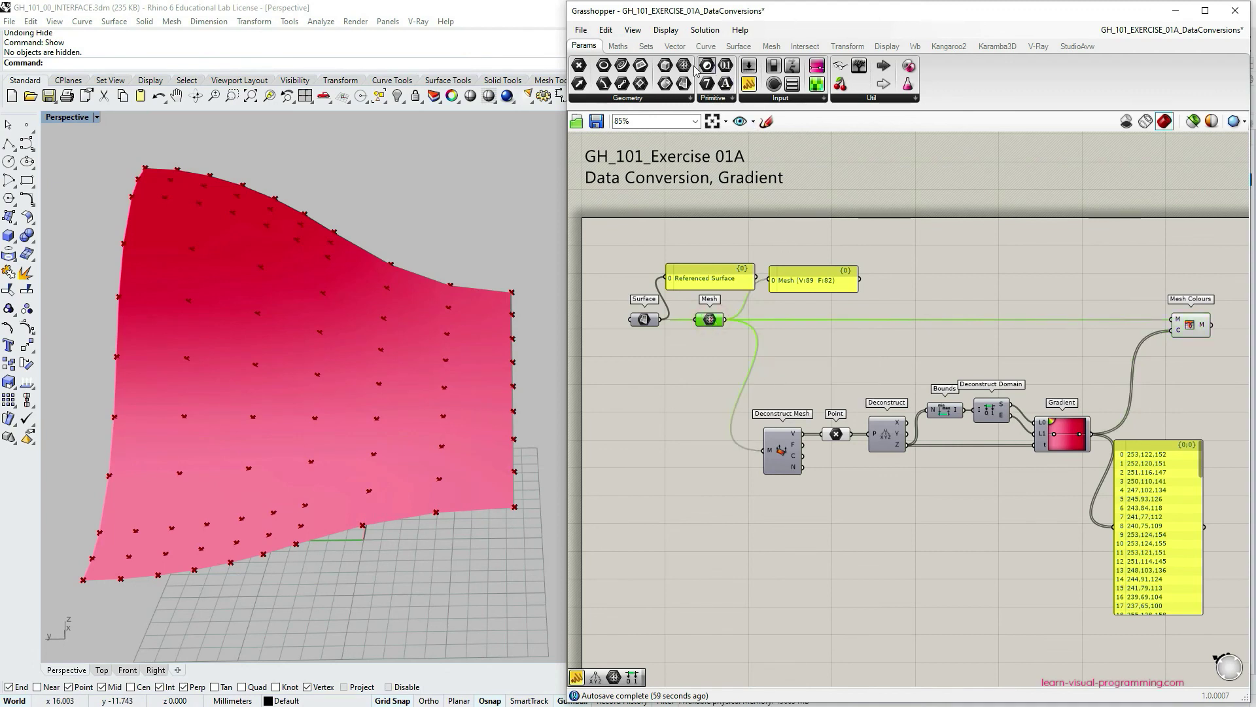
pyautogui.click(658, 31)
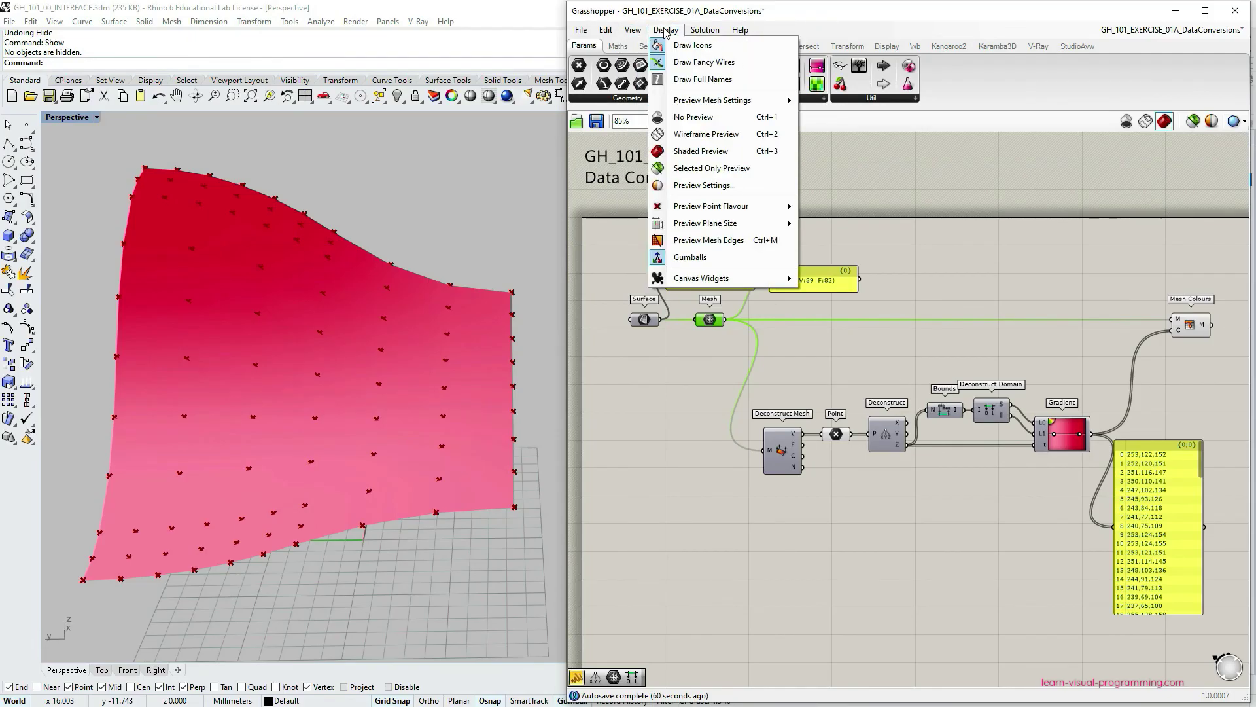
pyautogui.click(715, 240)
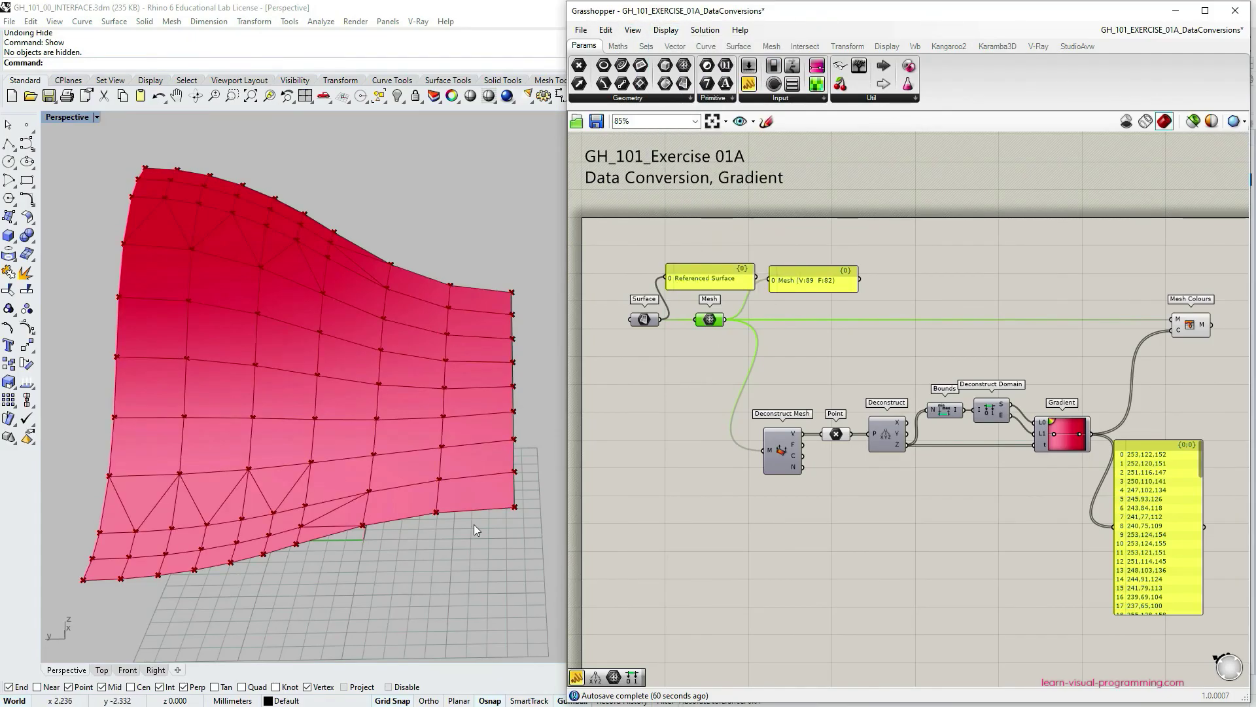
pyautogui.click(667, 30)
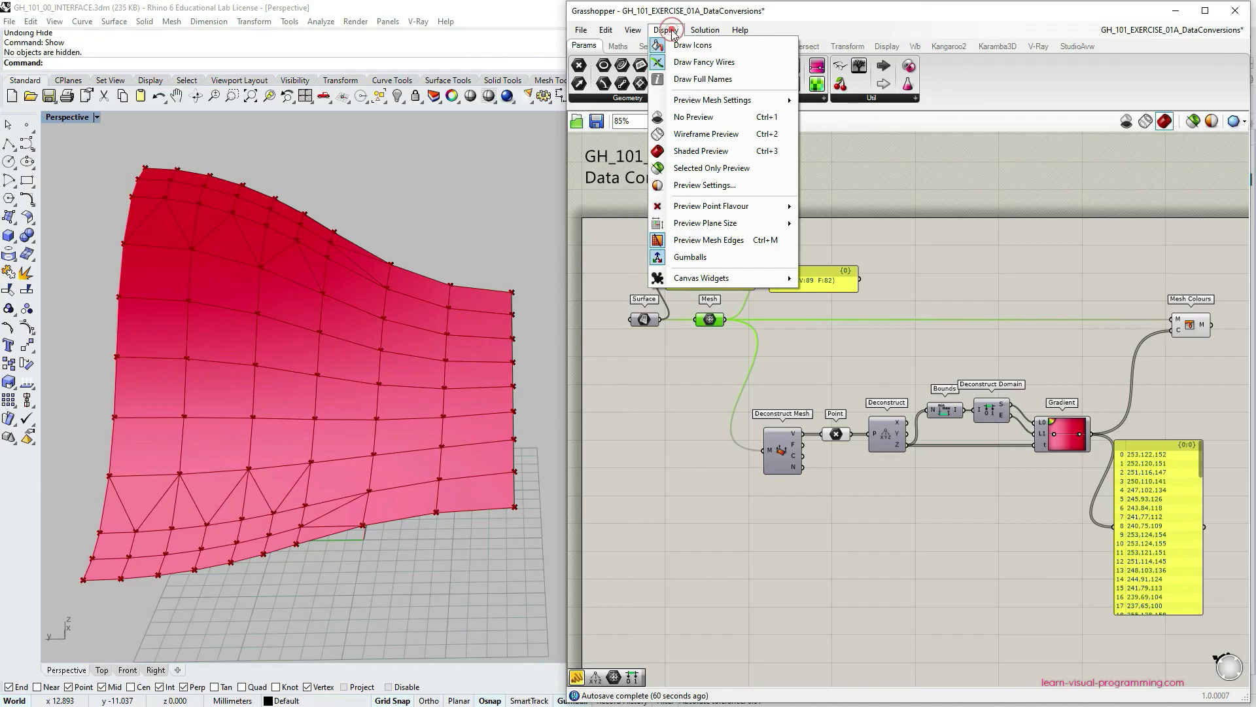
pyautogui.click(727, 242)
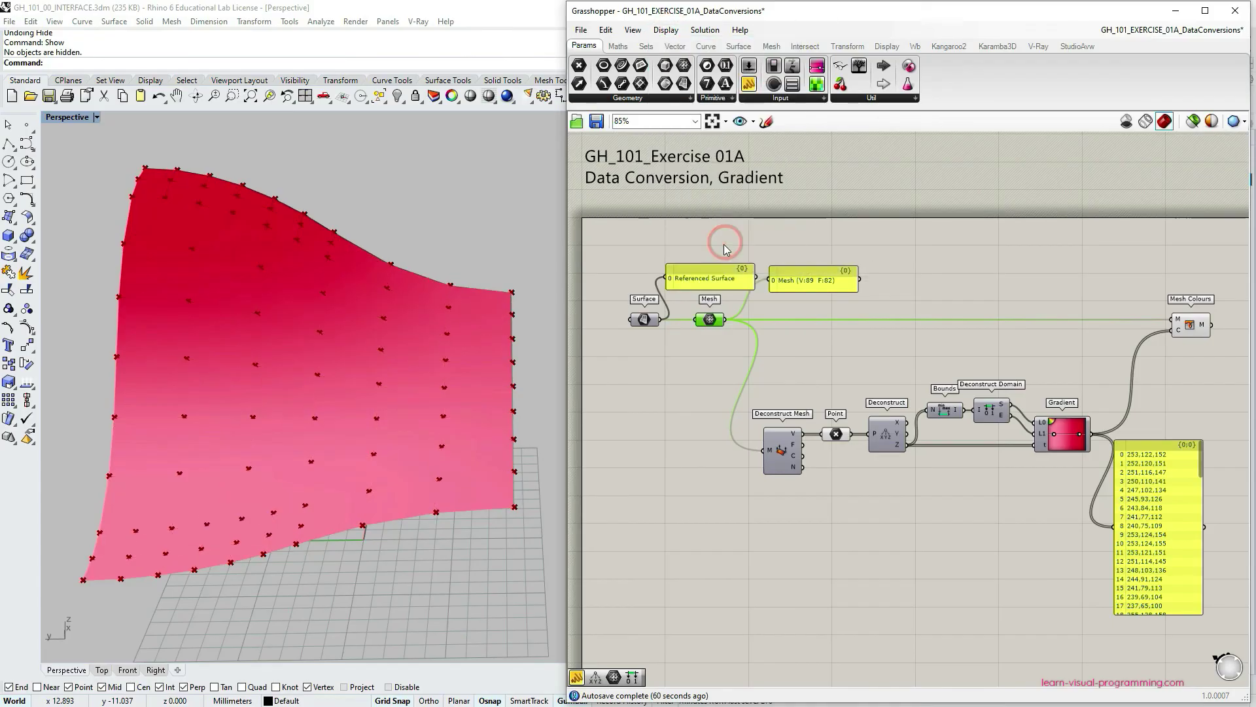
pyautogui.click(694, 366)
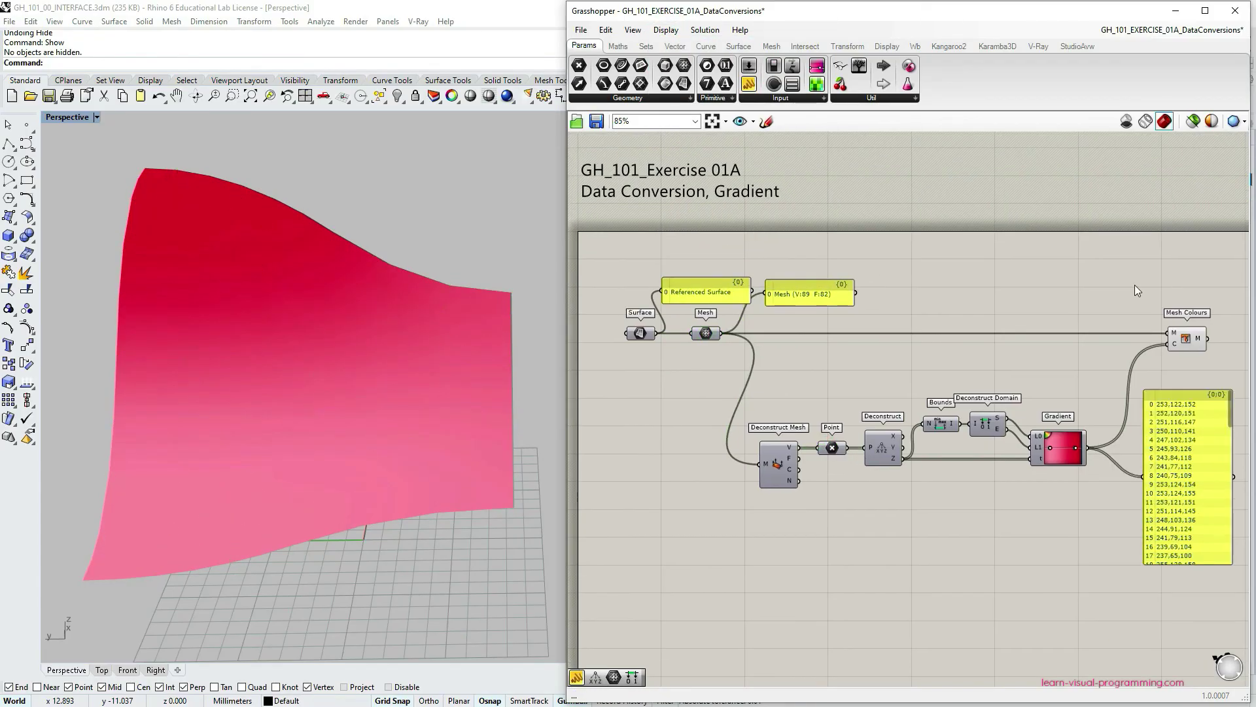